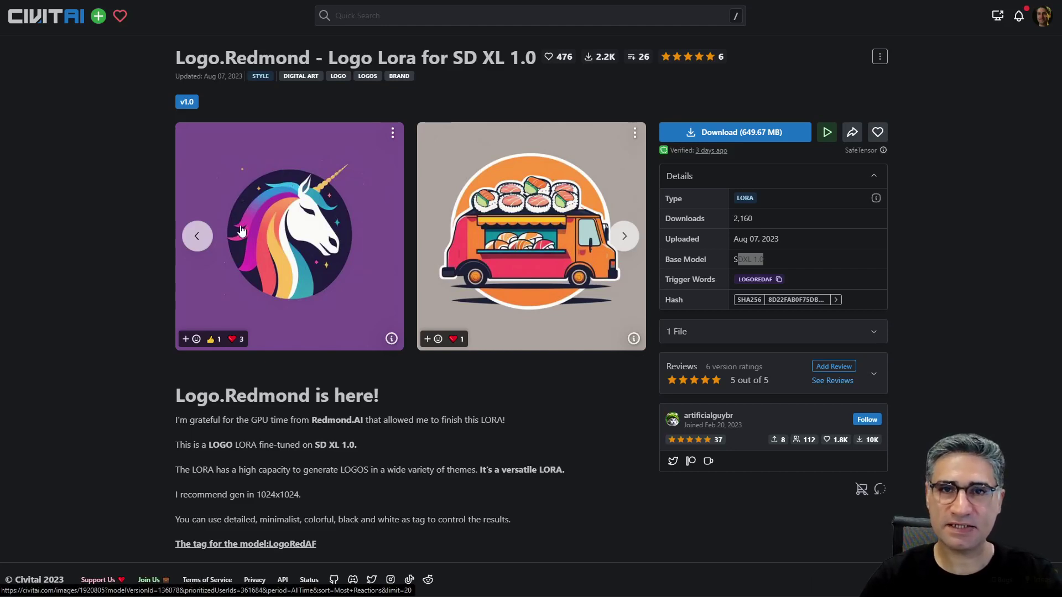
- Page back and forth through the Logo.Redmond example gallery until the surfer-on-a-wave logo shows
click(197, 237)
click(197, 237)
click(198, 237)
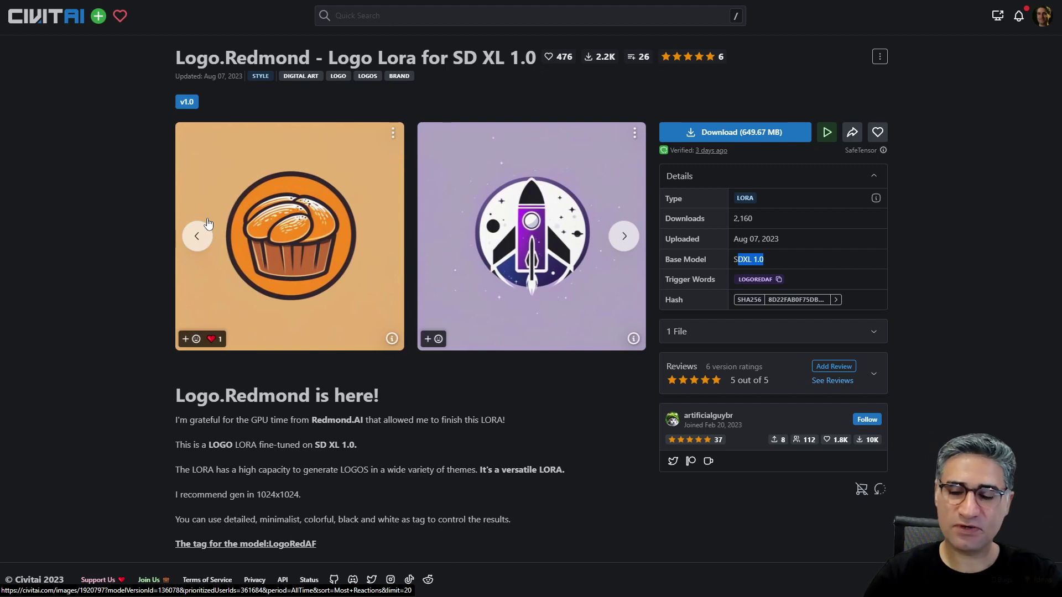
click(196, 237)
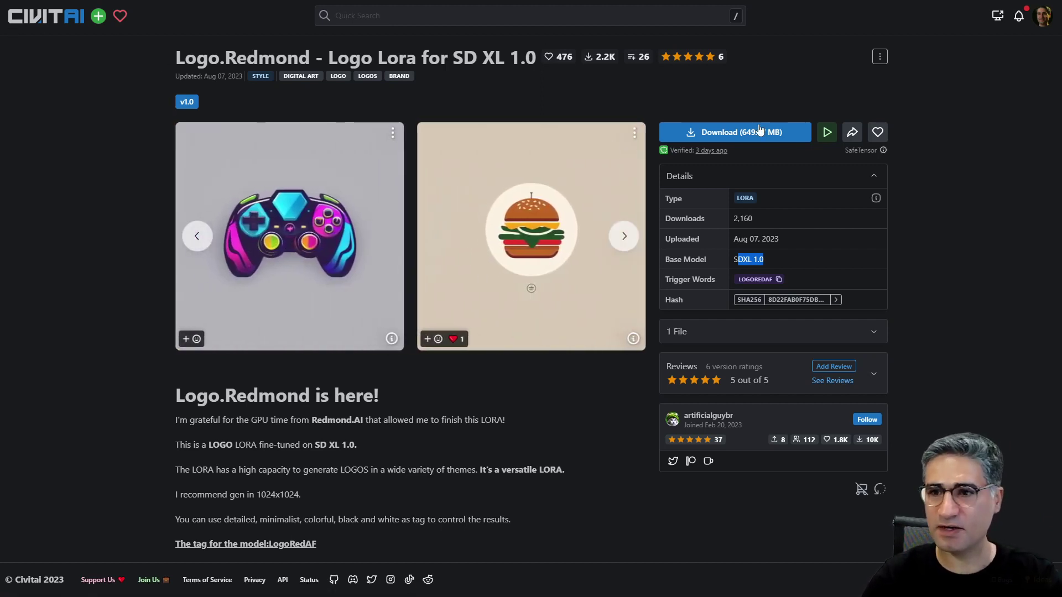
click(624, 237)
click(635, 235)
click(635, 235)
click(635, 235)
click(636, 235)
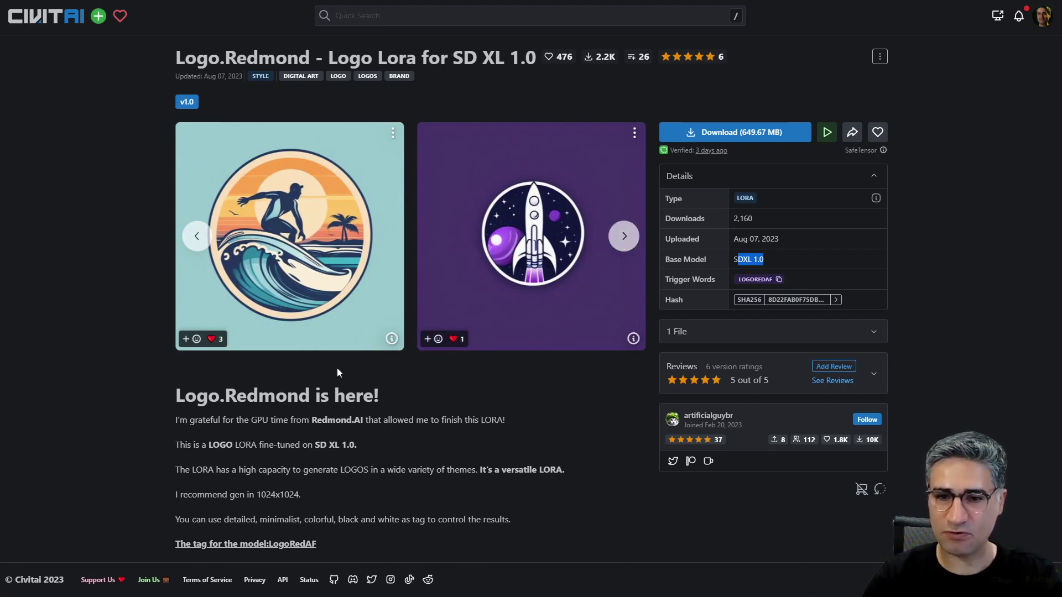
scroll(270, 190, down, 4)
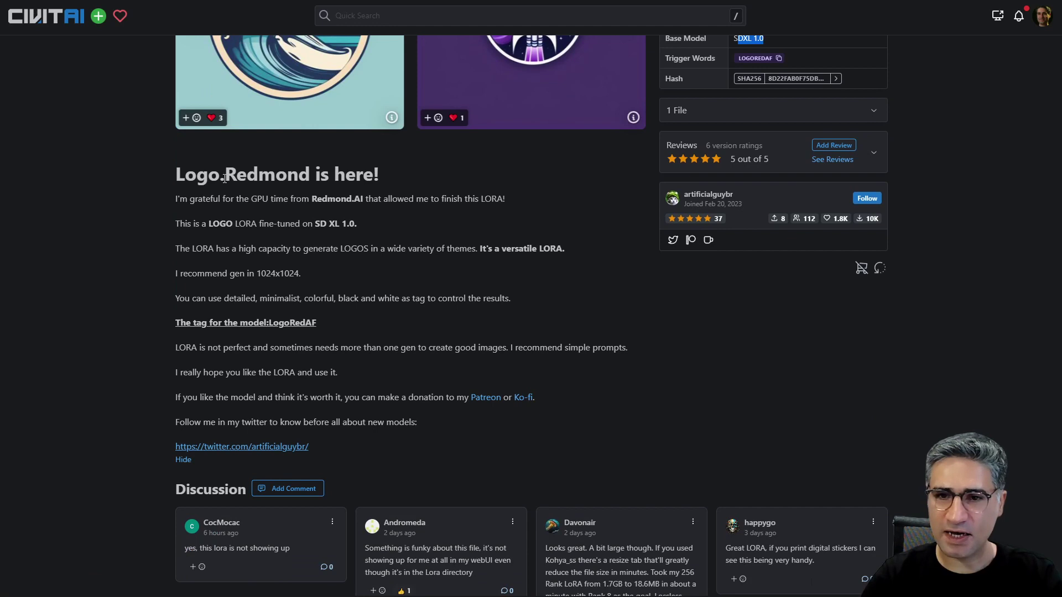
- Highlight the model description and the LogoRedAF trigger word on the Civitai page
drag(174, 178, 404, 225)
click(271, 300)
drag(177, 330, 323, 321)
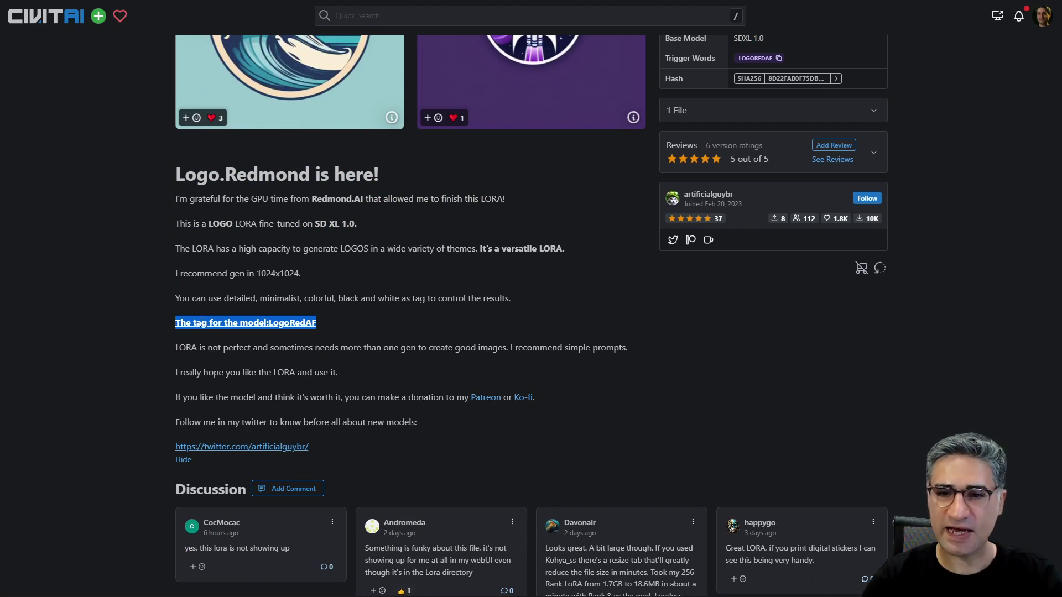
click(285, 318)
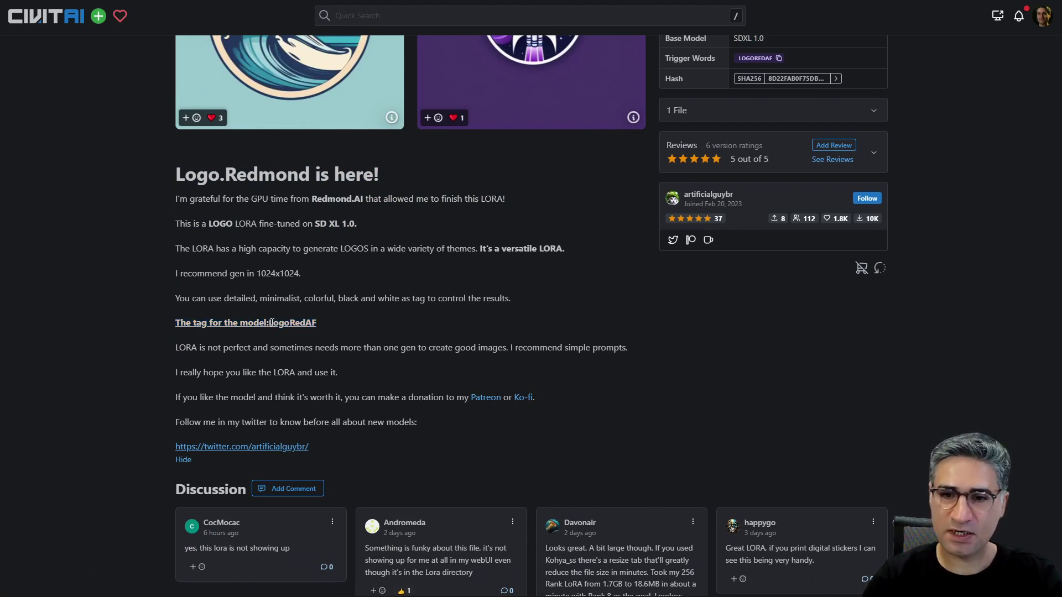
drag(270, 327, 323, 326)
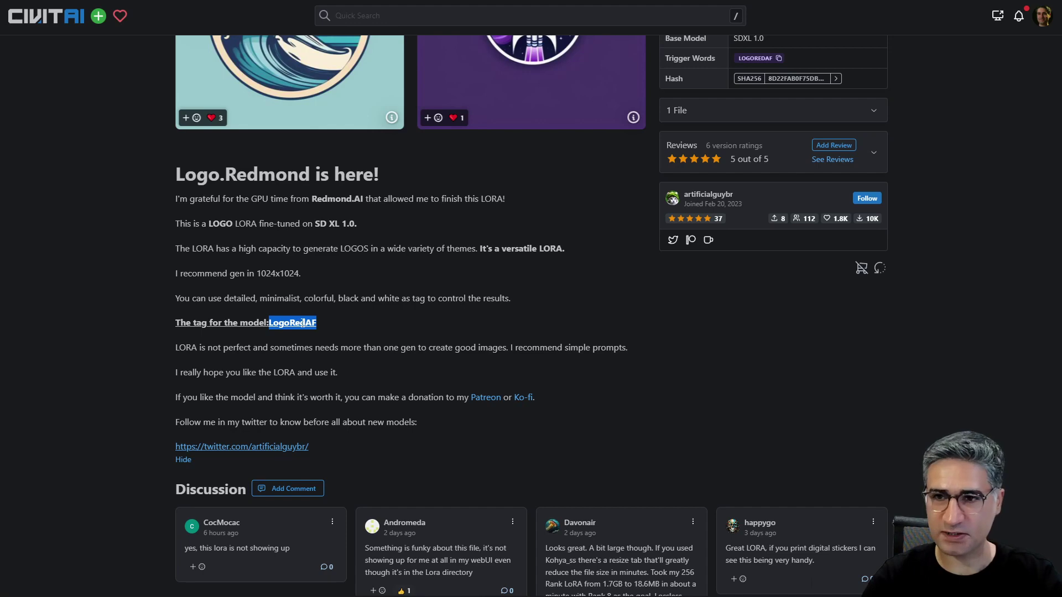
- Download the Logo.Redmond LoRA file and bring the new-install folder window over the browser
scroll(303, 323, up, 4)
drag(270, 446, 275, 425)
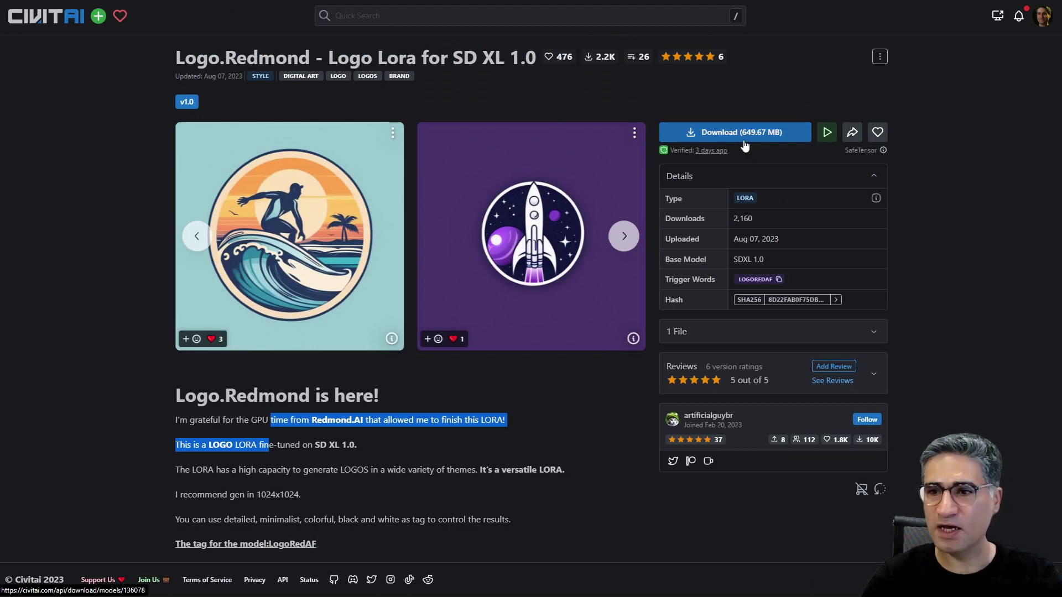
click(722, 129)
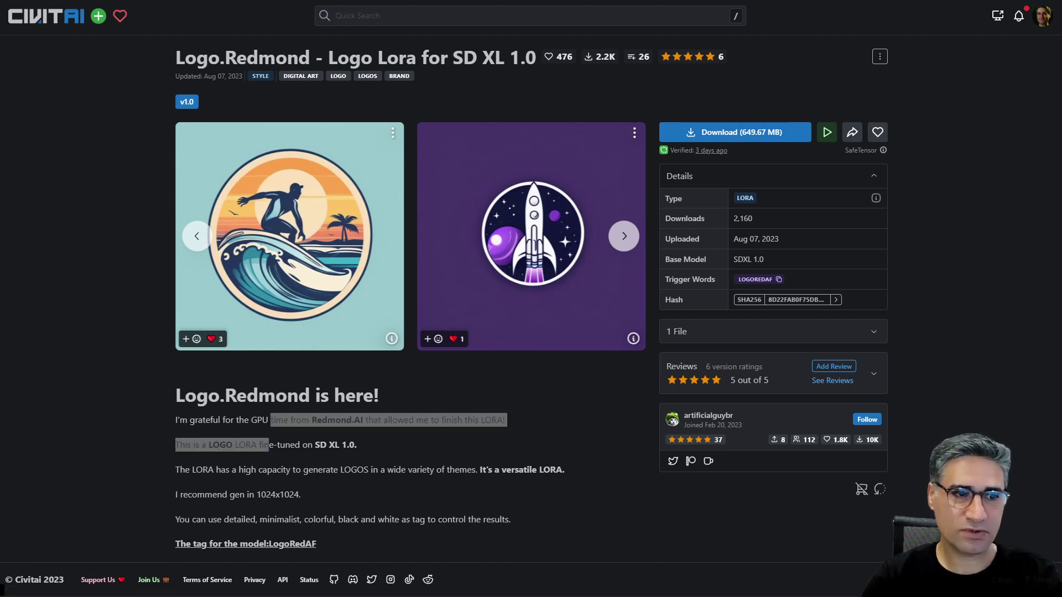
drag(0, 28, 218, 24)
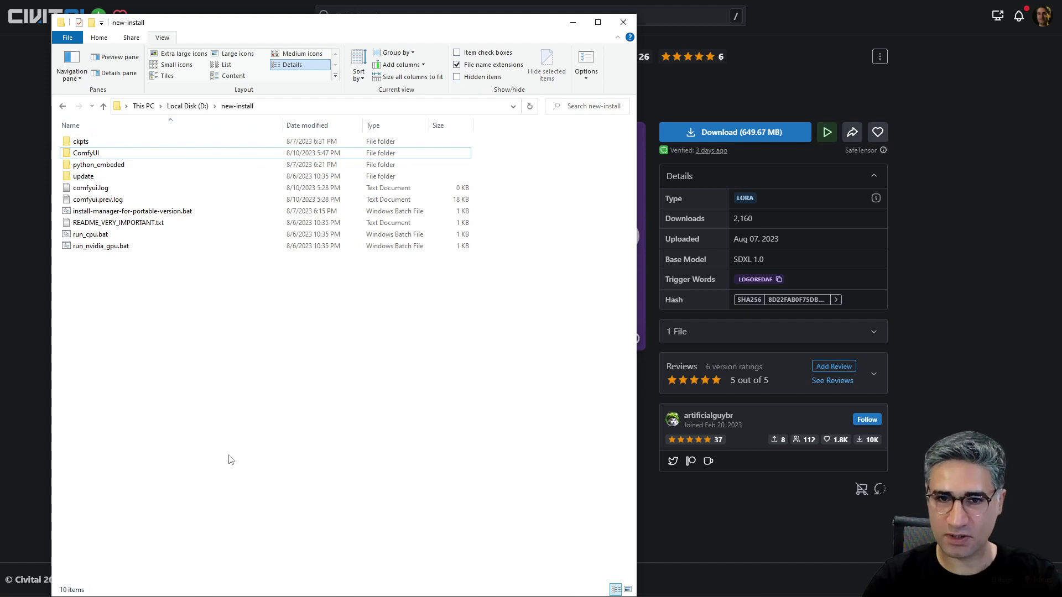
- Move LogoRedmond_LogoRedAF.safetensors into the ComfyUI > models > loras folder
double_click(90, 157)
click(94, 236)
double_click(94, 236)
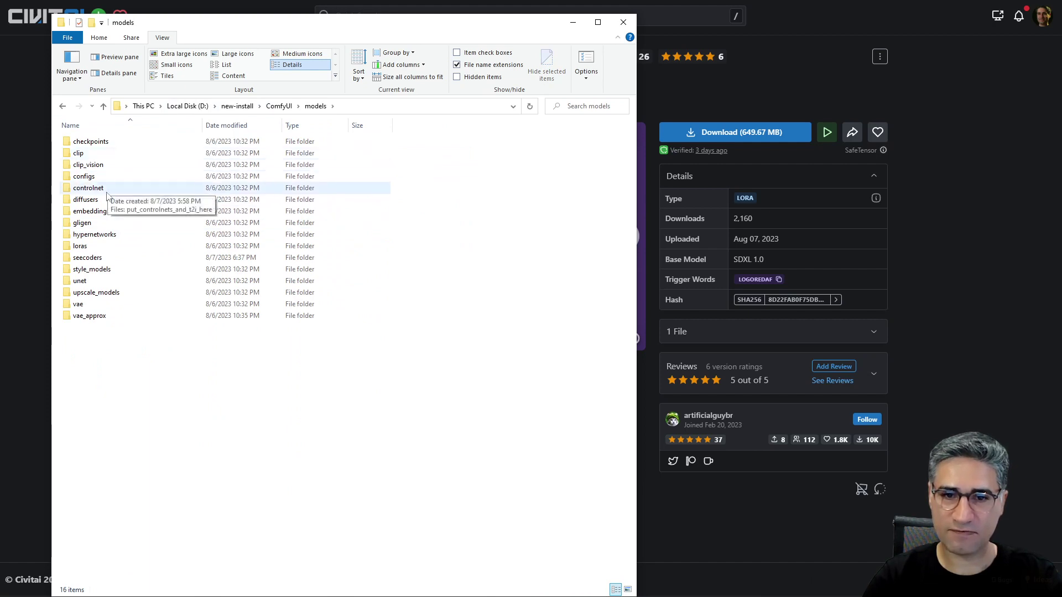
double_click(93, 246)
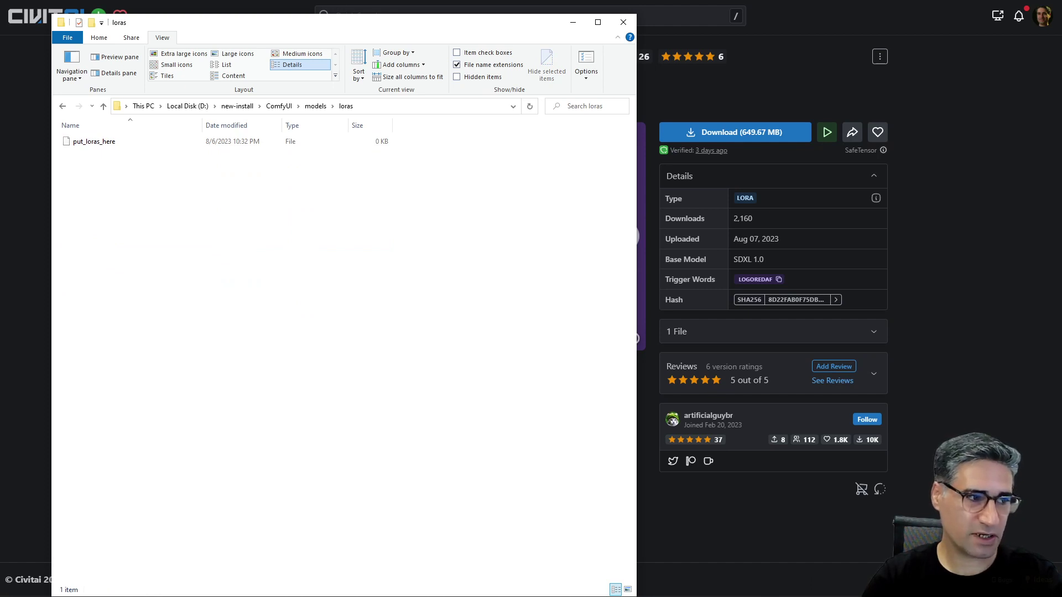
mouse_move(157, 199)
mouse_down()
mouse_move(173, 209)
mouse_move(161, 219)
mouse_up()
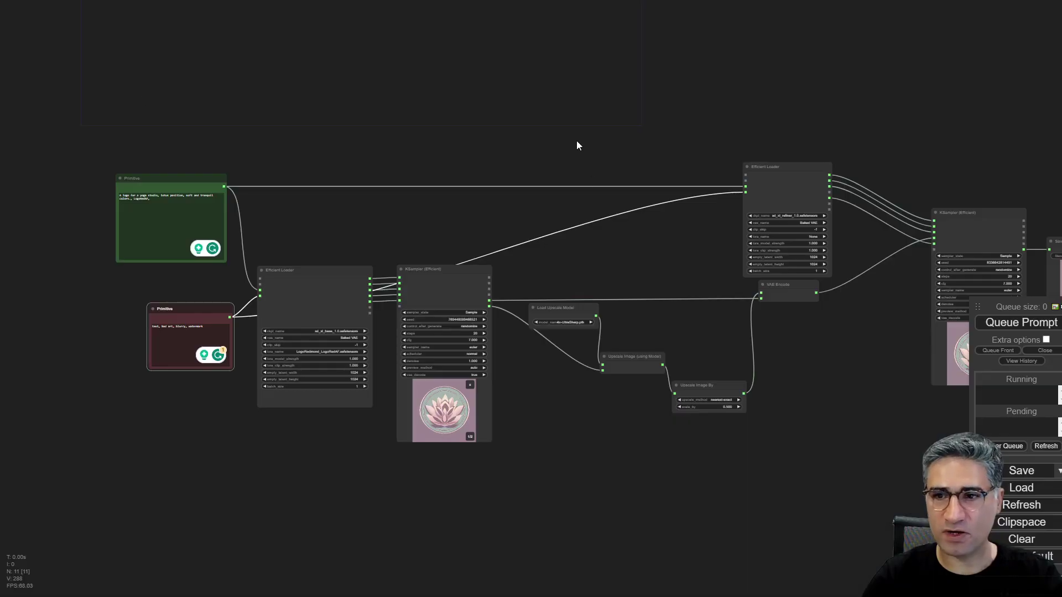
- Load and confirm ComfyUI's default workflow, then pan and zoom to its nodes
drag(577, 141, 458, 58)
click(1023, 557)
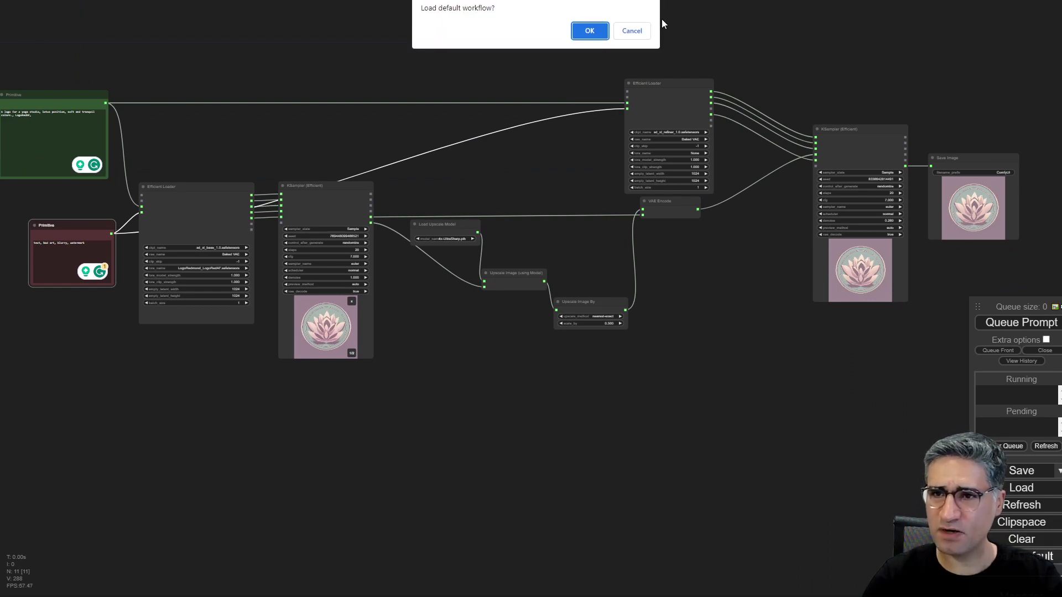
click(587, 29)
scroll(452, 267, down, 6)
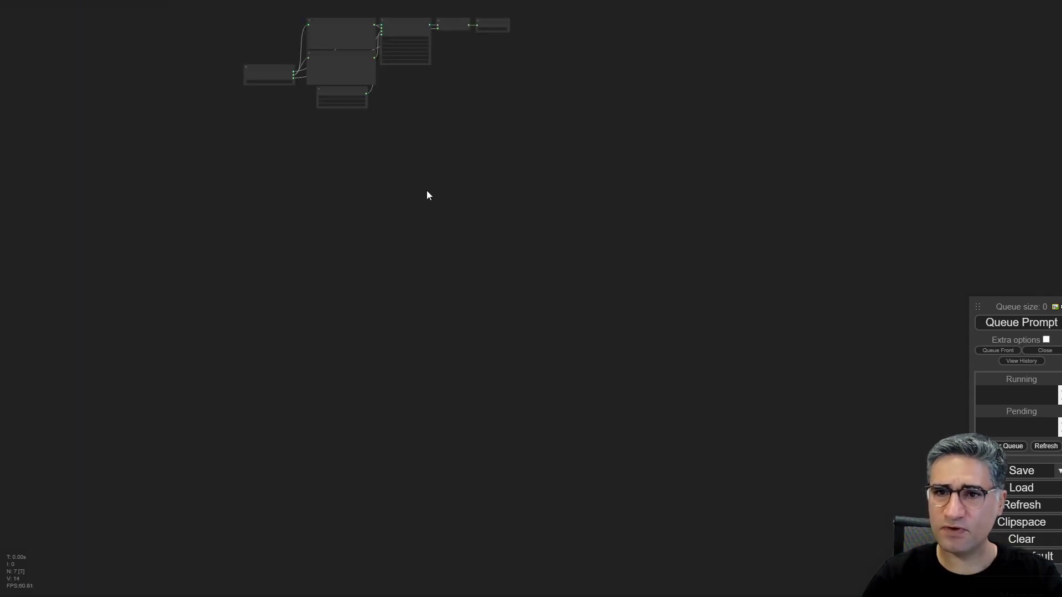
drag(296, 30, 330, 181)
scroll(329, 181, up, 7)
scroll(479, 199, up, 7)
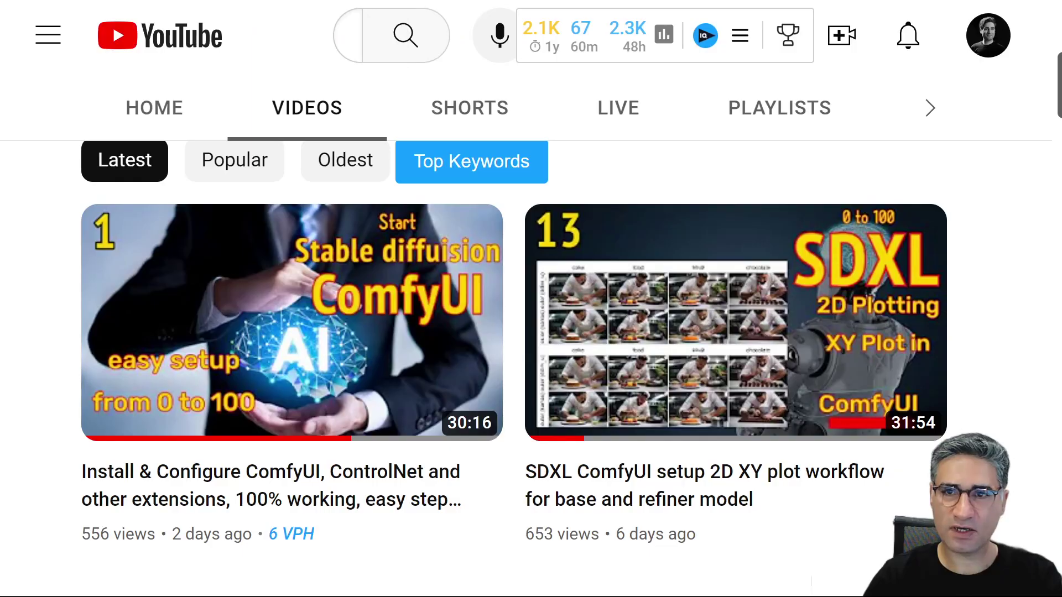
mouse_move(195, 308)
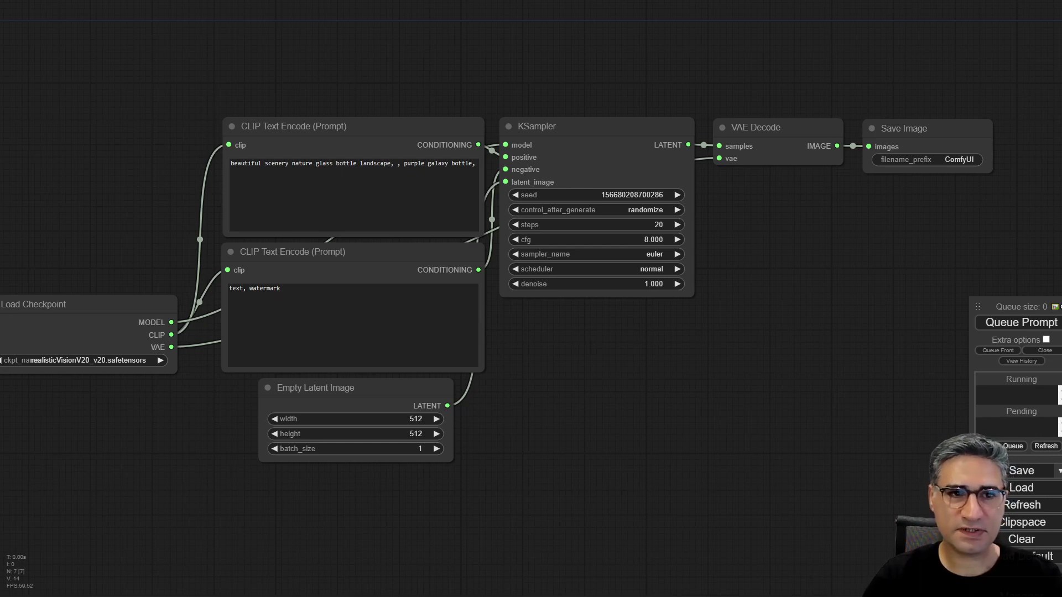
- Load the workflow from the lotus image ComfyUI_00111 by dropping it from the output folder
drag(0, 0, 143, 6)
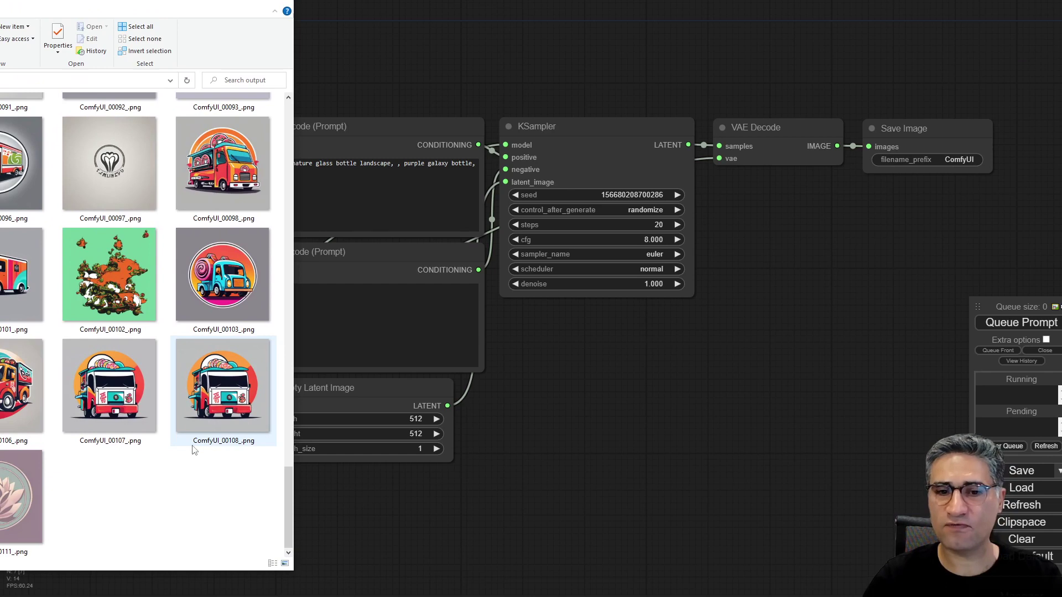
drag(138, 11, 240, 5)
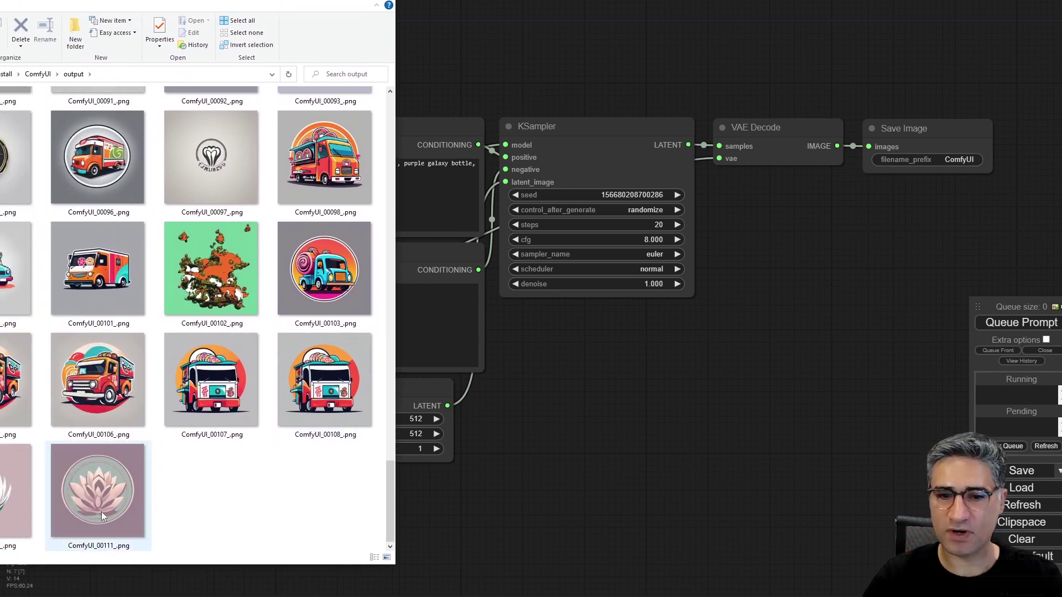
drag(102, 512, 603, 362)
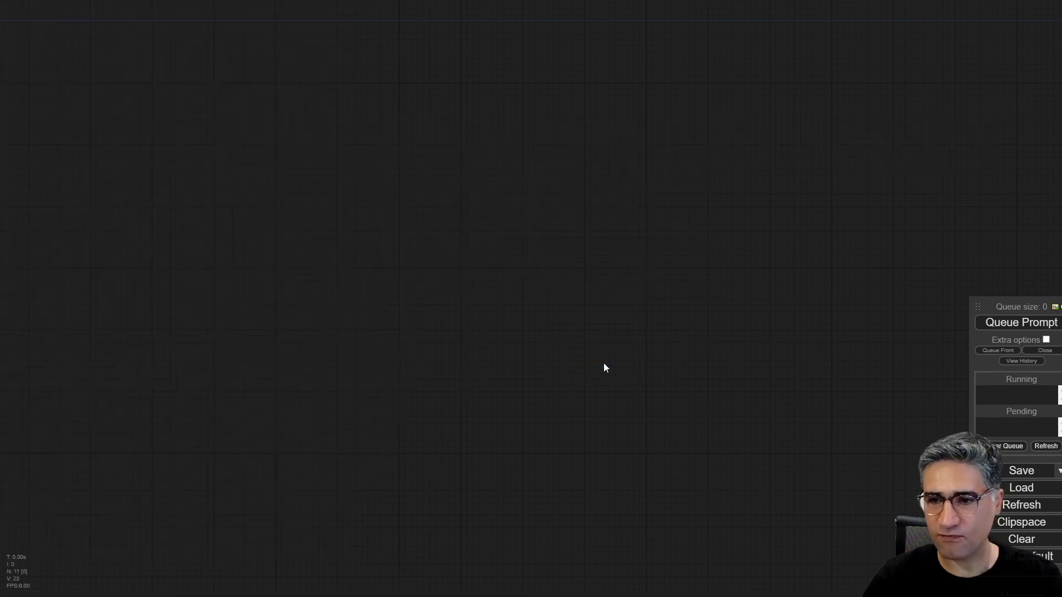
drag(432, 258, 348, 86)
scroll(335, 156, up, 5)
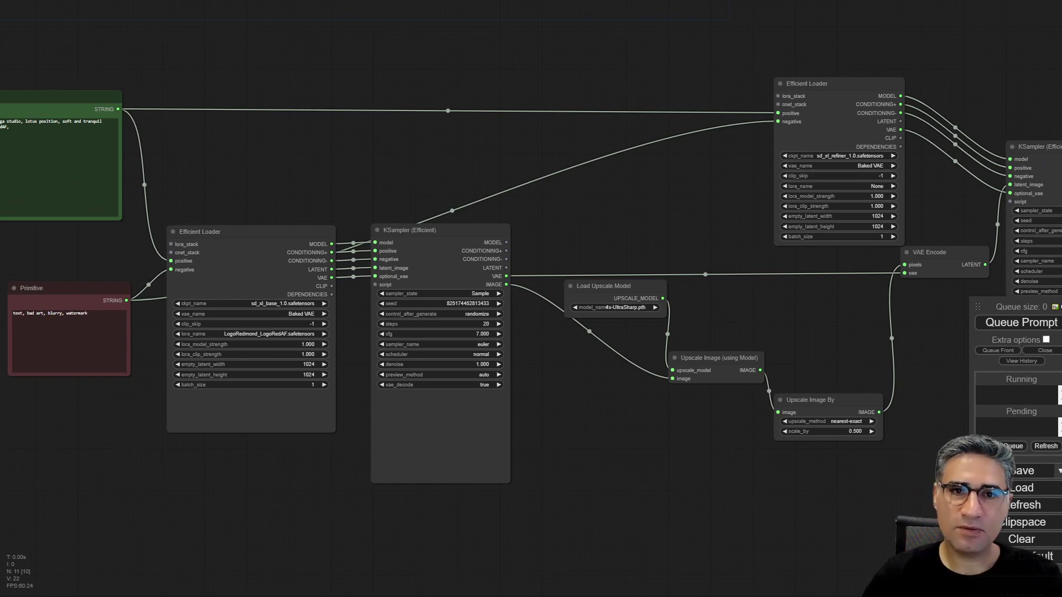
- Load the workflow saved in ComfyUI_00107.png, then reload the ComfyUI_00111 lotus workflow
key(alt+Tab)
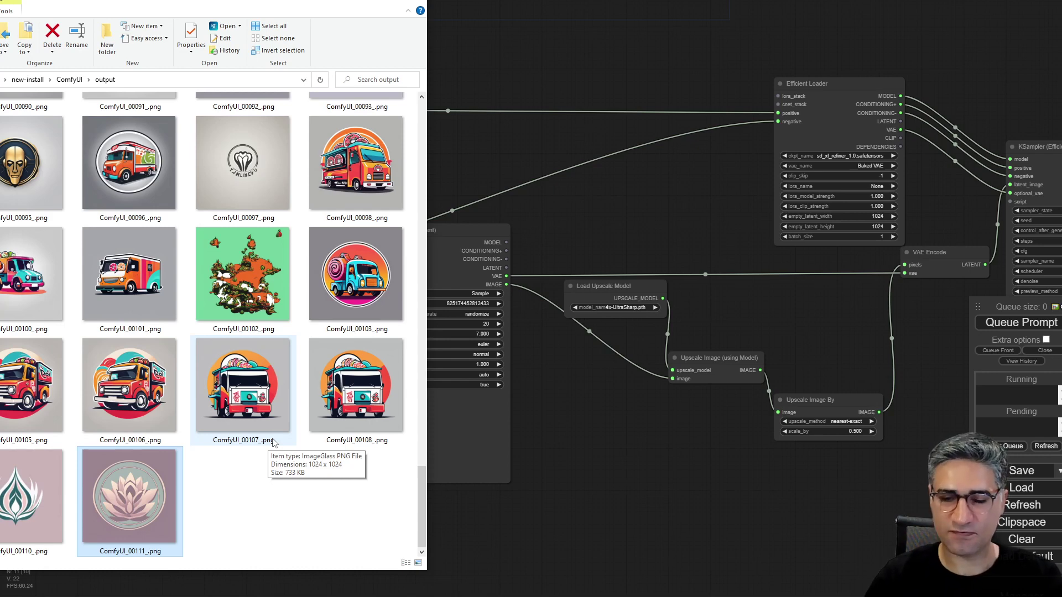
drag(272, 441, 556, 188)
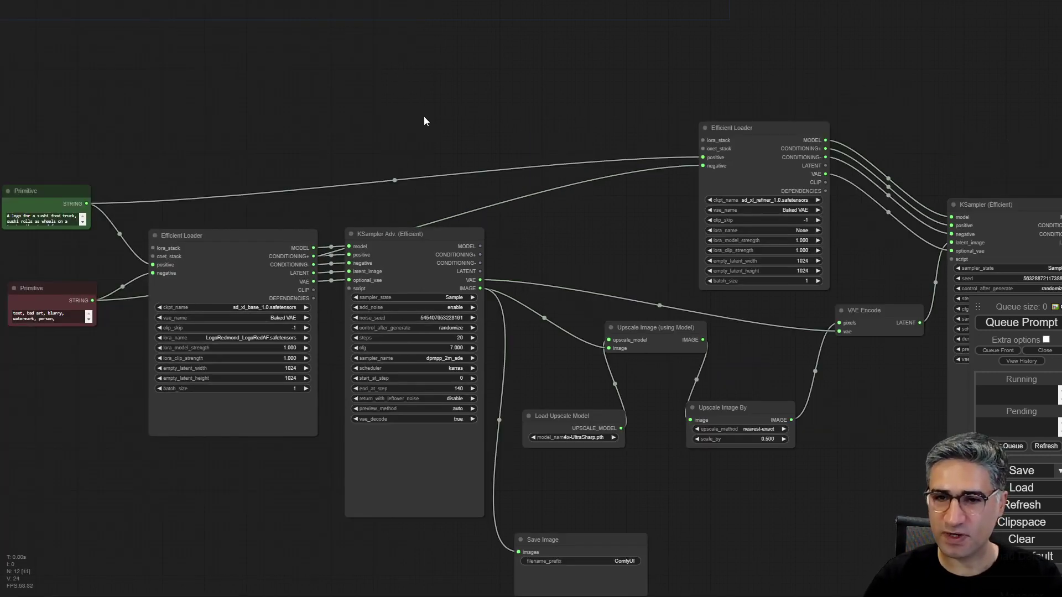
key(alt+Tab)
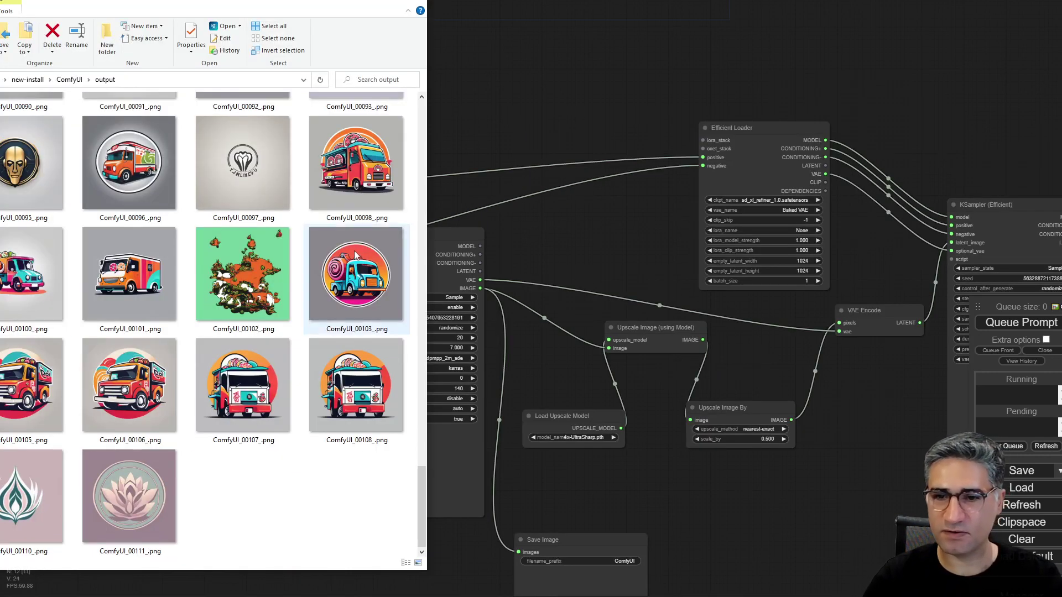
drag(111, 532, 691, 193)
scroll(457, 375, down, 4)
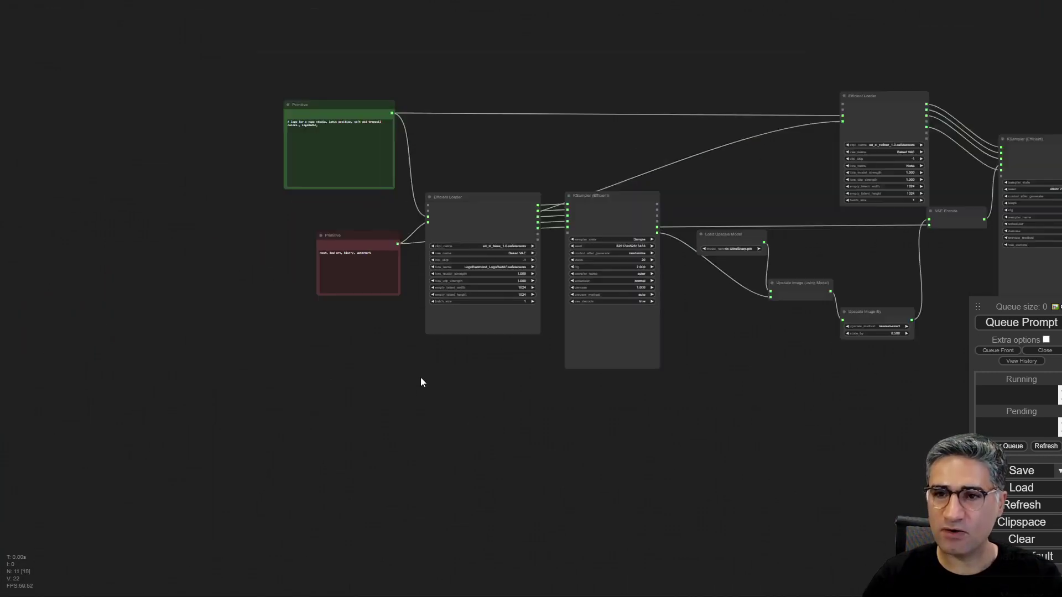
scroll(434, 299, up, 5)
- Center the prompt and Efficient Loader nodes, then open Civitai's surf logo example
drag(318, 196, 541, 166)
scroll(271, 8, up, 3)
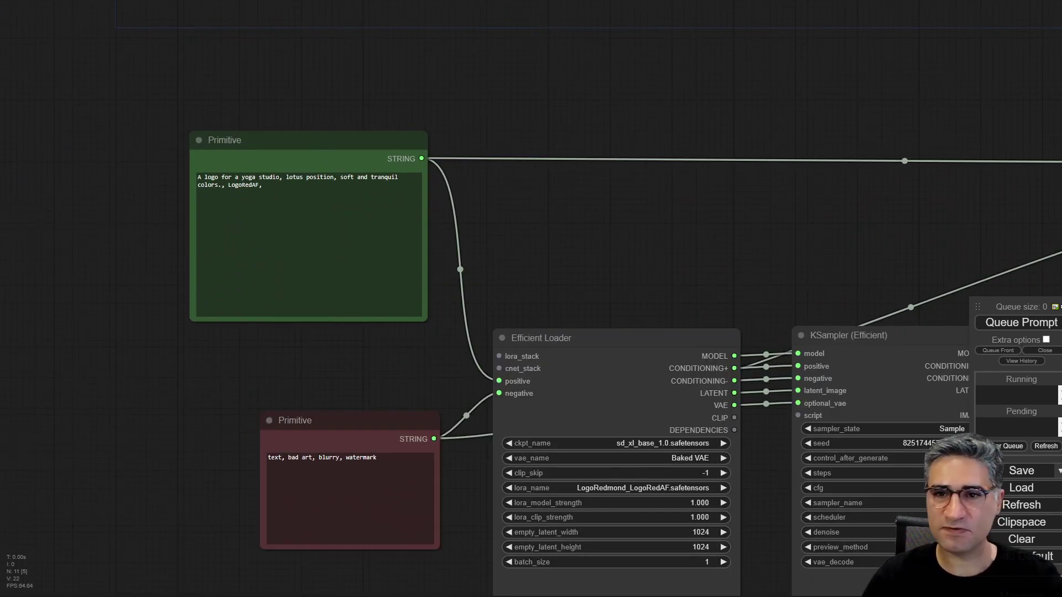
drag(691, 294, 565, 219)
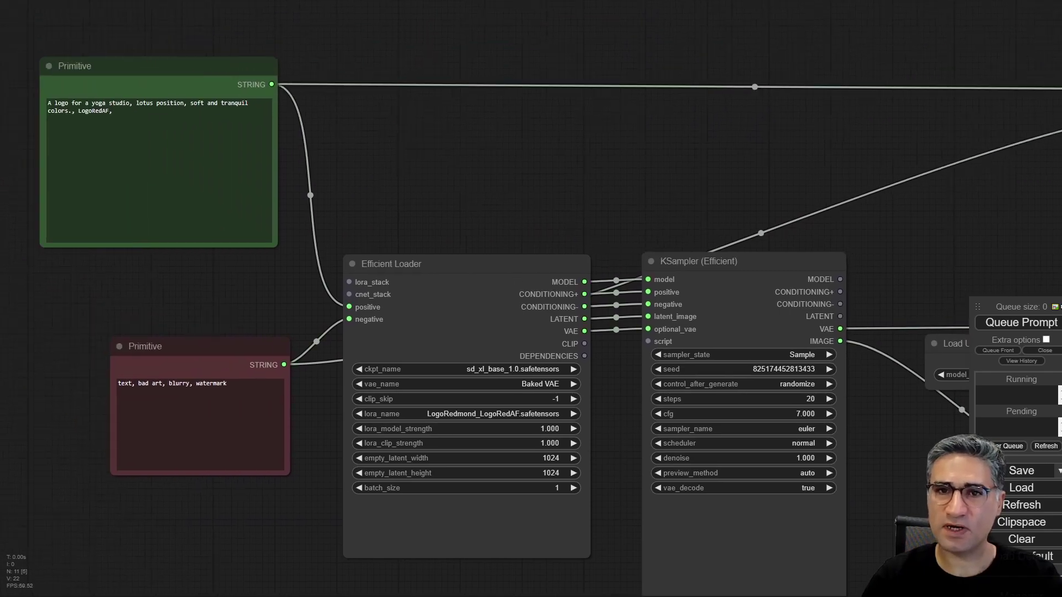
key(ctrl+Tab)
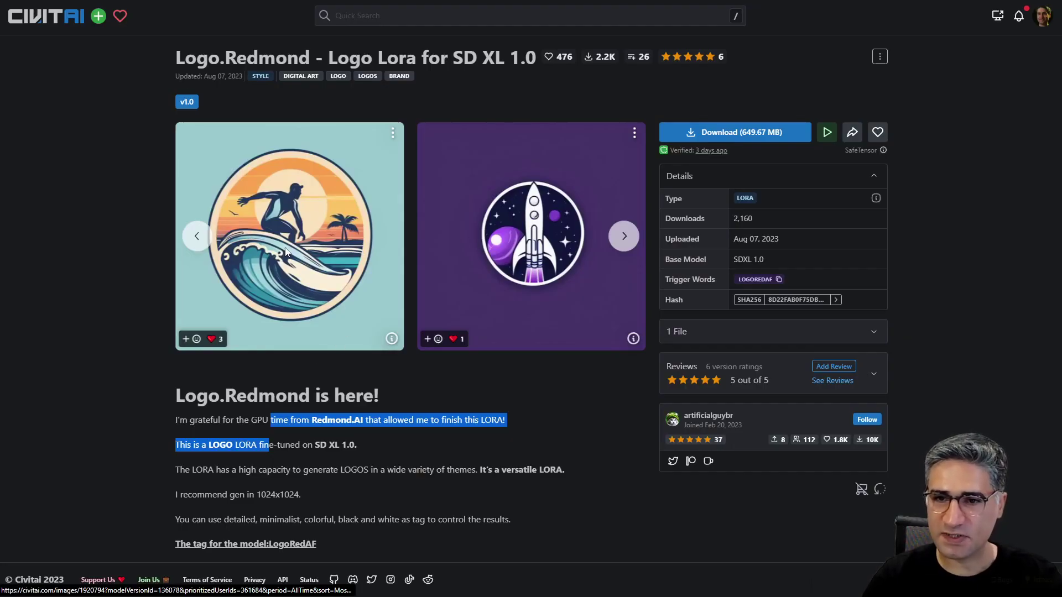
click(287, 204)
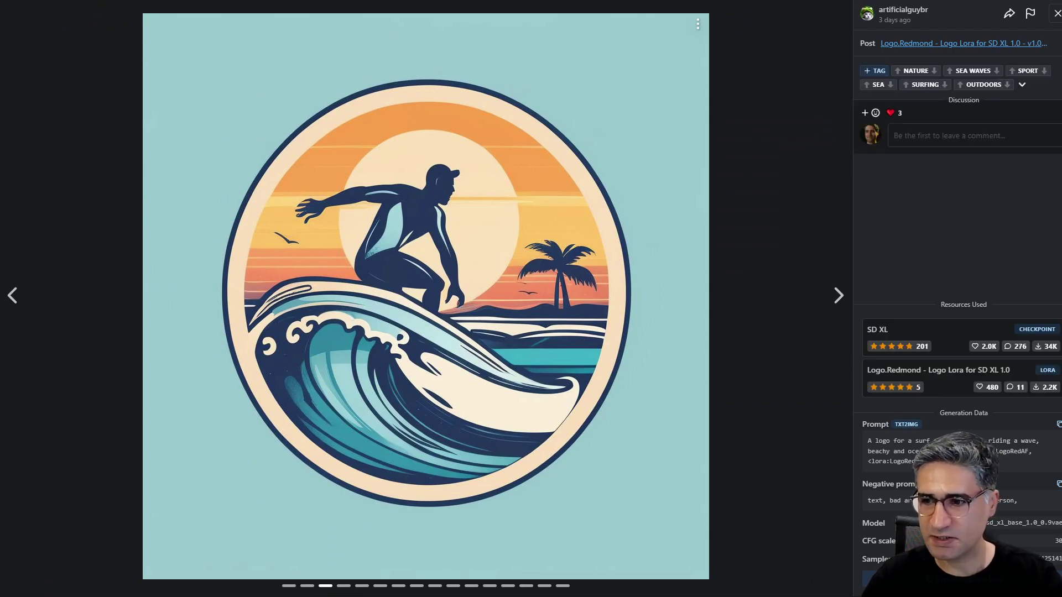
- Copy the first two lines of the surf example's positive prompt from its generation data
drag(870, 441, 1027, 450)
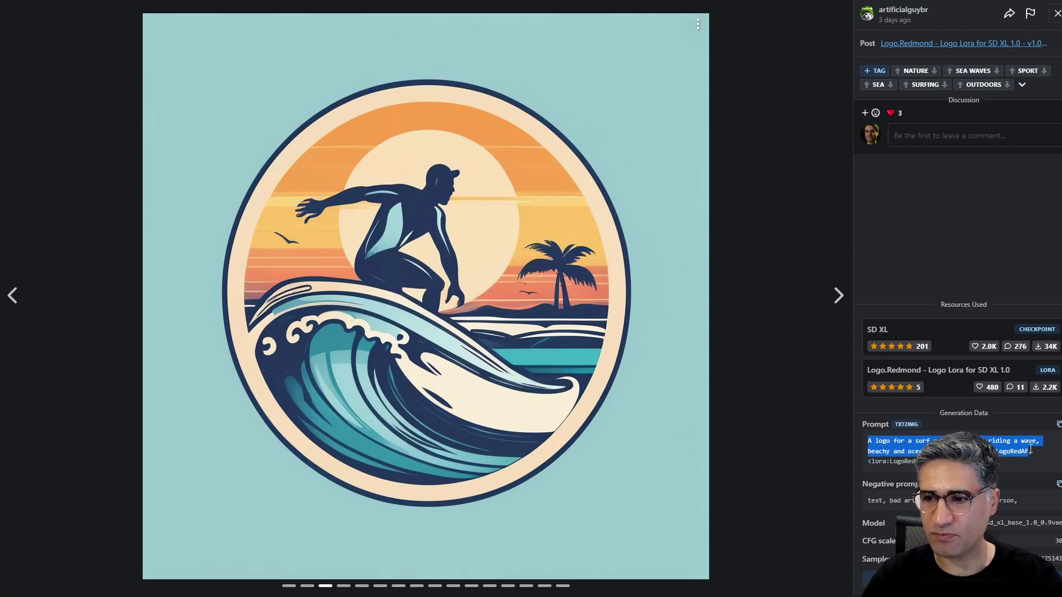
drag(1026, 450, 1037, 452)
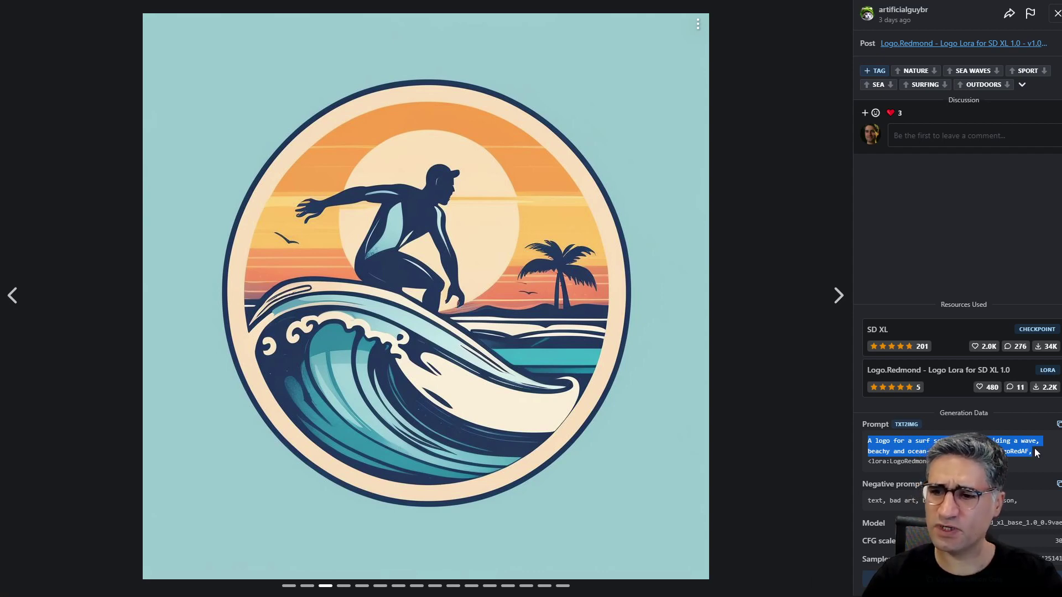
drag(984, 462, 869, 465)
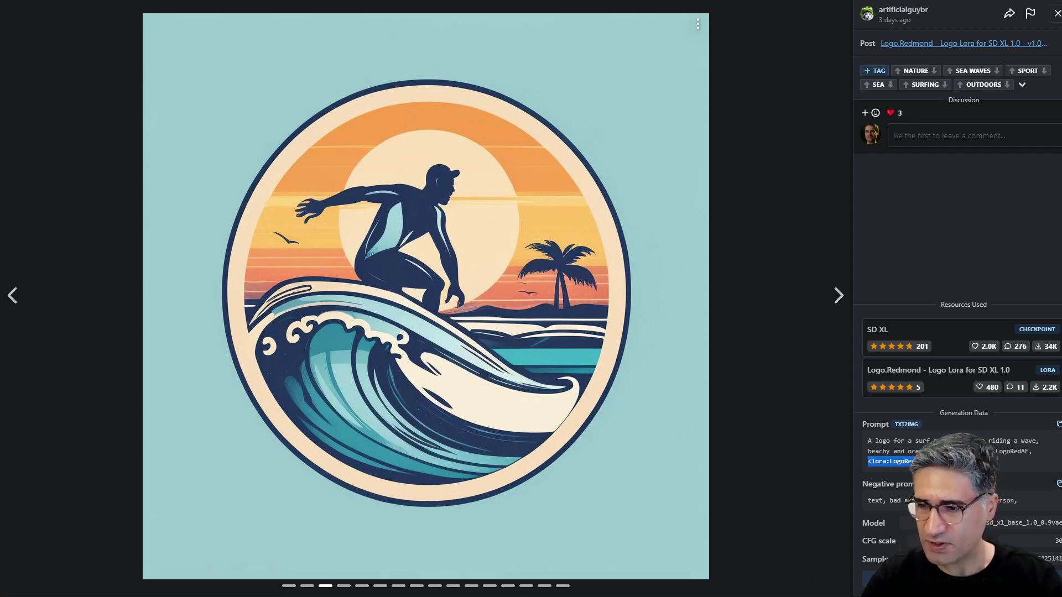
click(894, 465)
drag(978, 464, 859, 466)
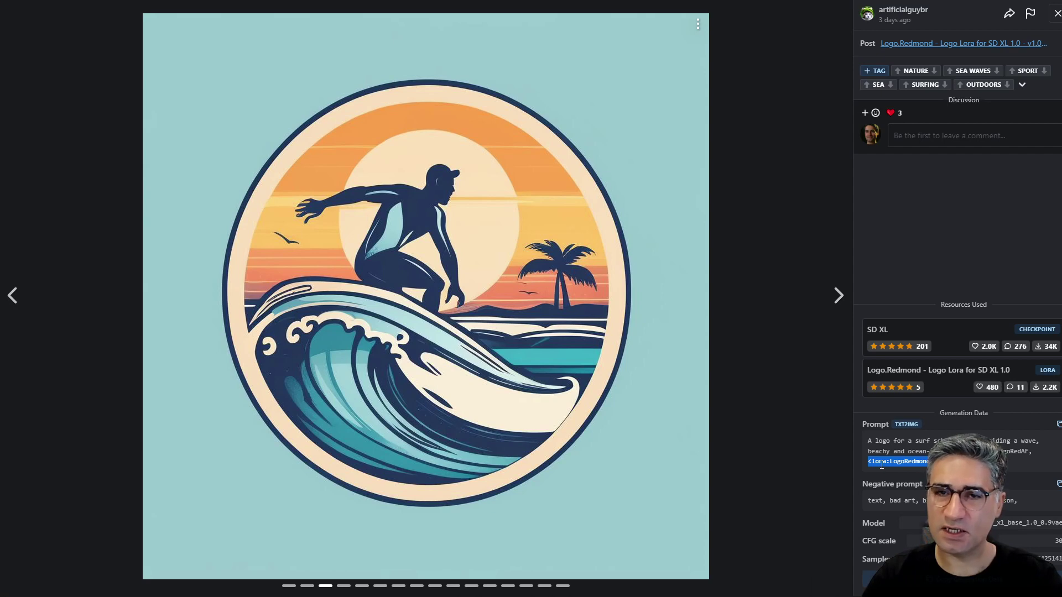
drag(996, 451, 868, 441)
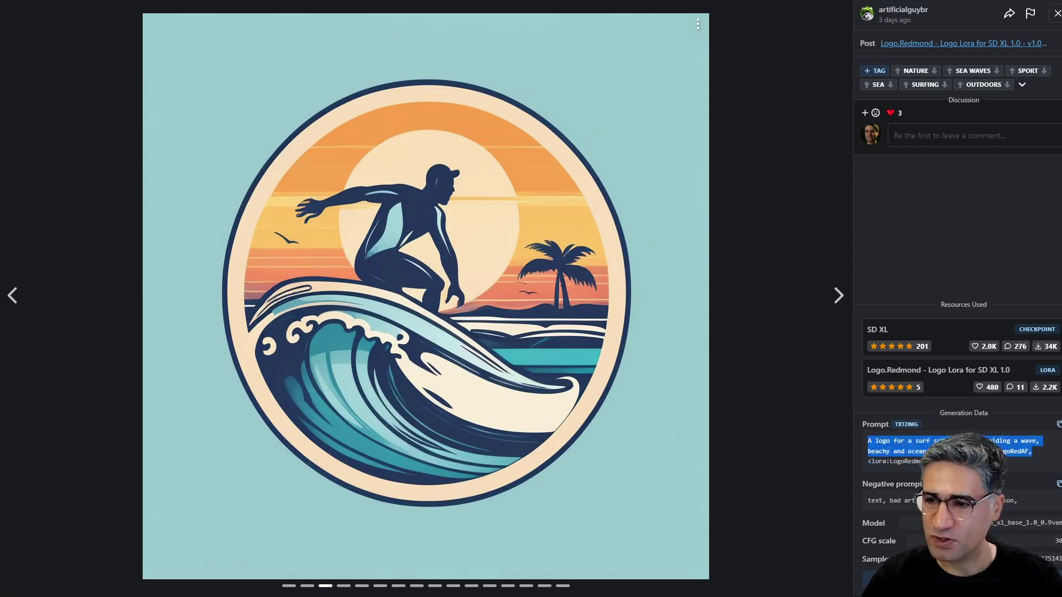
right_click(920, 446)
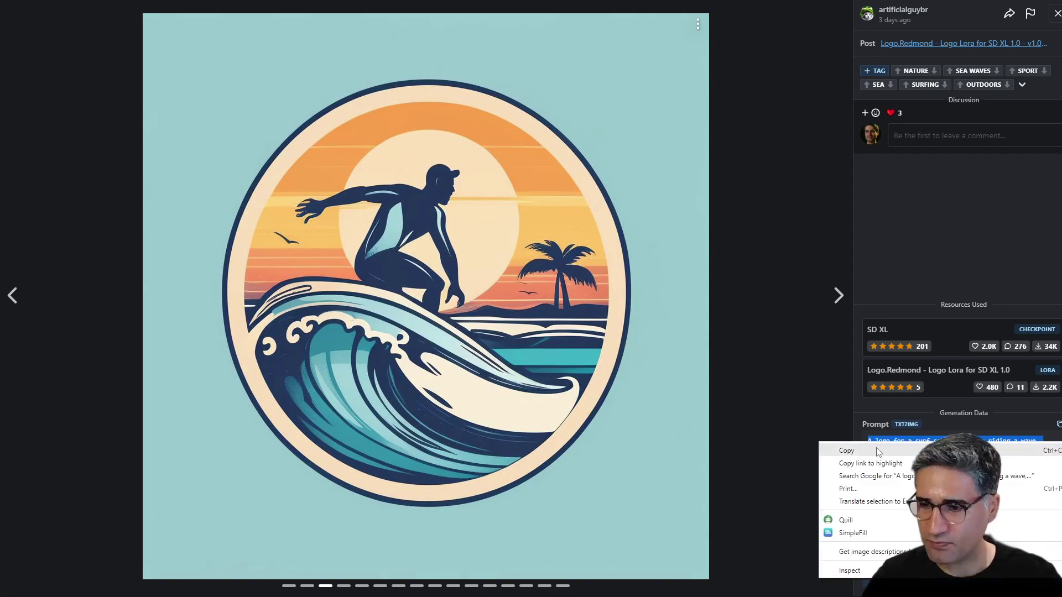
click(921, 449)
key(alt+Tab)
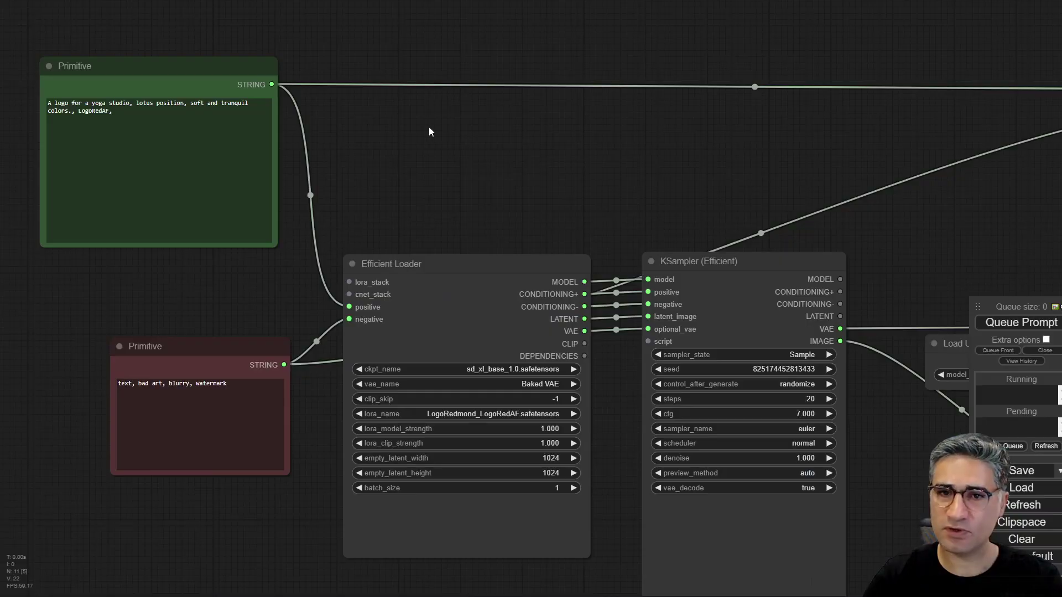
- Replace the yoga prompt in the positive Primitive with the copied surf-school prompt
click(151, 113)
key(ctrl+a)
key(ctrl+v)
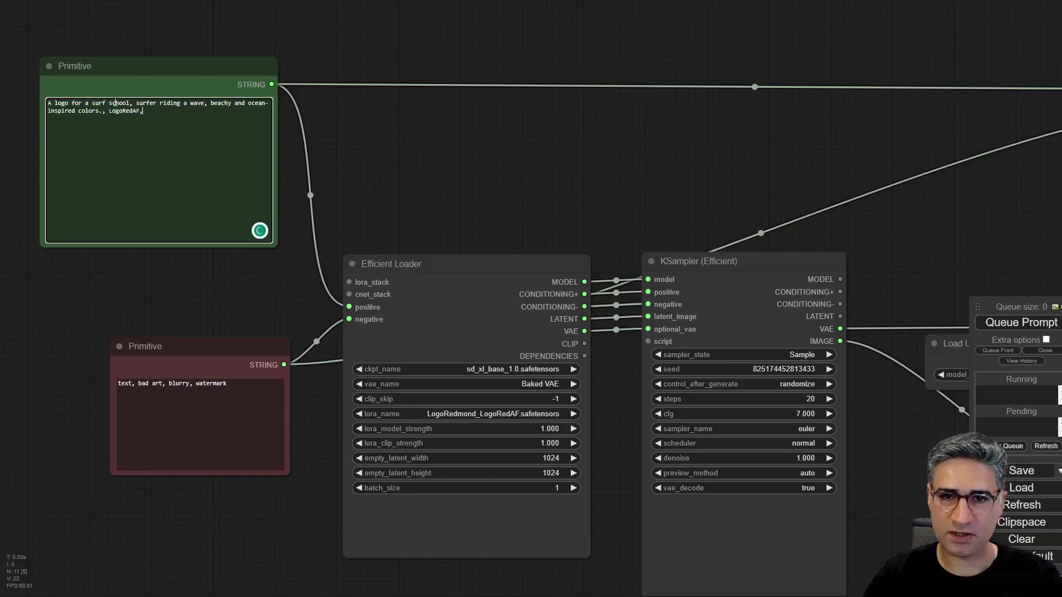
- Copy Civitai's negative prompt and paste it over the red negative Primitive's text
key(alt+Tab)
drag(1030, 501, 858, 497)
triple_click(861, 496)
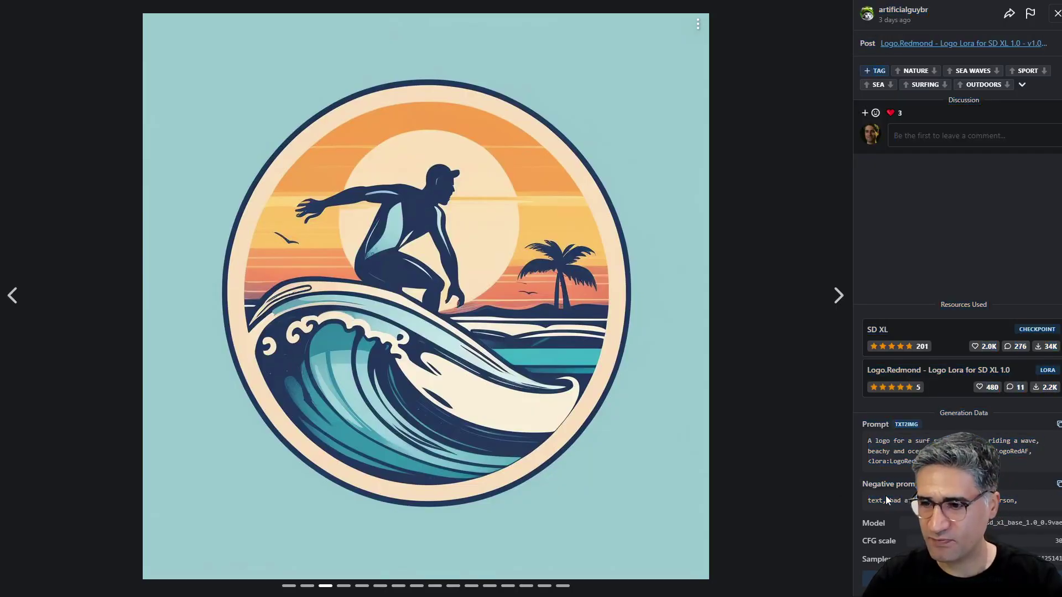
right_click(860, 498)
click(857, 370)
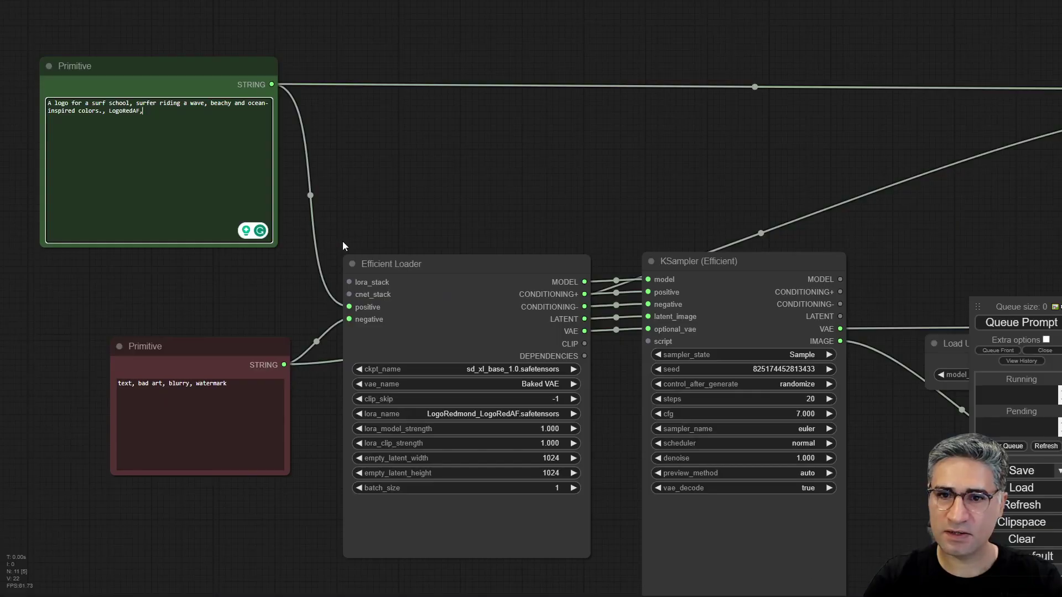
drag(250, 383, 10, 384)
key(ctrl+v)
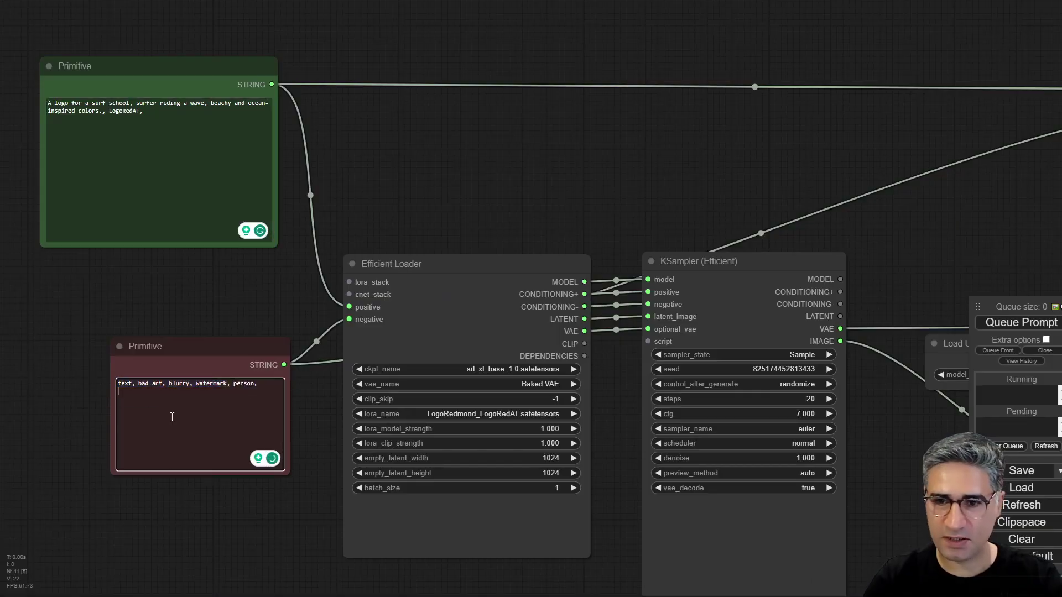
click(472, 170)
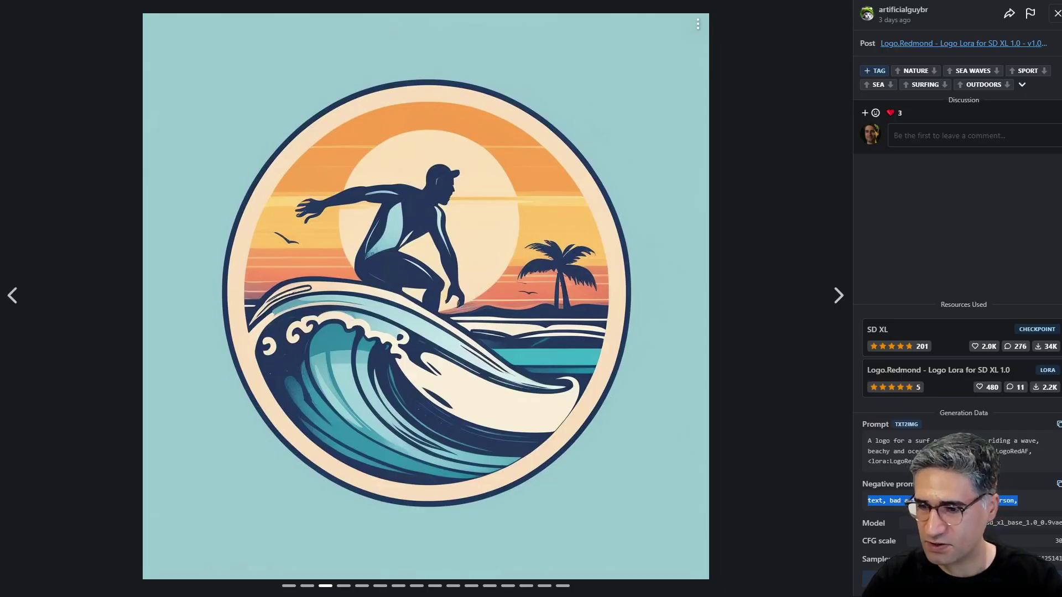
- Select the seed value in the surf example's generation data
click(952, 501)
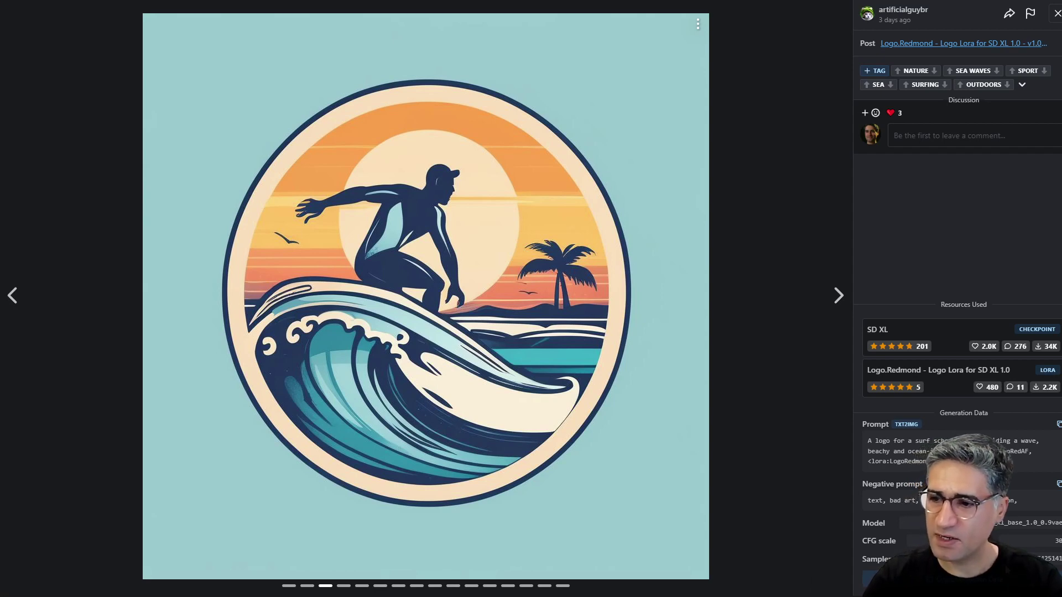
drag(1028, 559, 1061, 559)
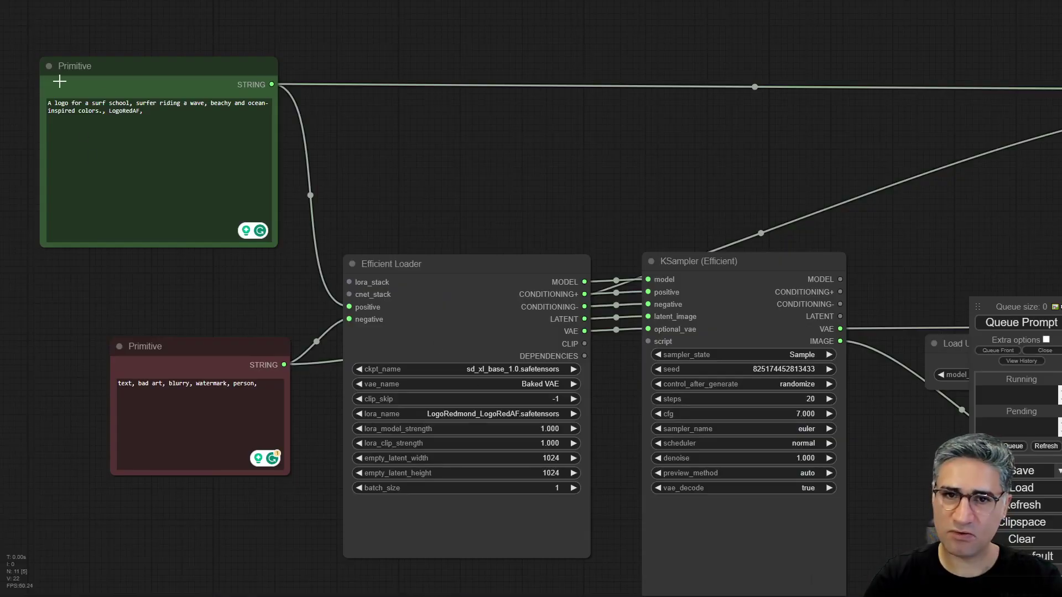
click(113, 69)
click(198, 353)
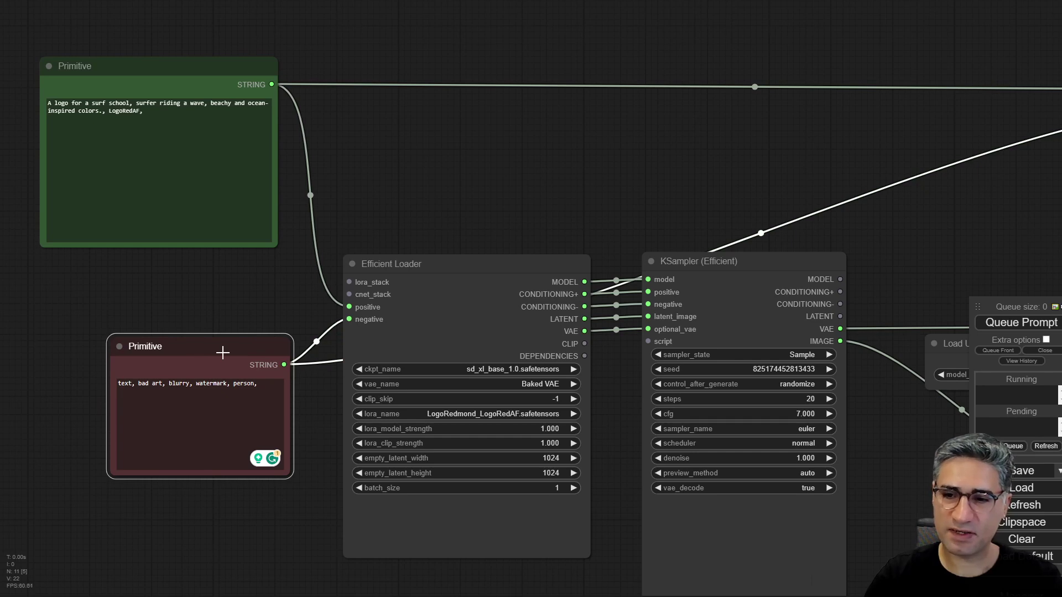
click(627, 172)
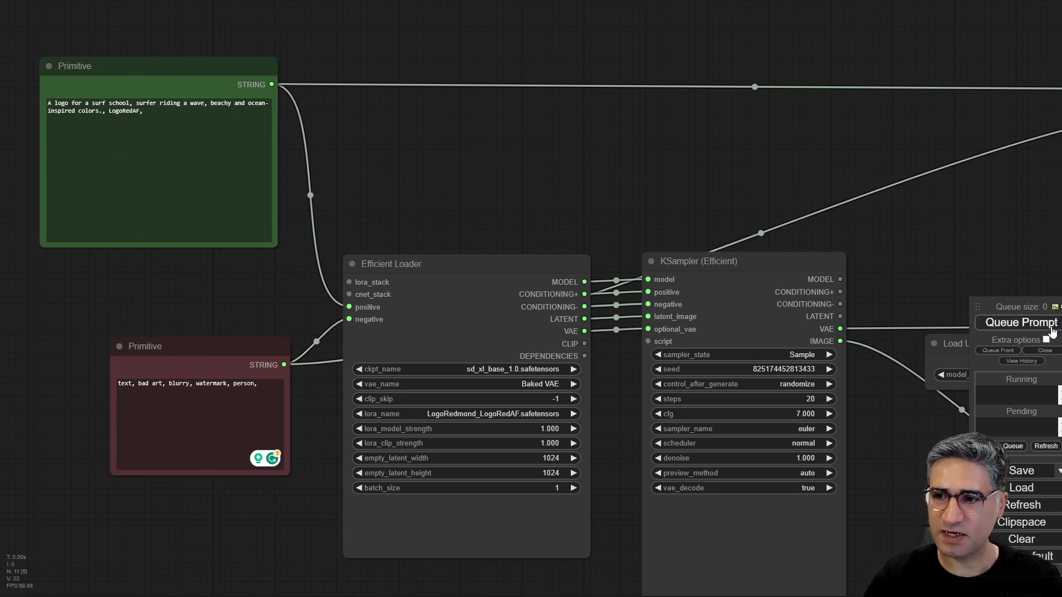
drag(452, 184, 330, 79)
key(ctrl+Return)
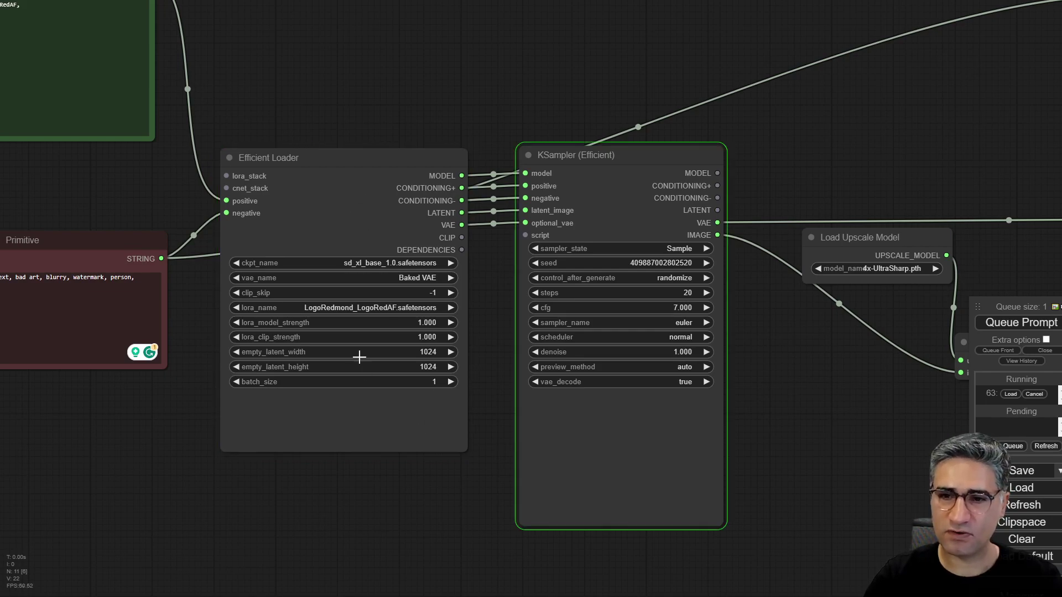
scroll(320, 339, up, 5)
scroll(232, 293, up, 3)
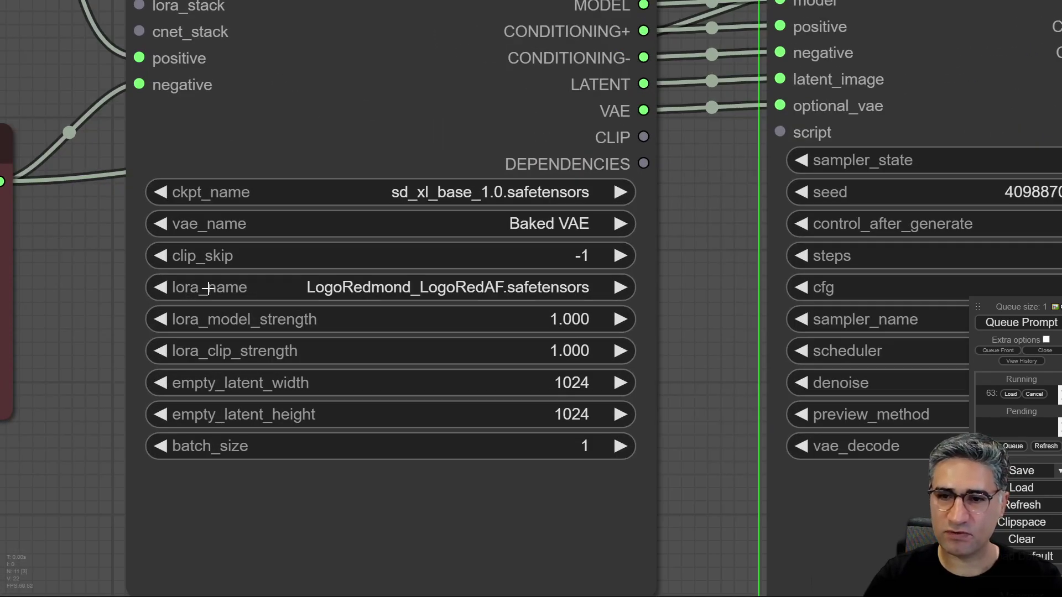
scroll(240, 297, down, 5)
scroll(240, 298, down, 2)
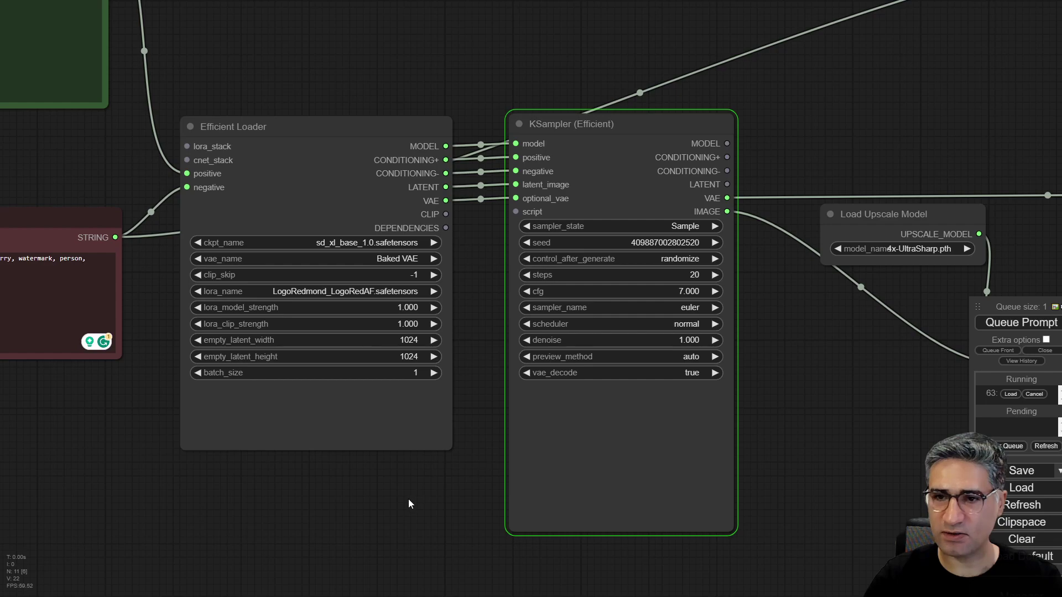
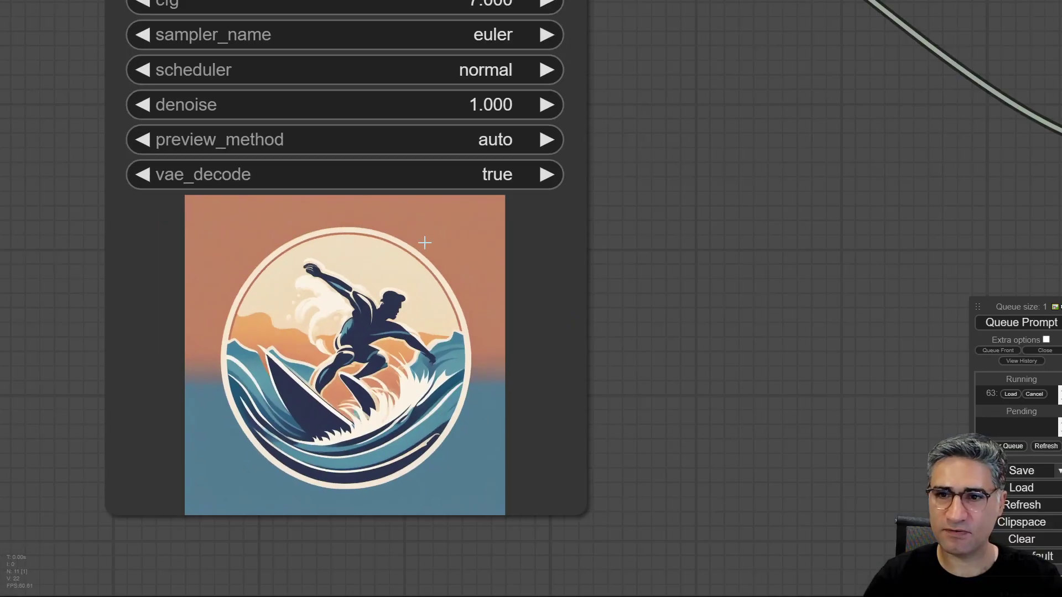
- Frame the two-pass workflow around the first KSampler (Efficient)'s surfer logo preview
scroll(531, 304, down, 5)
drag(531, 304, 283, 429)
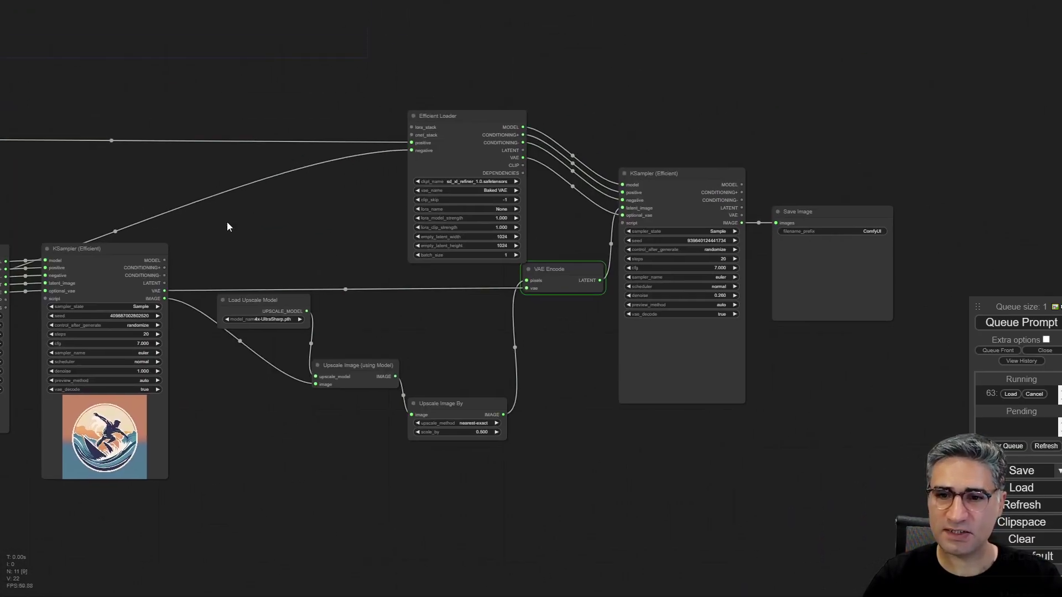
drag(202, 429, 472, 406)
scroll(381, 363, up, 10)
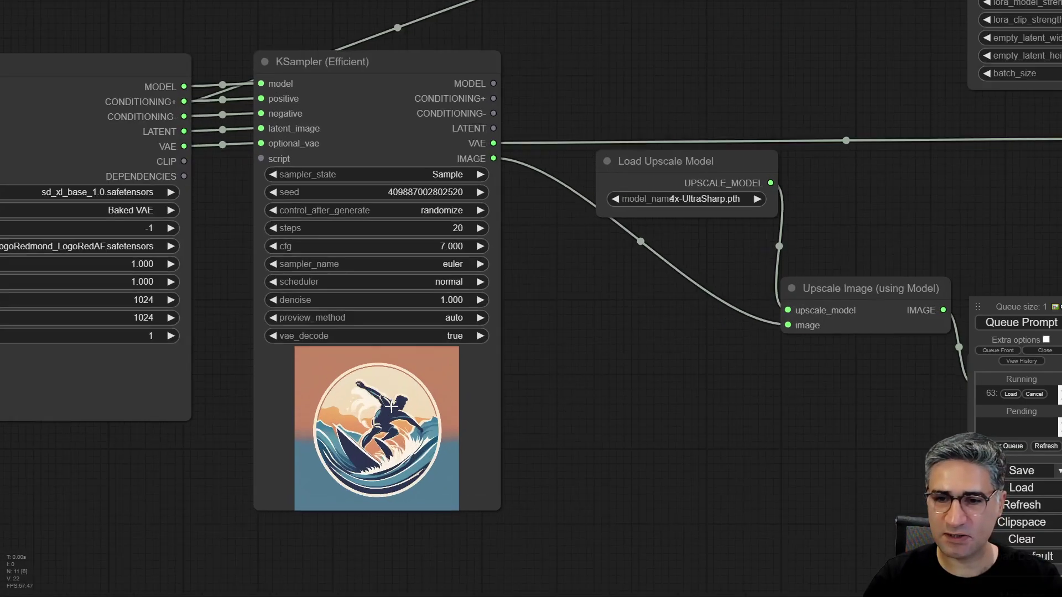
right_click(356, 376)
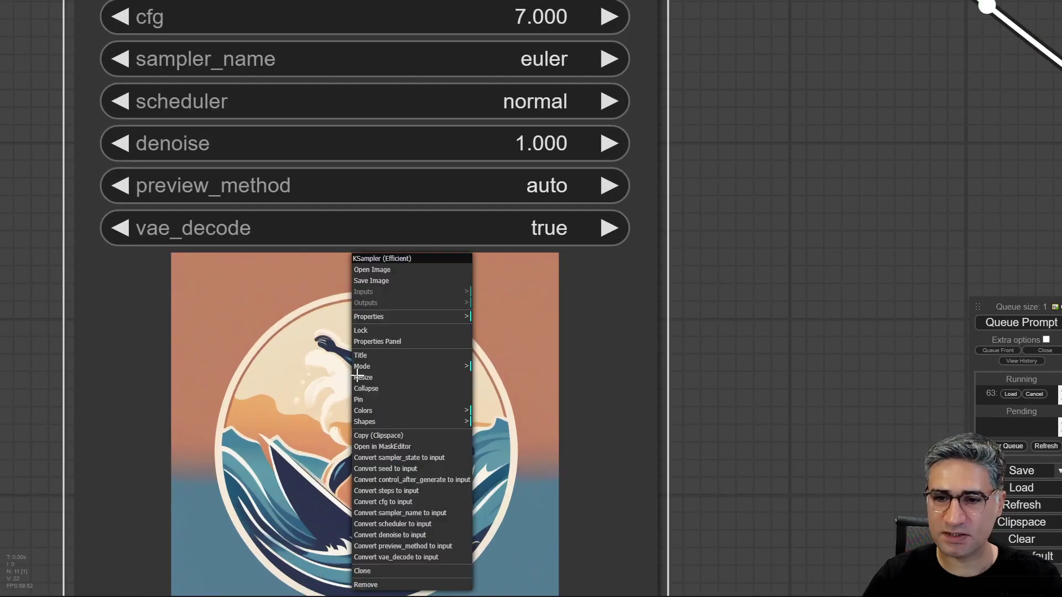
click(406, 270)
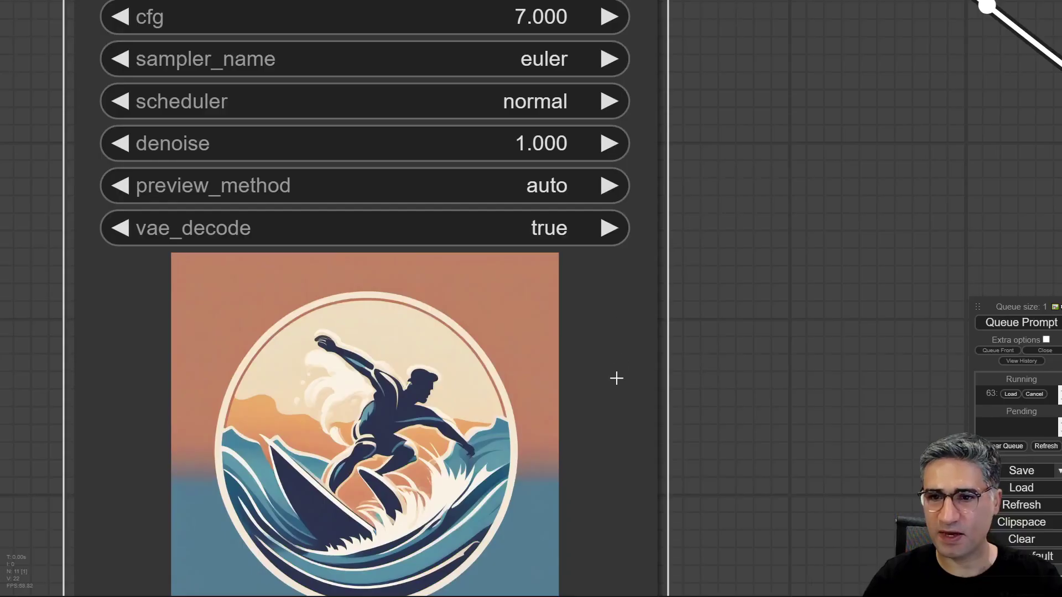
scroll(617, 379, down, 12)
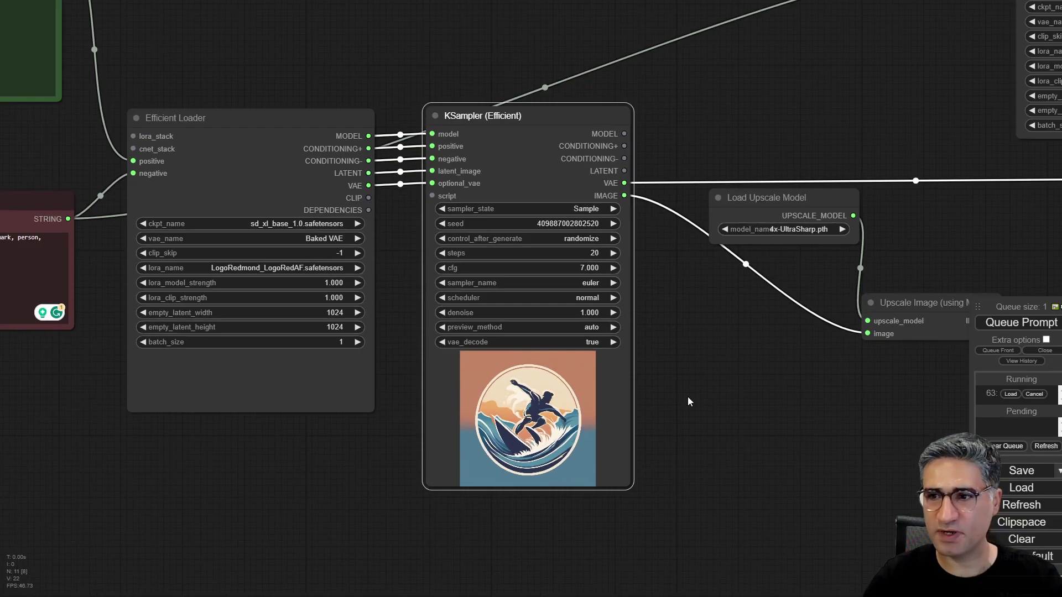
drag(728, 392, 7, 466)
drag(543, 348, 409, 377)
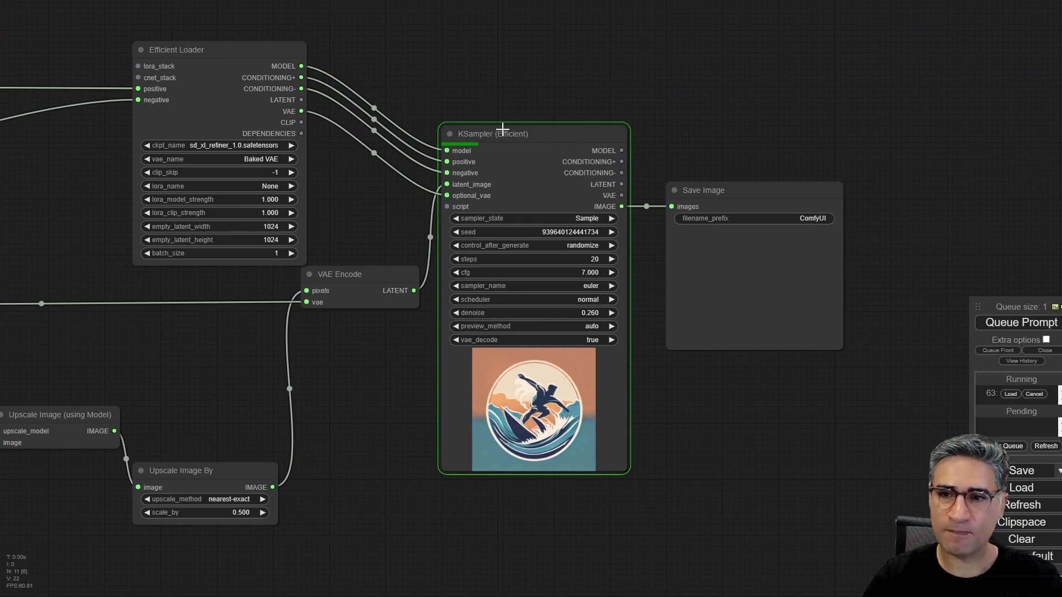
scroll(580, 423, up, 10)
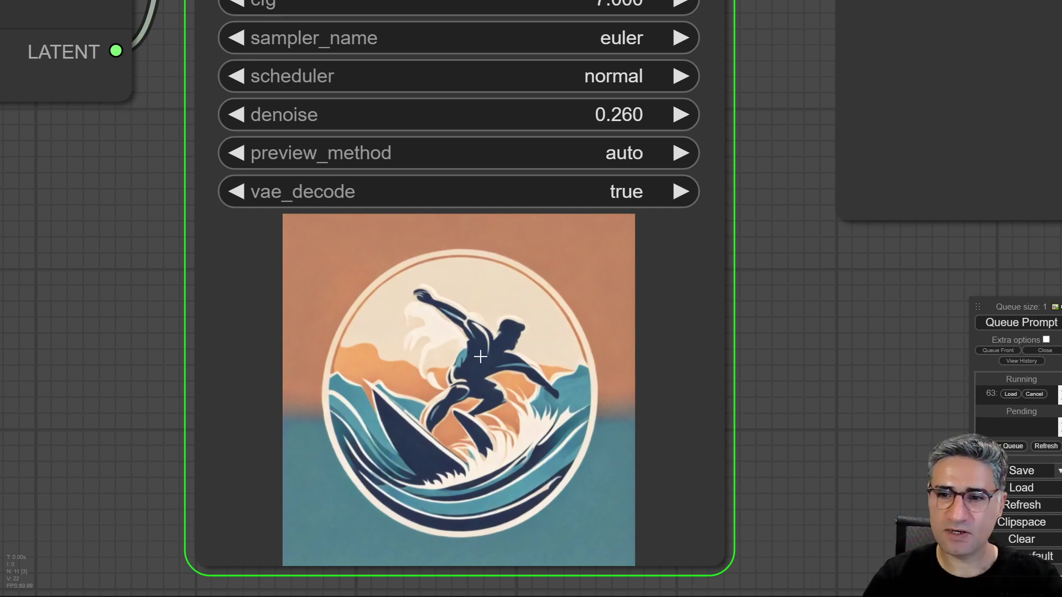
scroll(481, 356, down, 17)
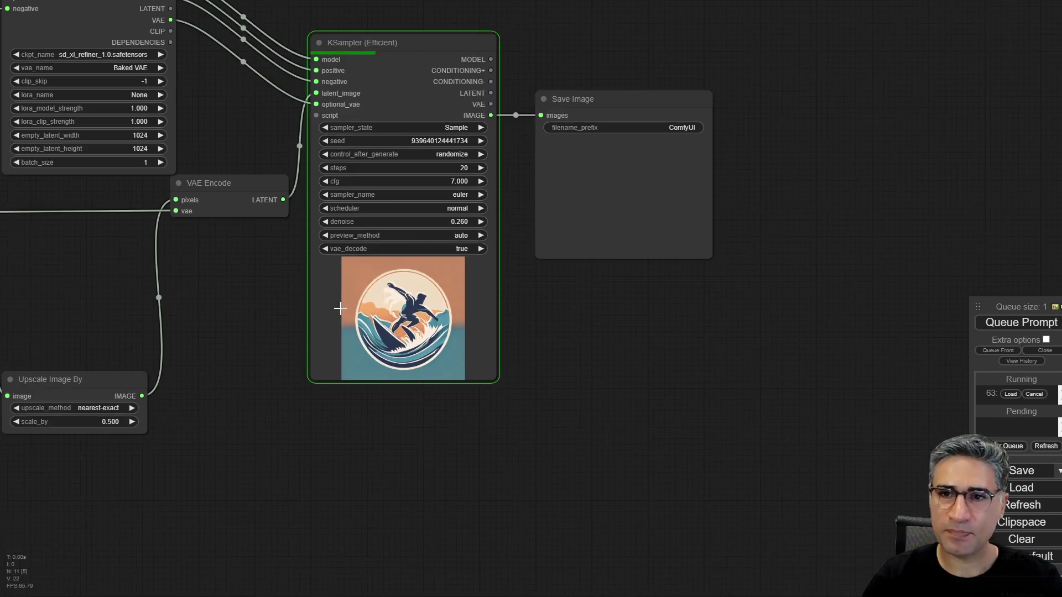
drag(256, 428, 628, 455)
drag(315, 449, 616, 403)
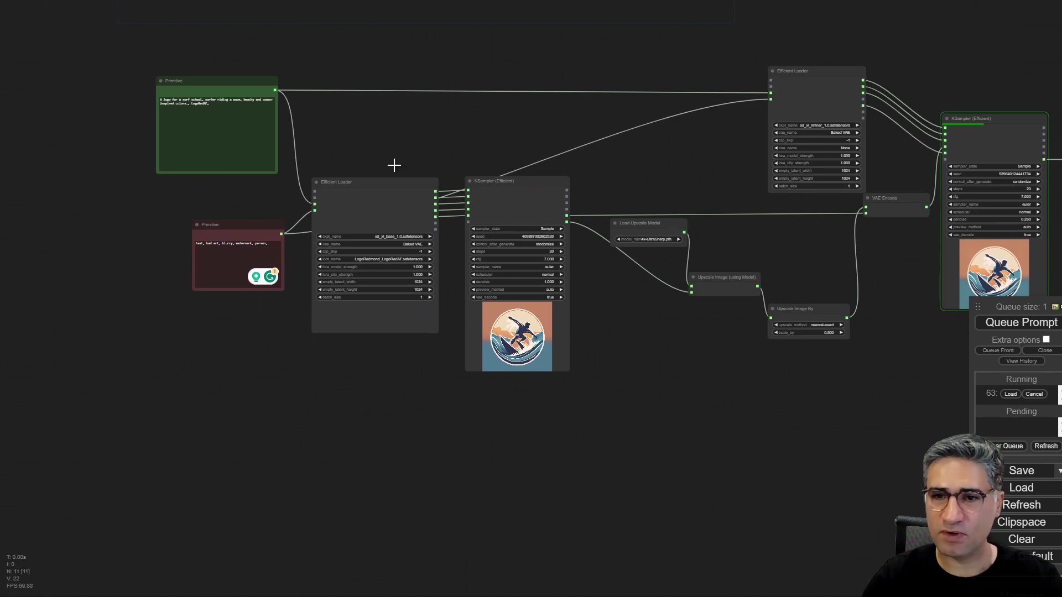
- Pan through the base Efficient Loader, Load Upscale Model, upscale chain and VAE Encode nodes
scroll(304, 145, up, 6)
scroll(502, 180, up, 6)
drag(433, 181, 411, 36)
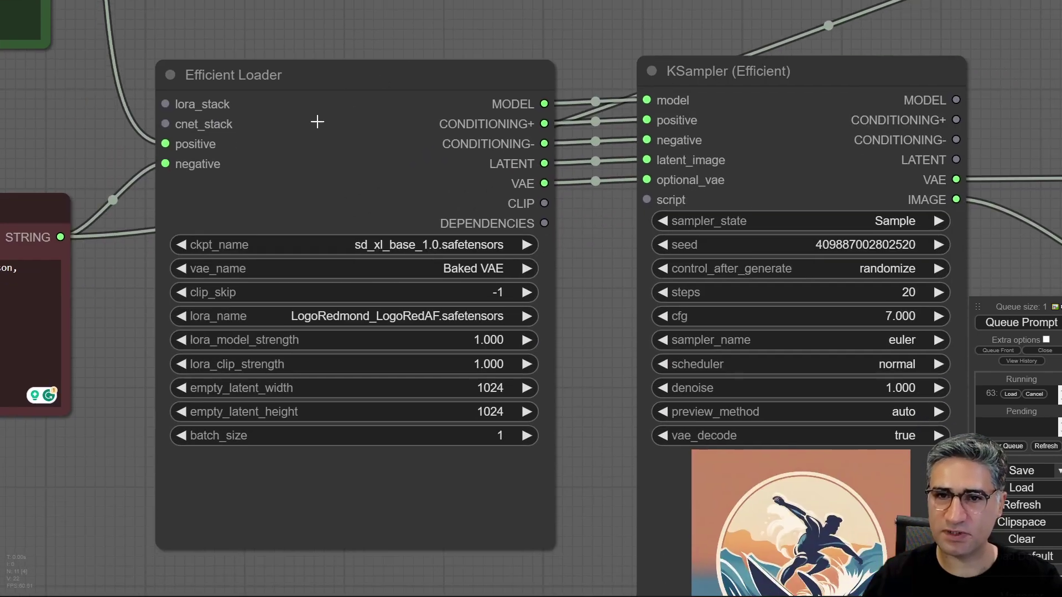
scroll(304, 123, down, 5)
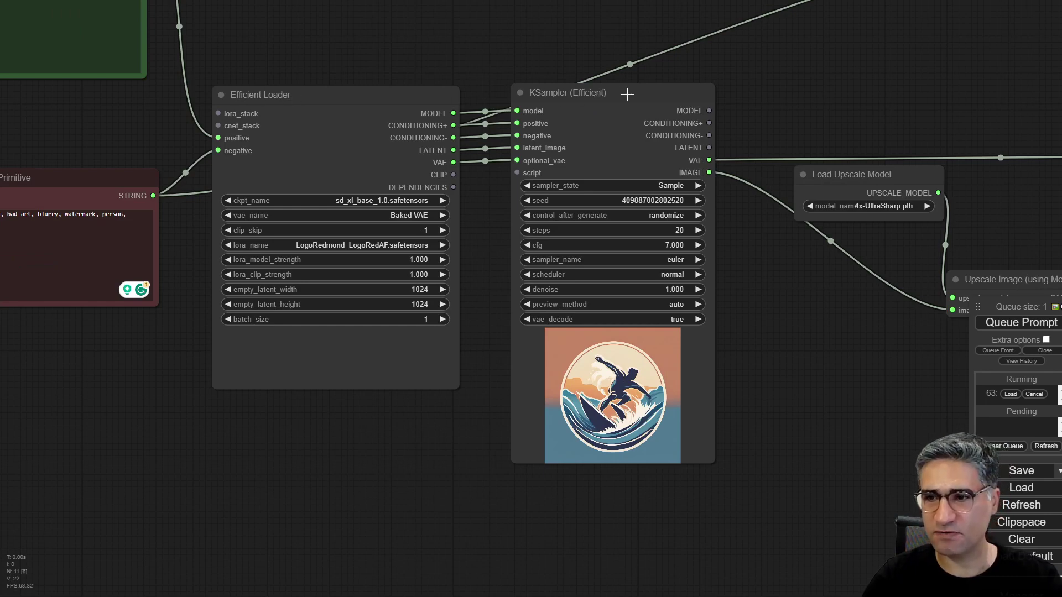
drag(399, 517, 268, 309)
scroll(267, 309, down, 2)
scroll(268, 305, down, 3)
drag(533, 318, 287, 468)
scroll(326, 243, up, 11)
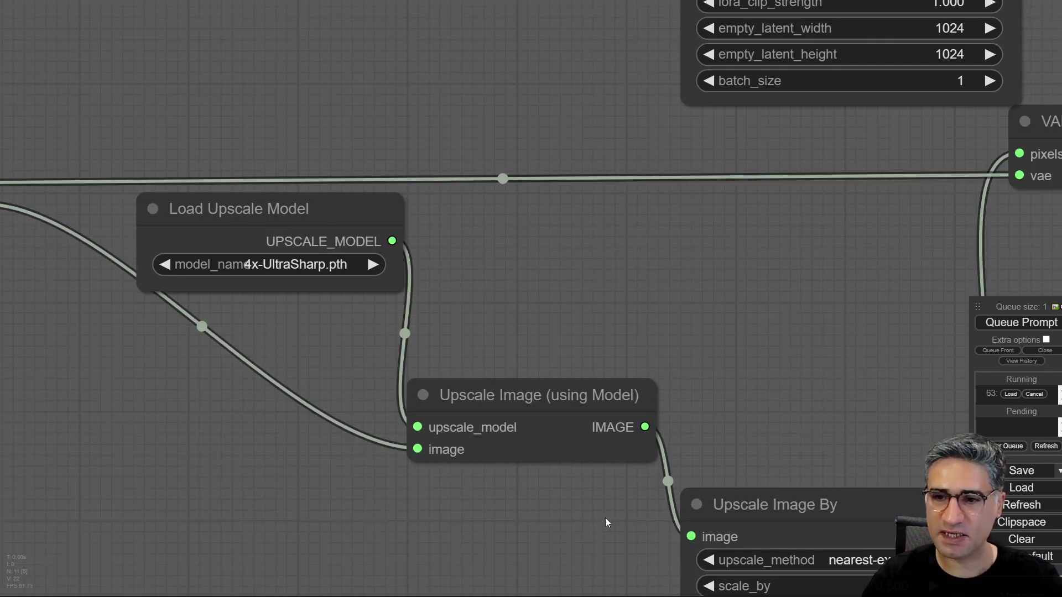
drag(700, 262, 417, 197)
scroll(320, 346, down, 4)
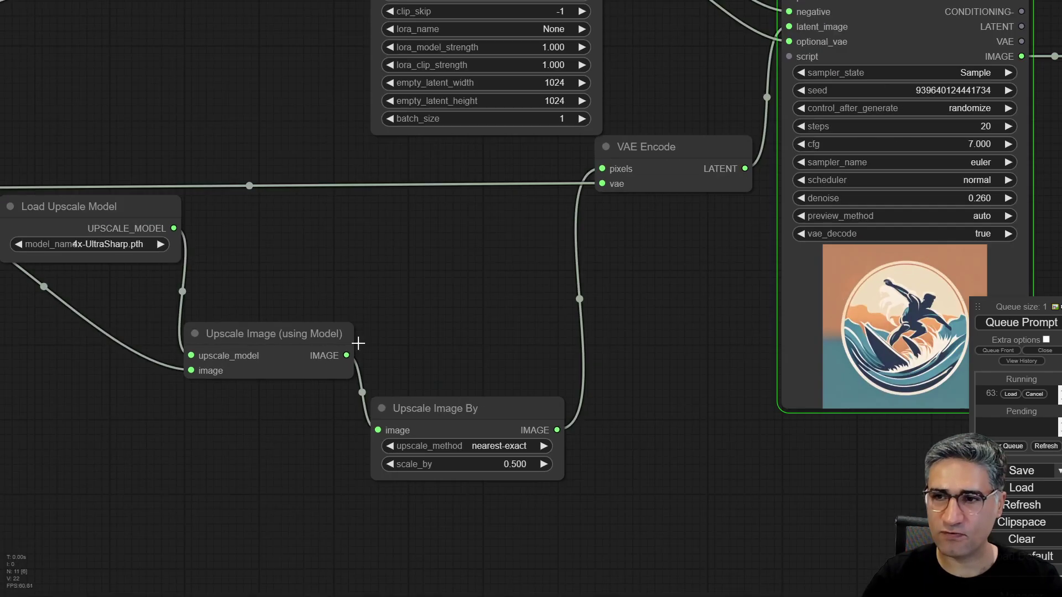
- Inspect the refiner sampler, then enlarge the Save Image node to show the refined logo
drag(405, 306, 257, 469)
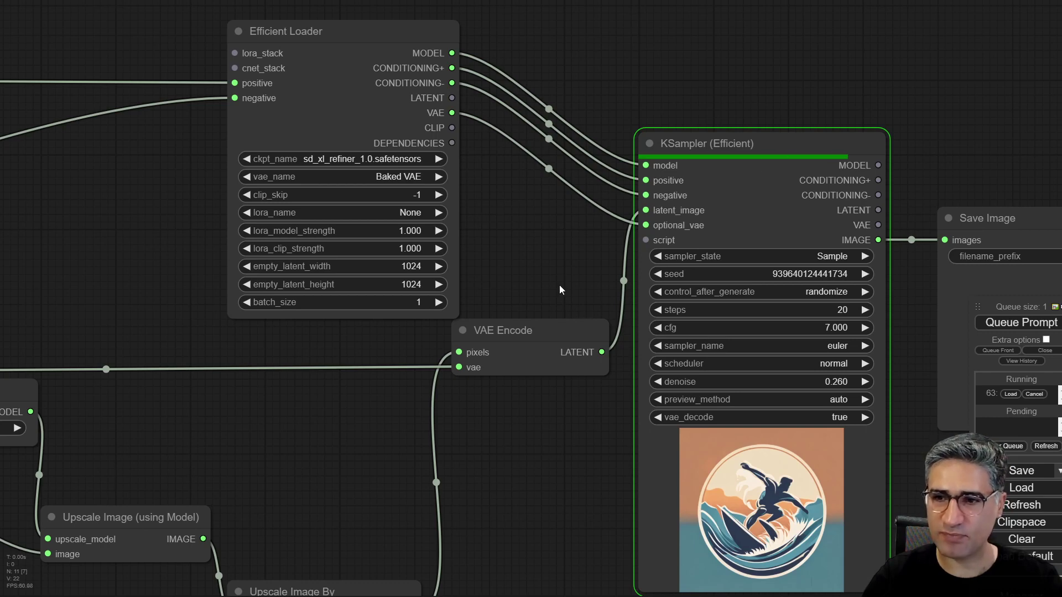
drag(529, 272, 251, 206)
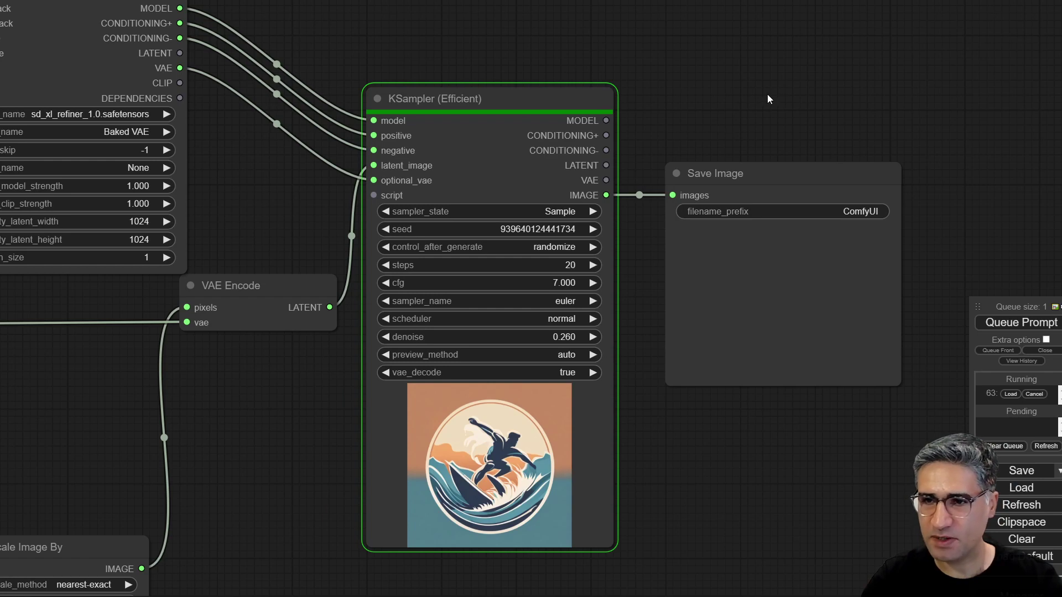
drag(789, 107, 479, 32)
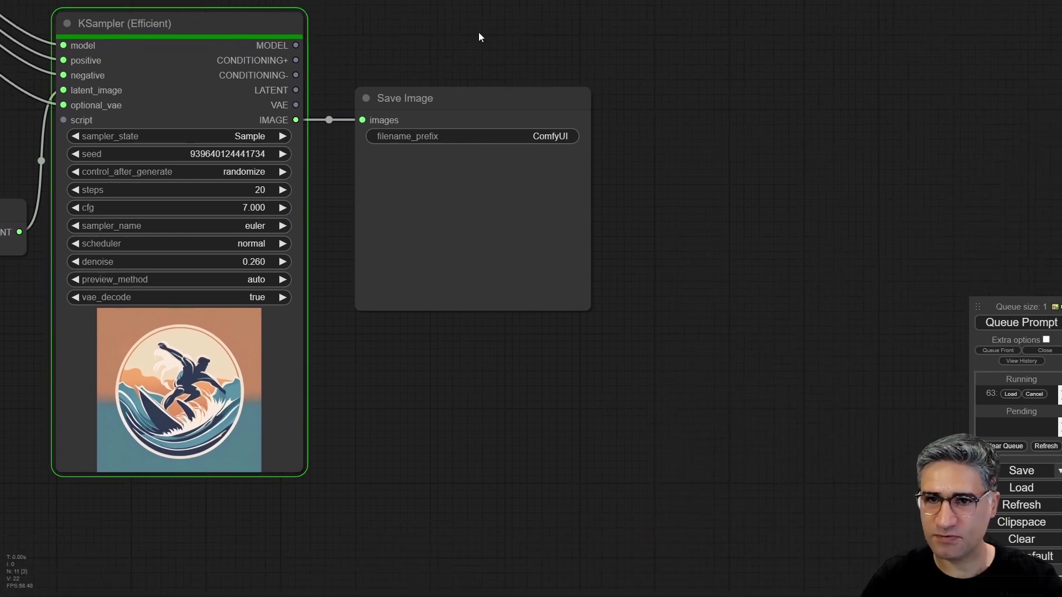
drag(588, 308, 723, 475)
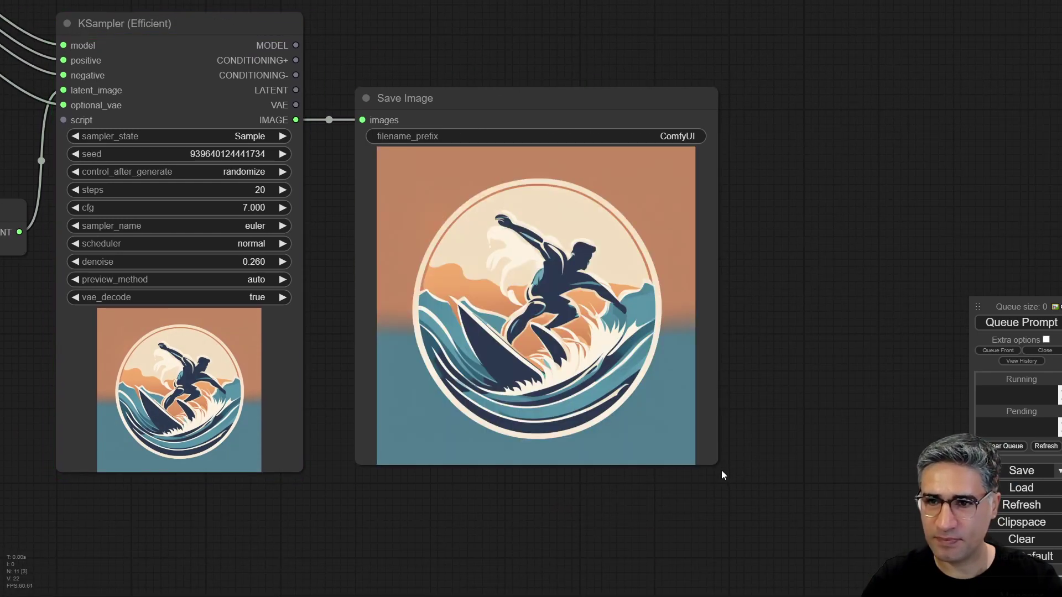
right_click(503, 277)
click(533, 279)
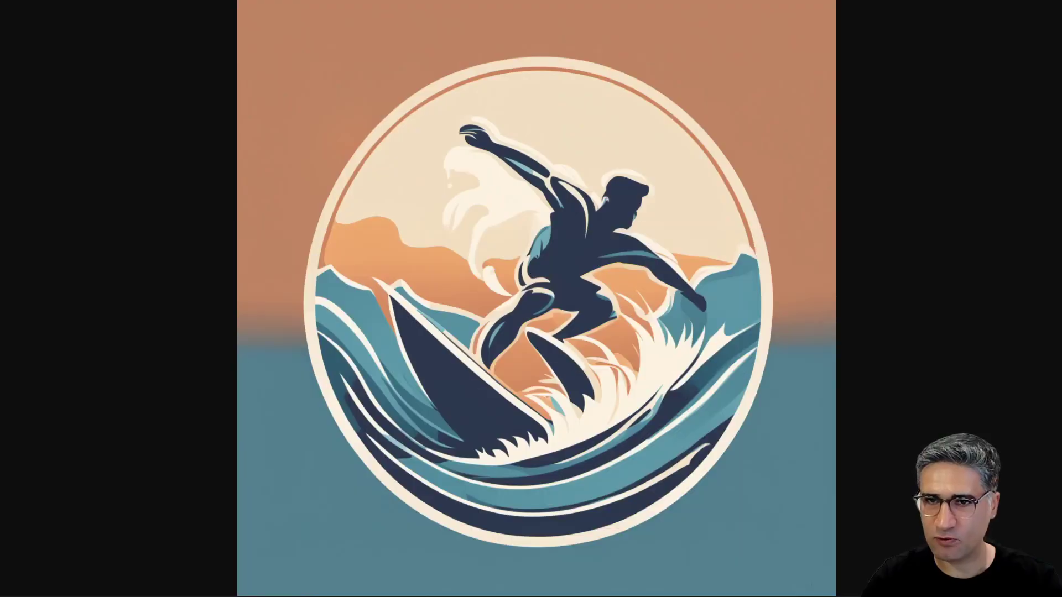
click(531, 312)
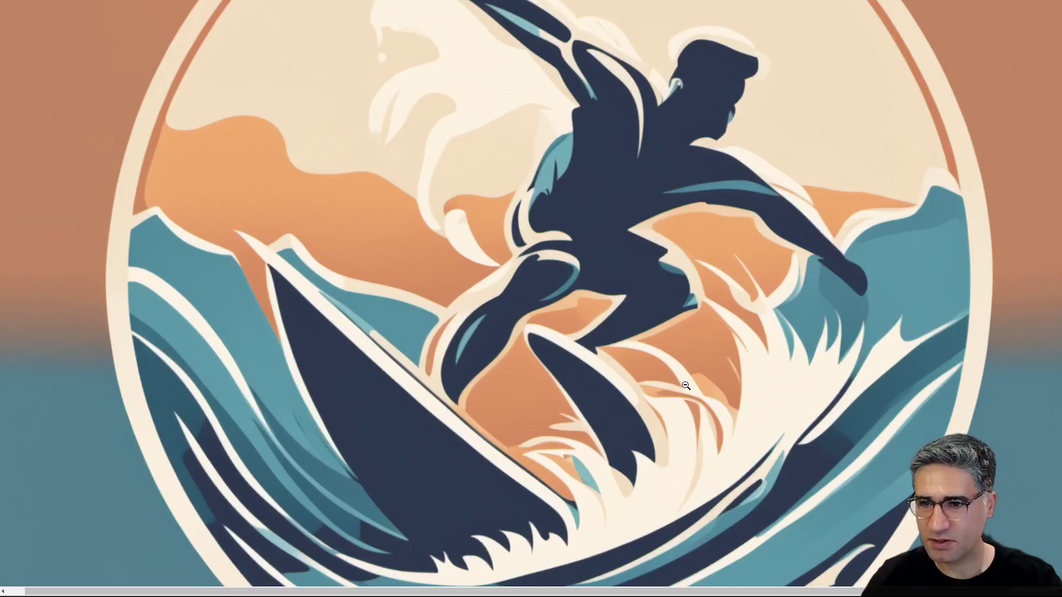
scroll(685, 386, up, 5)
scroll(687, 379, down, 6)
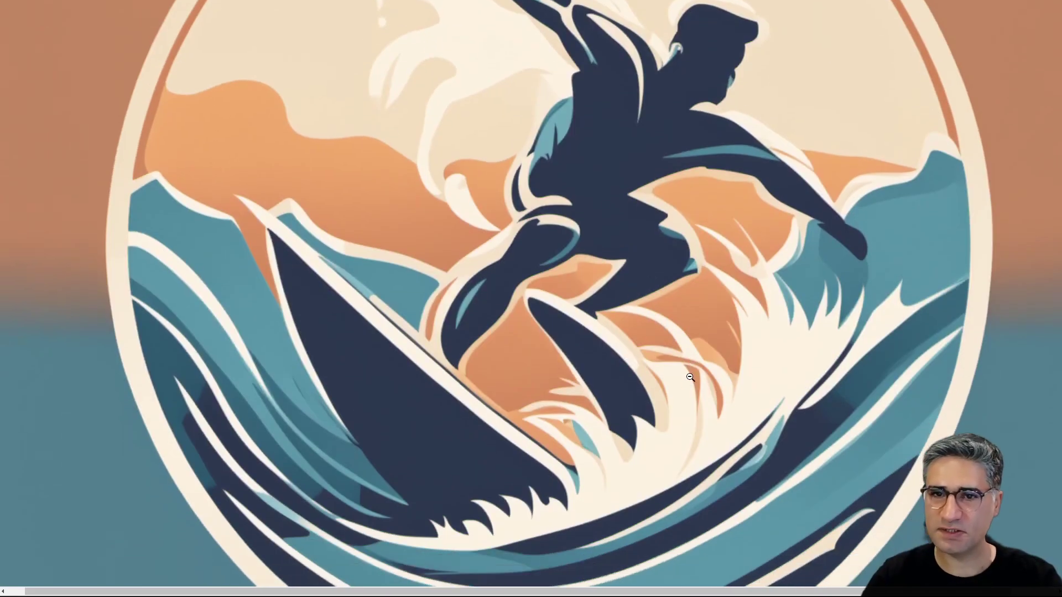
scroll(681, 352, down, 1)
scroll(682, 353, up, 1)
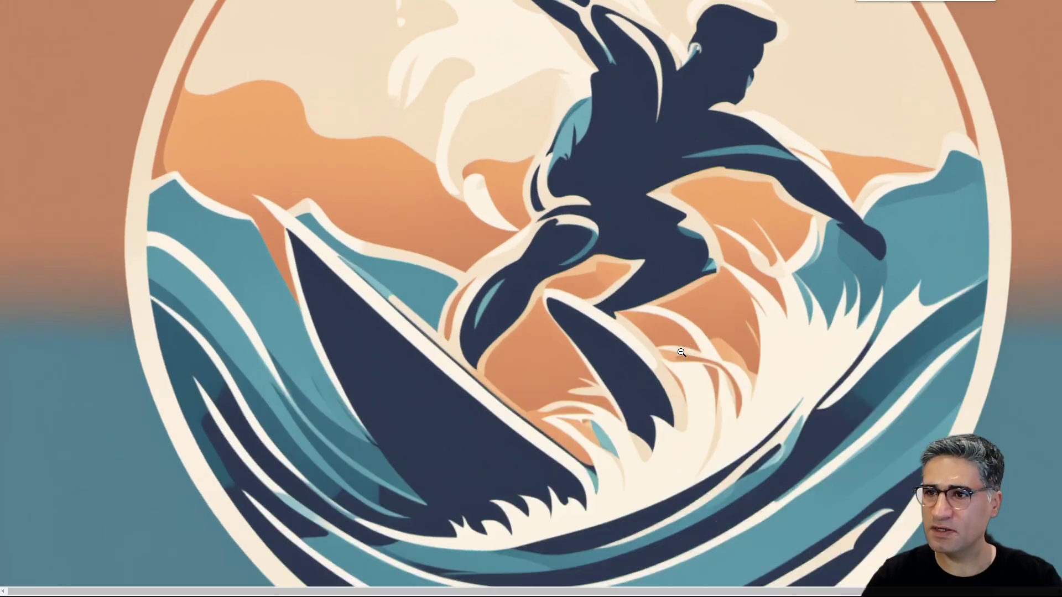
scroll(681, 353, down, 4)
scroll(695, 363, up, 10)
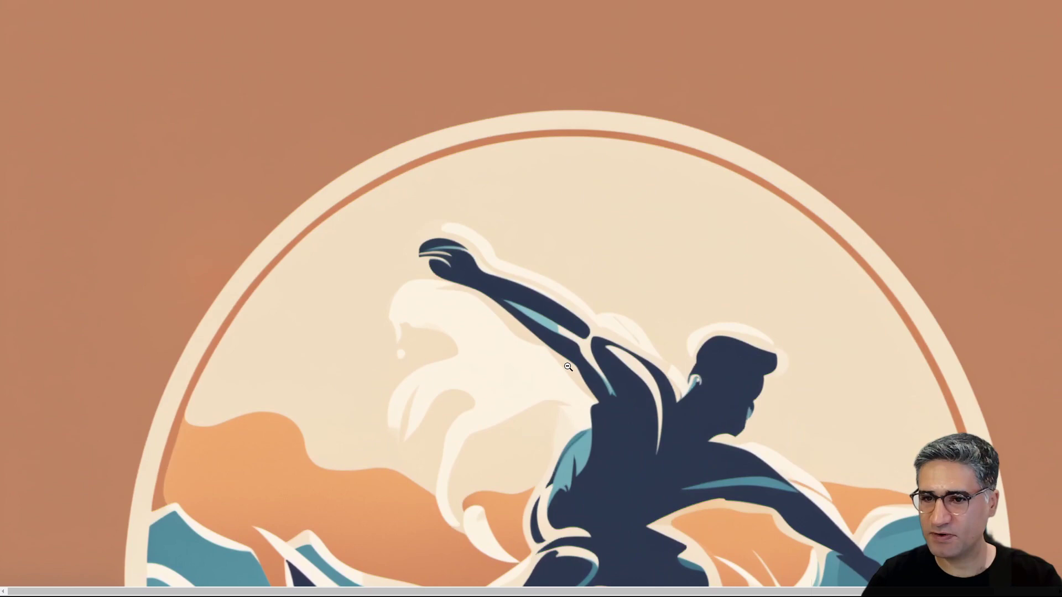
click(568, 367)
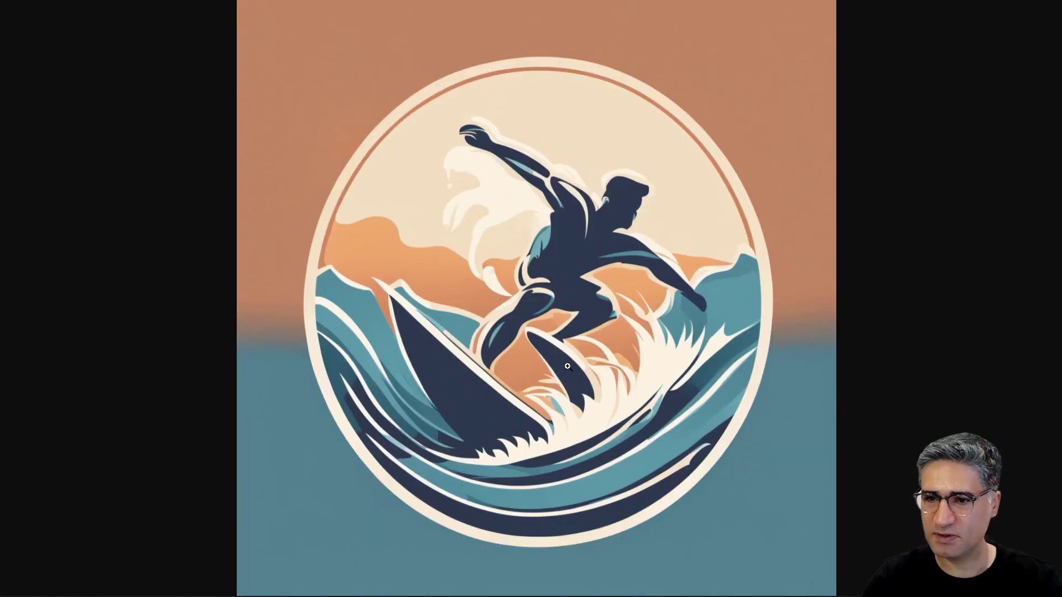
key(ctrl+w)
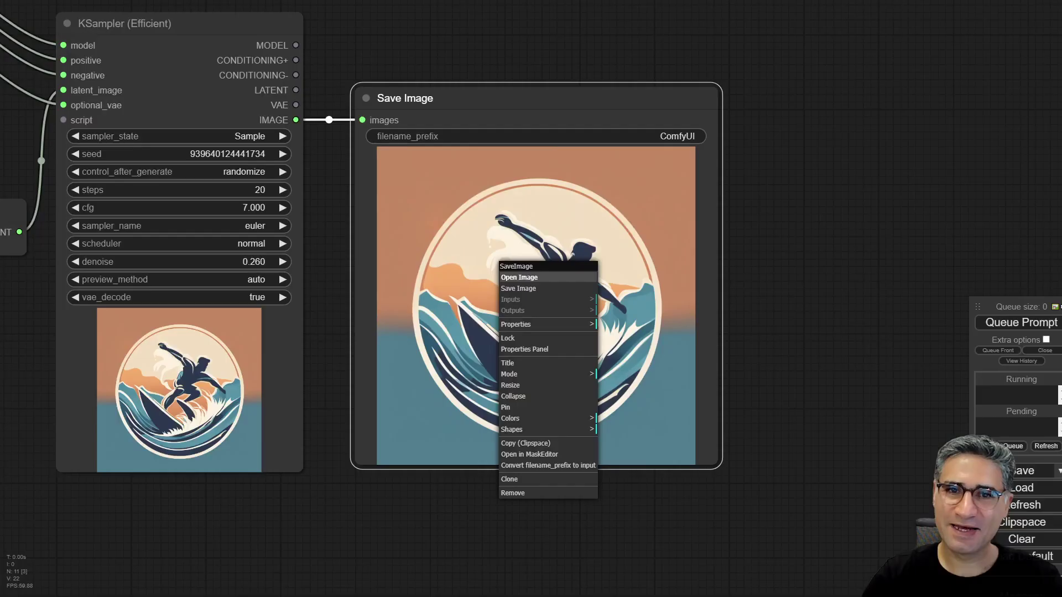
click(236, 500)
drag(237, 500, 789, 391)
scroll(383, 466, down, 3)
drag(710, 464, 574, 407)
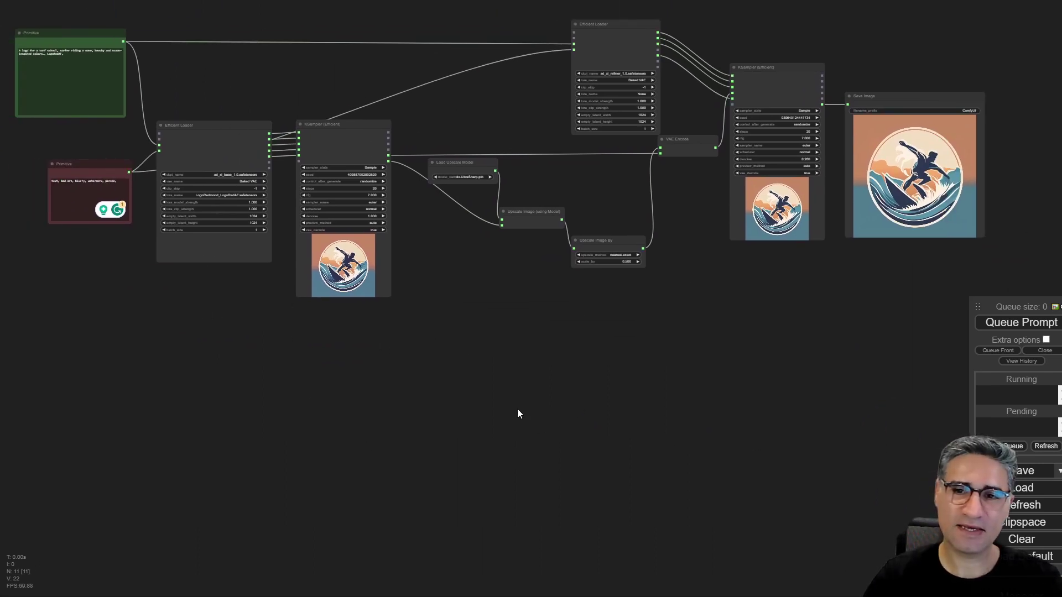
- Add a KSampler (Efficient) node from Efficiency Nodes > Sampling into empty canvas below the workflow
drag(216, 352, 273, 336)
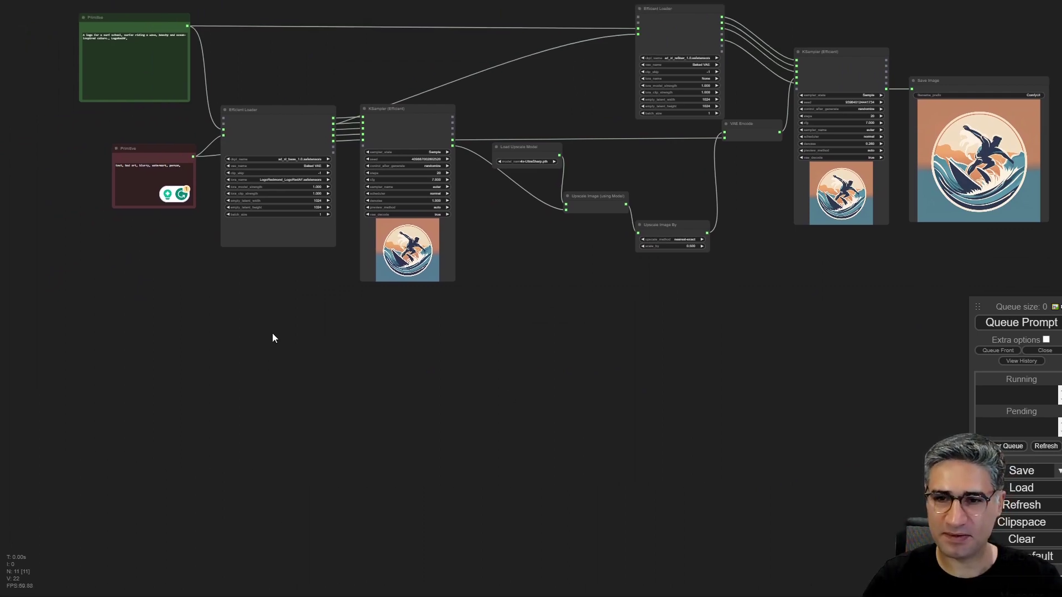
scroll(262, 310, up, 5)
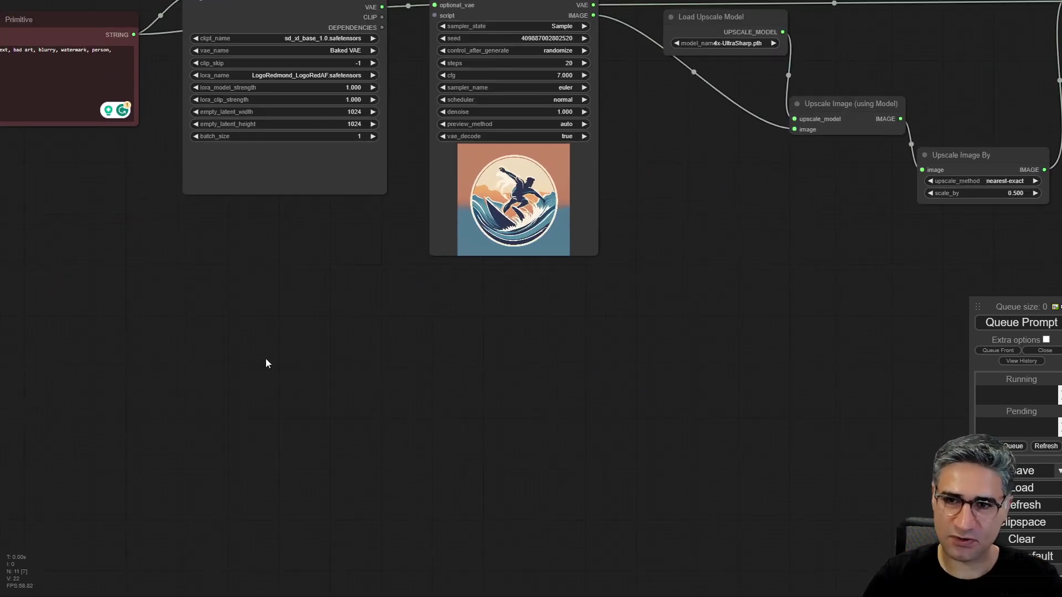
drag(258, 353, 256, 386)
right_click(220, 383)
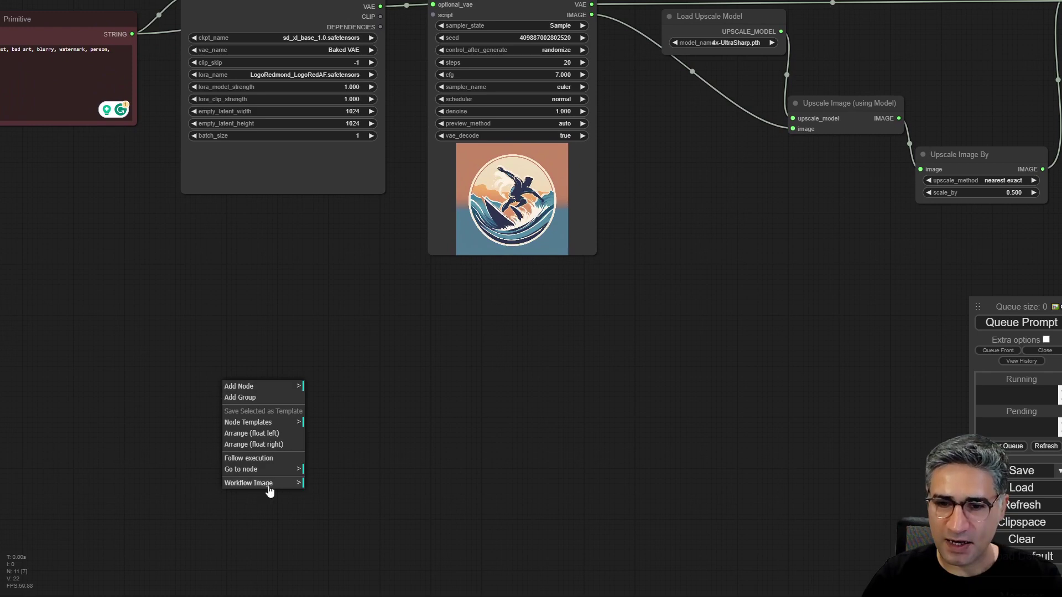
right_click(223, 401)
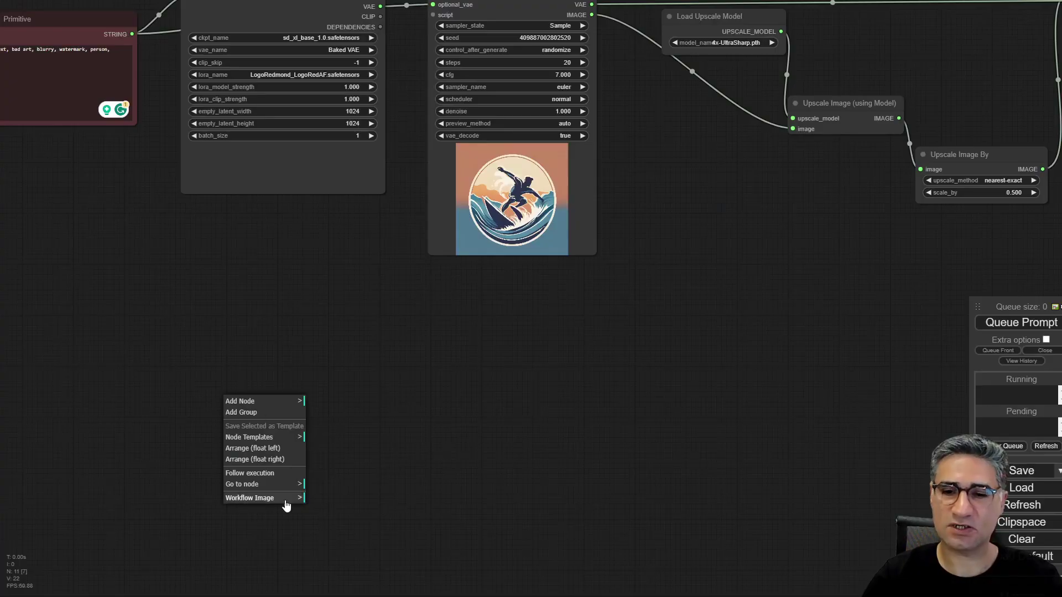
right_click(181, 441)
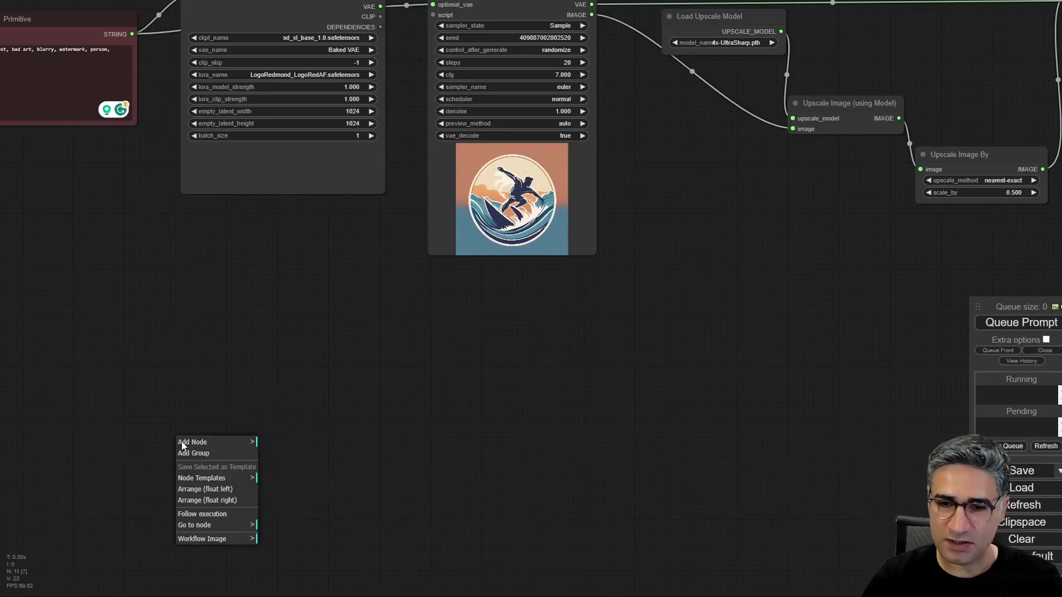
click(221, 442)
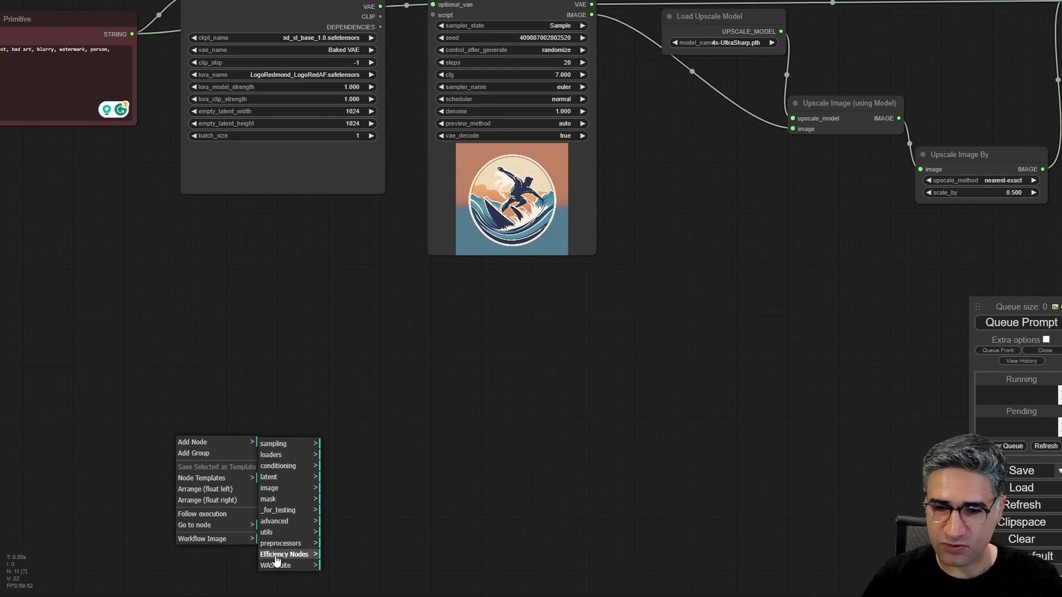
click(281, 556)
click(343, 444)
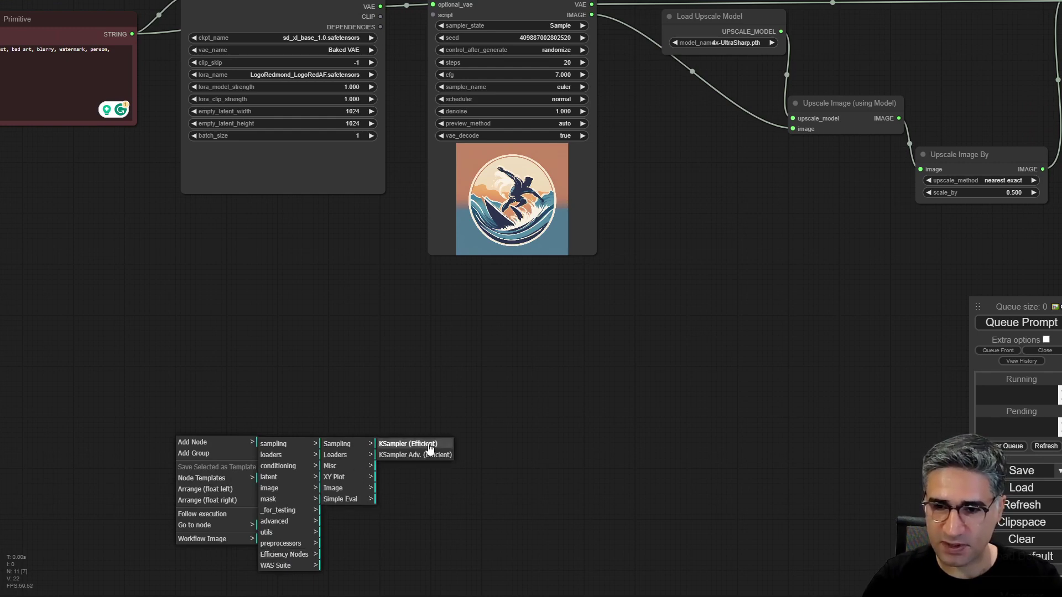
click(391, 445)
drag(313, 450, 590, 396)
- Add an Efficient Loader node and position it left of the new sampler
right_click(248, 392)
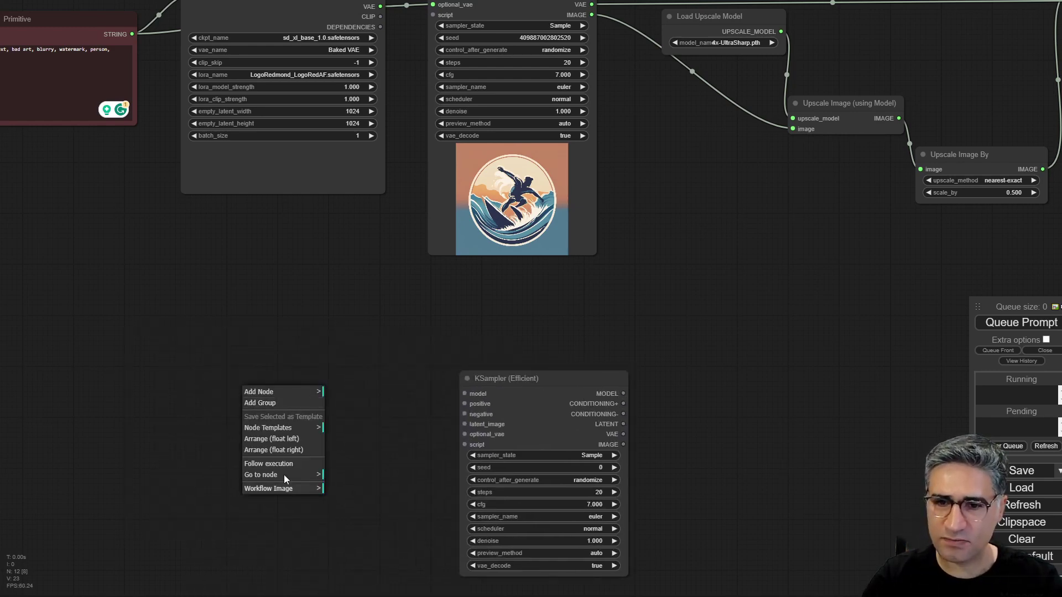
click(265, 392)
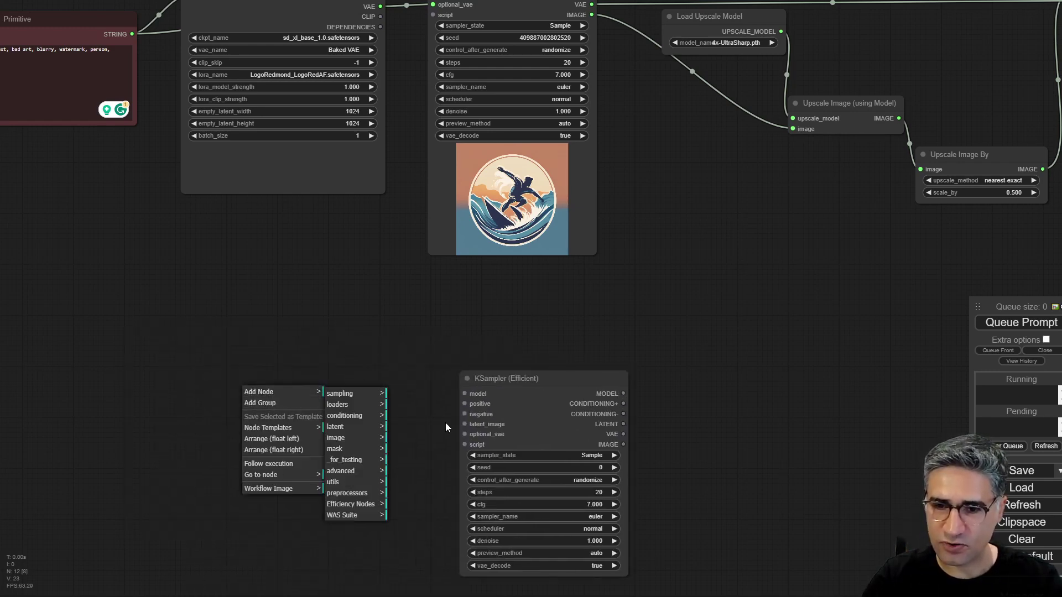
click(355, 505)
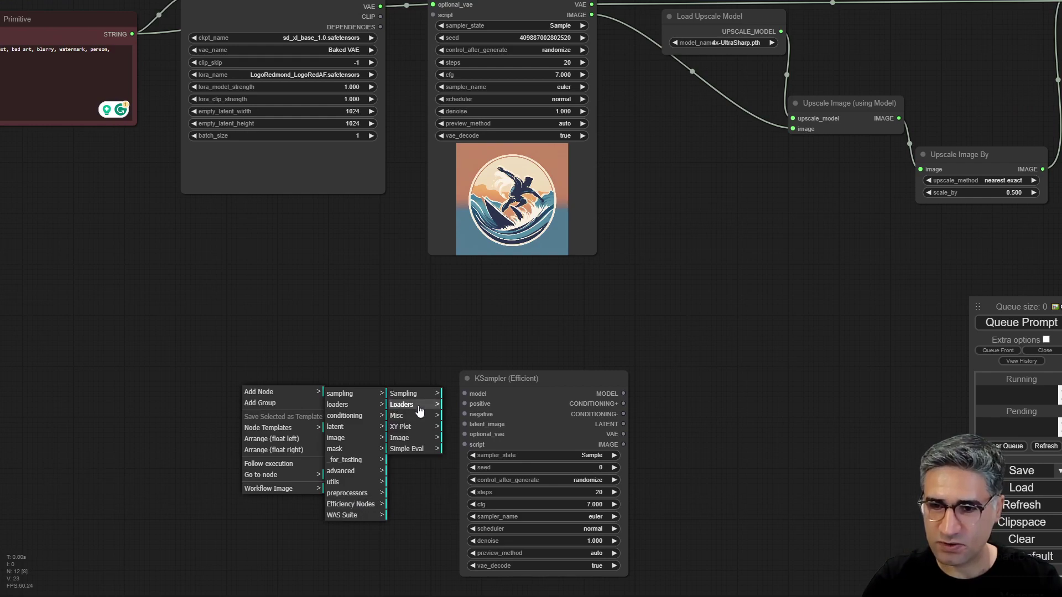
click(419, 410)
click(469, 394)
drag(257, 335, 213, 132)
drag(351, 164, 294, 157)
scroll(311, 236, up, 6)
drag(414, 292, 591, 277)
drag(308, 93, 271, 88)
drag(537, 246, 579, 234)
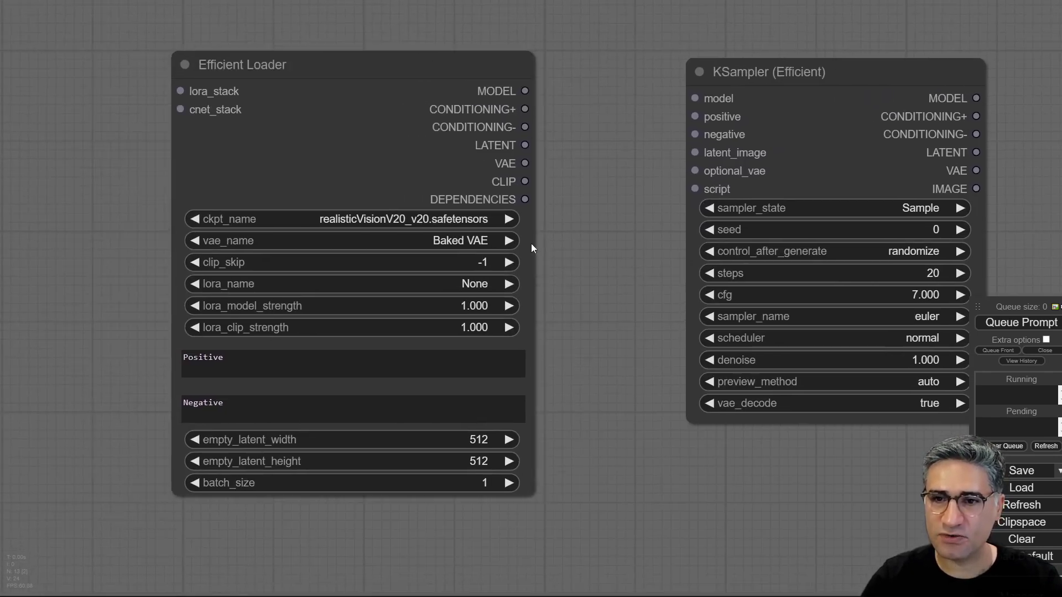
- Set the loader to sd_xl_base_1.0, Baked VAE, and the LogoRedmond_LogoRedAF LoRA
click(379, 219)
click(365, 270)
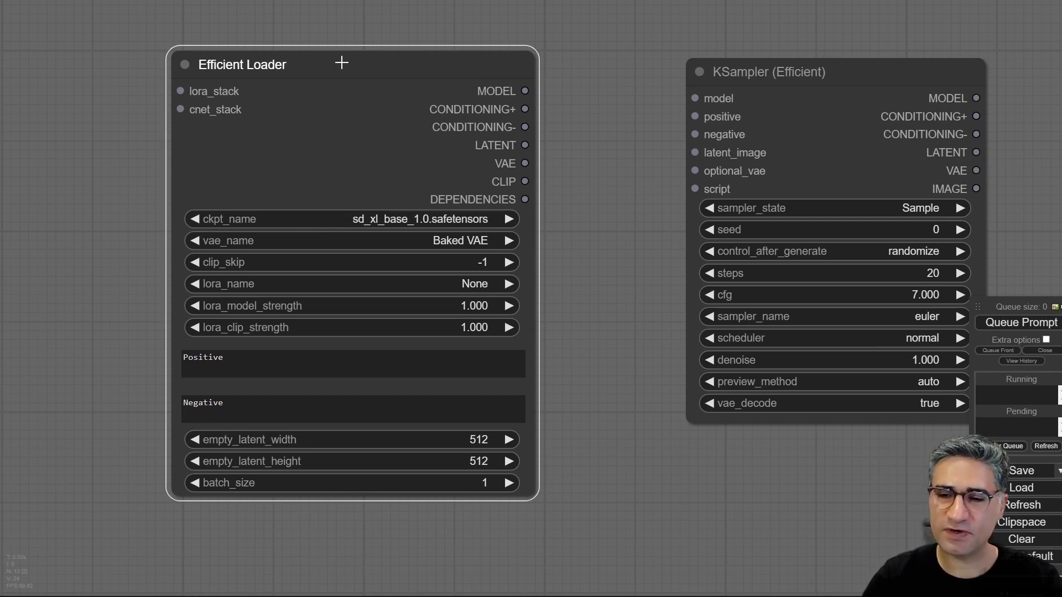
scroll(376, 216, up, 7)
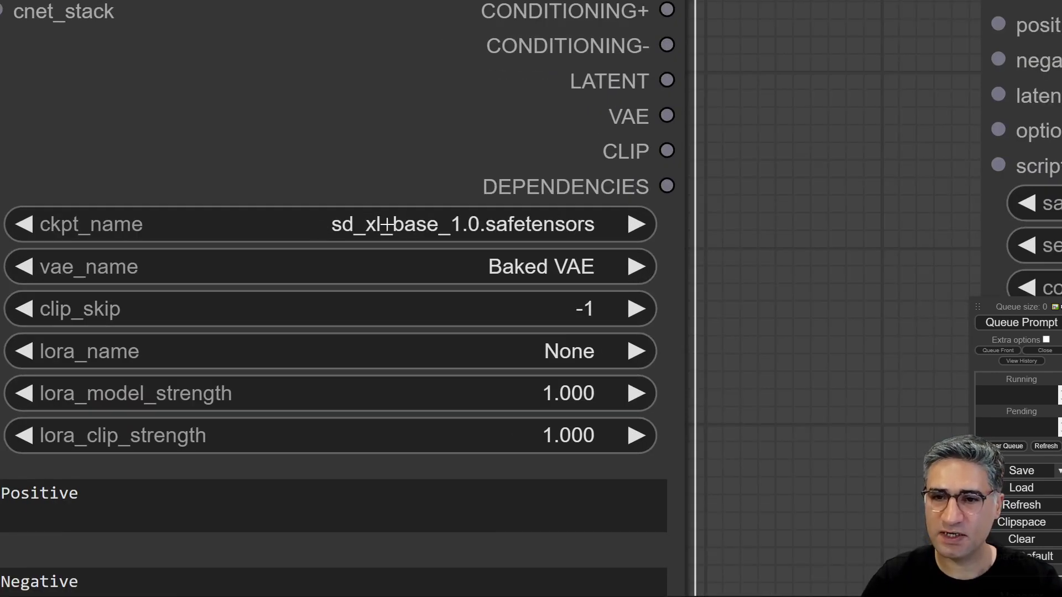
scroll(459, 224, down, 5)
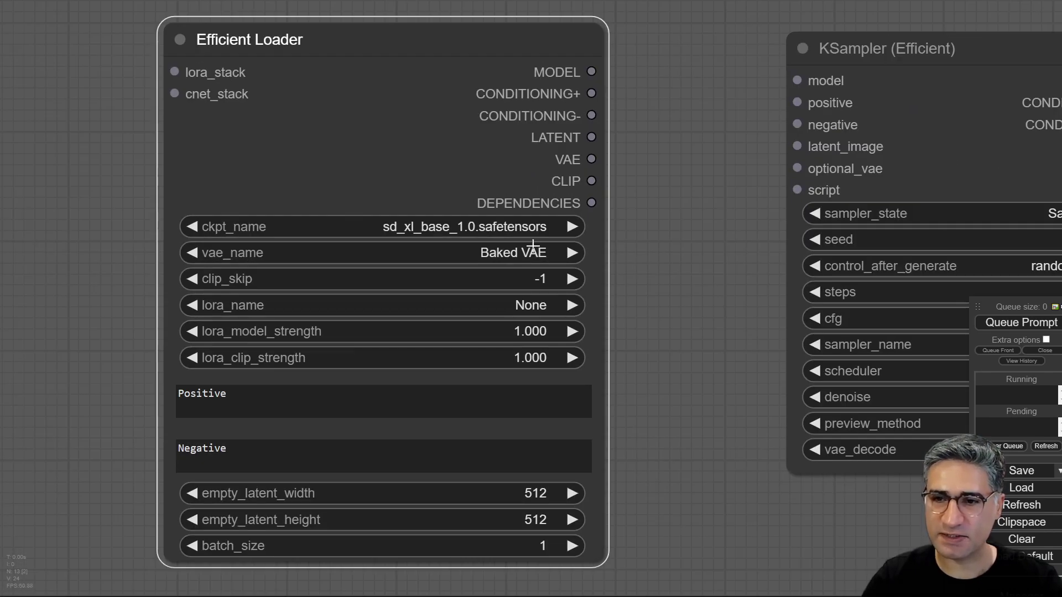
click(274, 252)
click(279, 217)
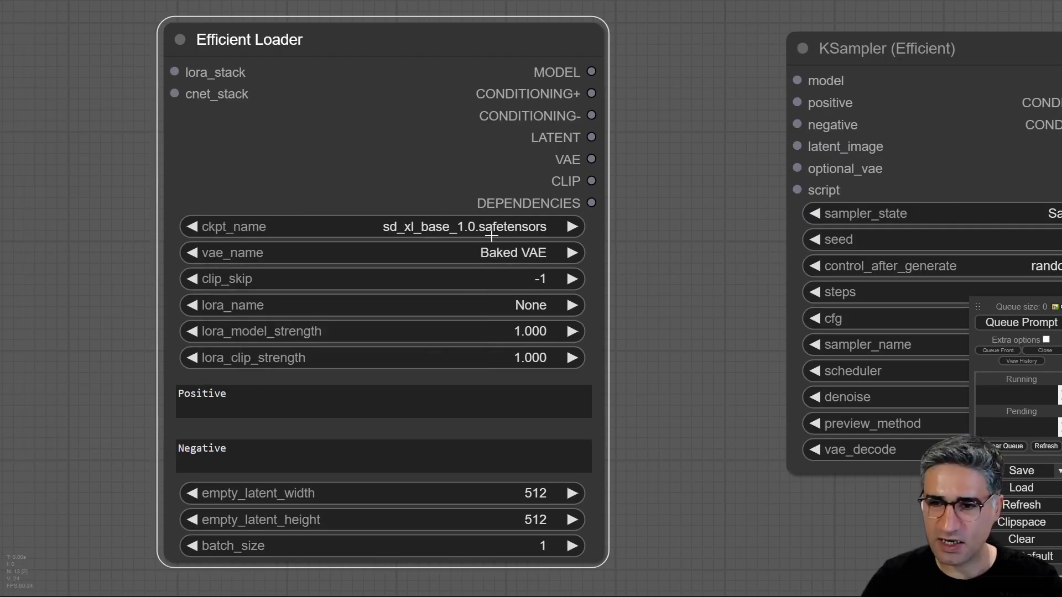
click(269, 308)
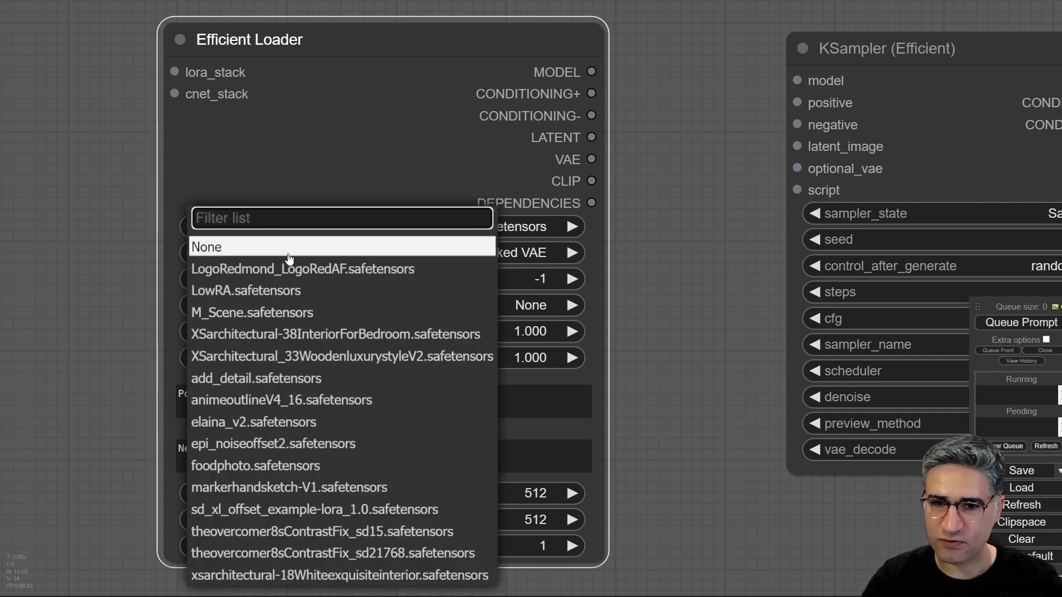
click(258, 269)
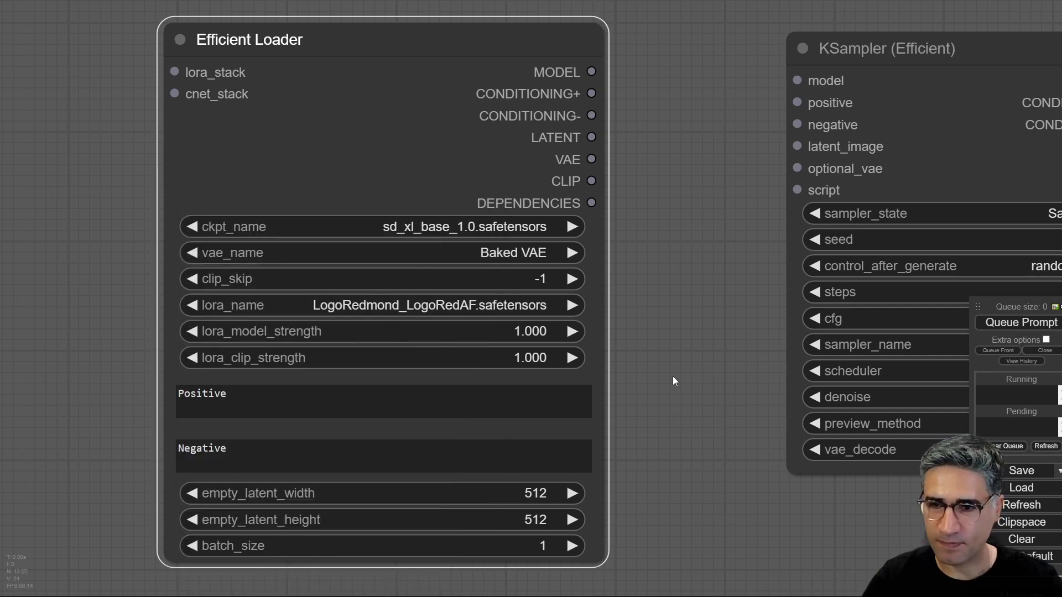
scroll(661, 457, down, 3)
- Select the loader's prompt texts and replace the positive prompt with placeholder 'dfsfsdf'
drag(210, 327, 222, 398)
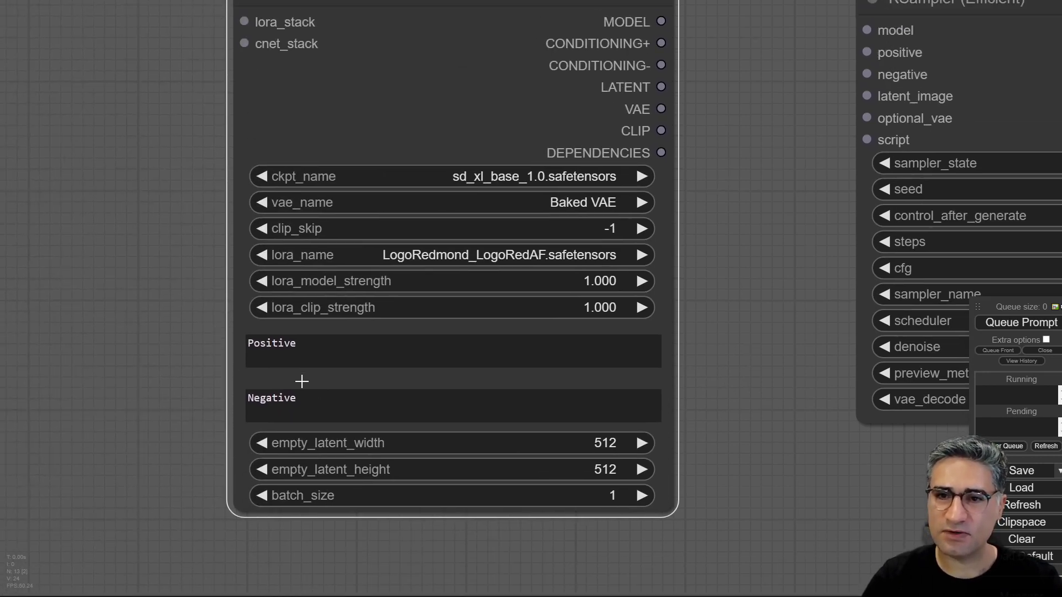
click(304, 349)
key(ctrl+a)
double_click(325, 398)
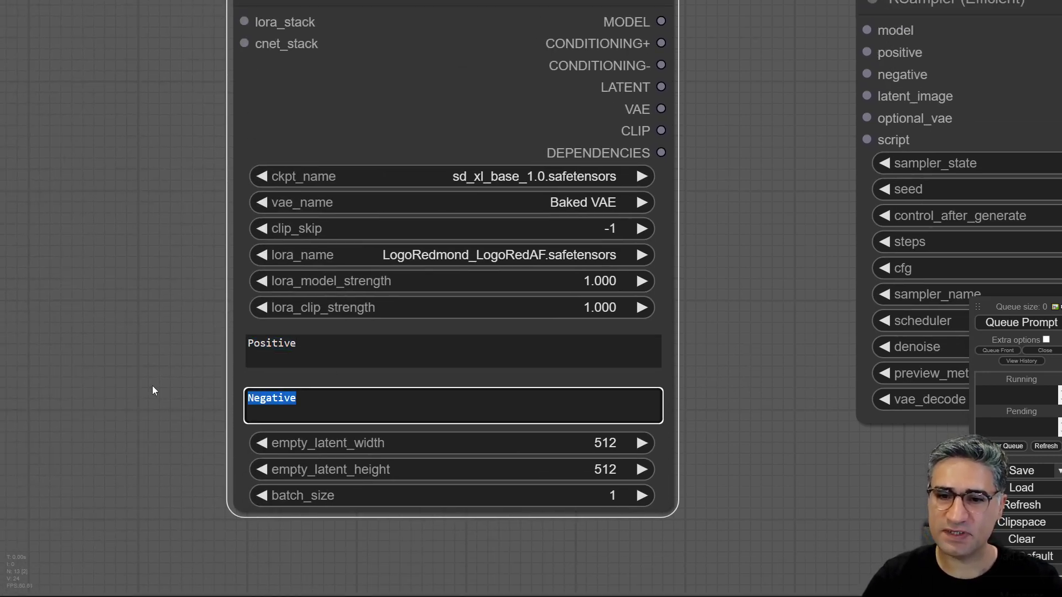
drag(152, 387, 204, 436)
click(366, 383)
key(ctrl+a)
text(dfsfsdf)
scroll(204, 433, down, 3)
scroll(210, 415, down, 3)
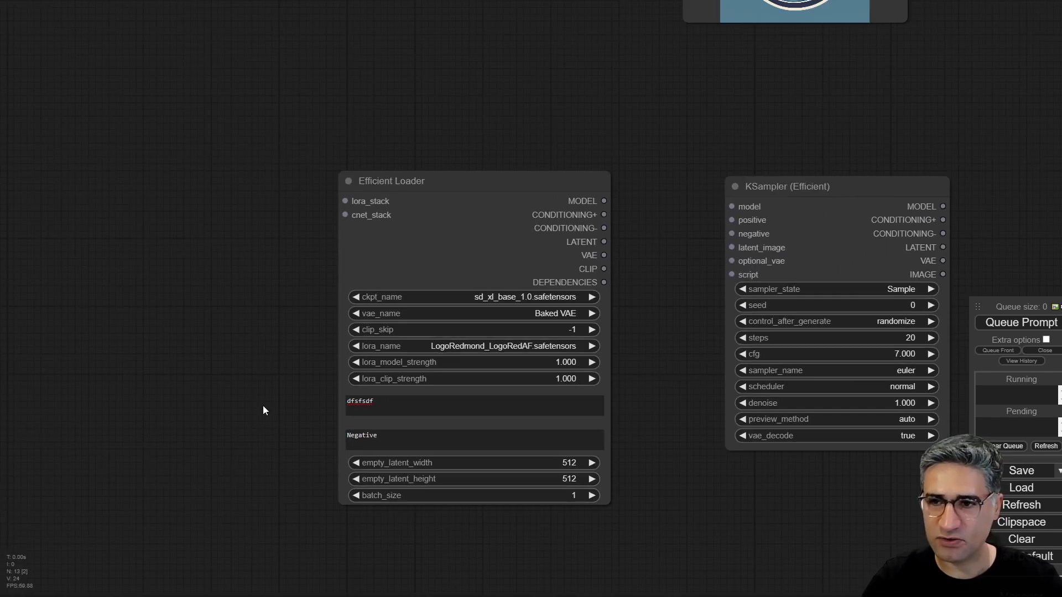
- Convert the Efficient Loader's positive and negative prompts into connectable inputs
click(362, 200)
right_click(361, 202)
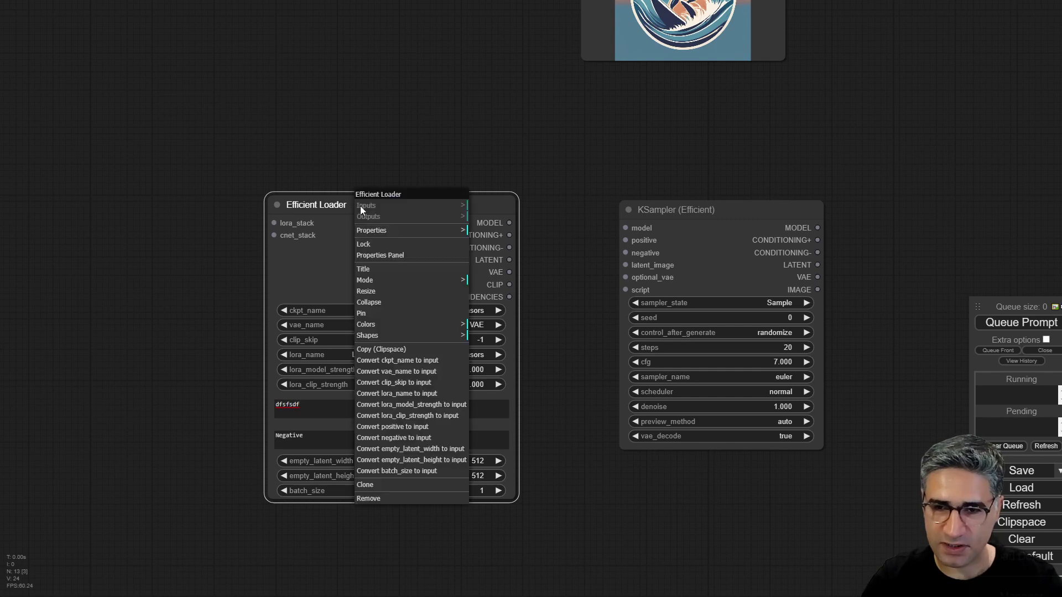
click(399, 427)
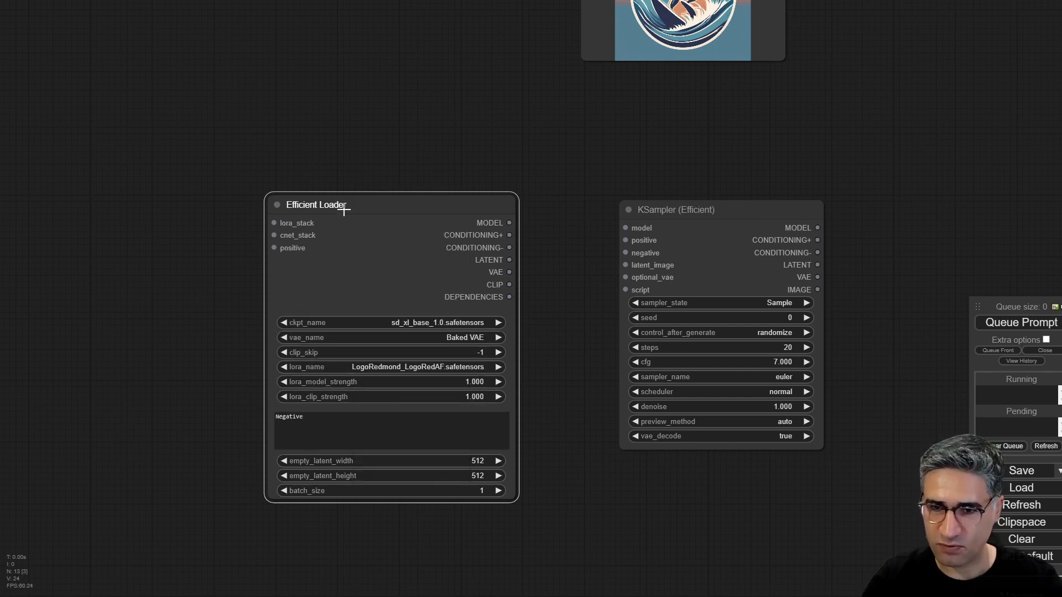
right_click(341, 206)
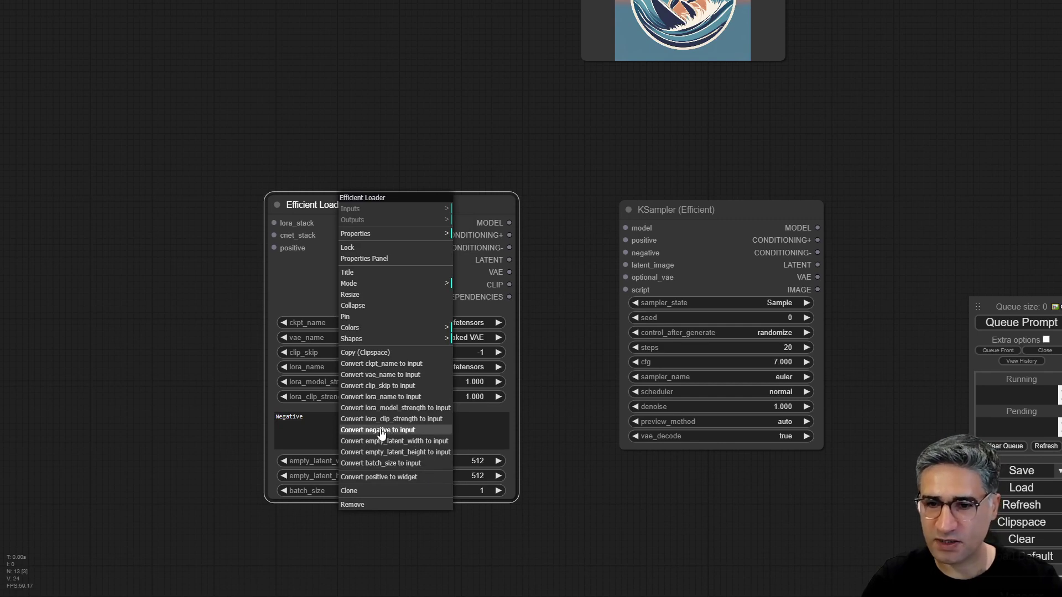
click(412, 430)
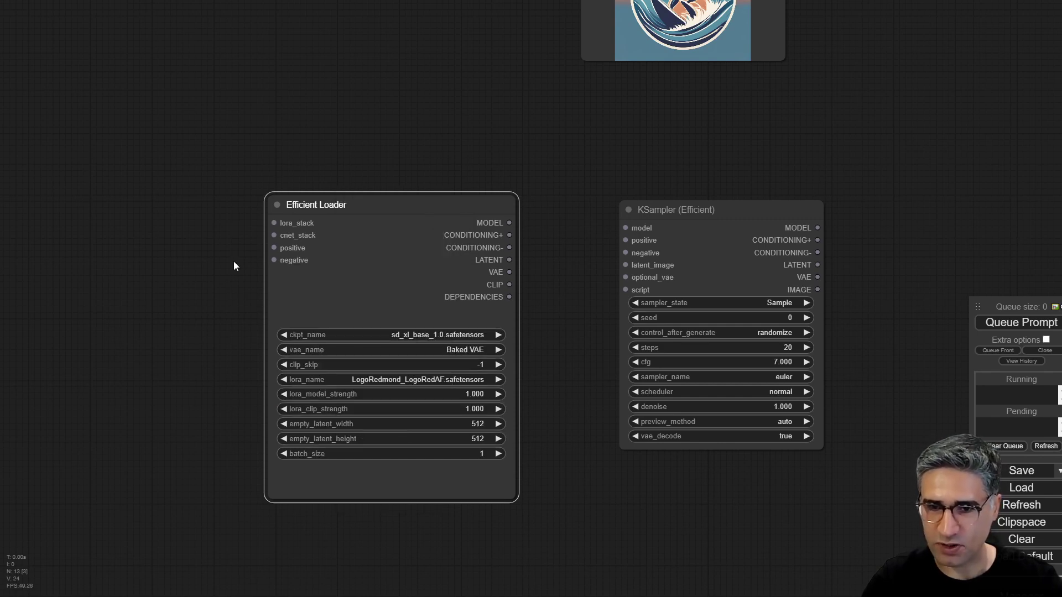
scroll(234, 262, up, 6)
drag(207, 438, 223, 202)
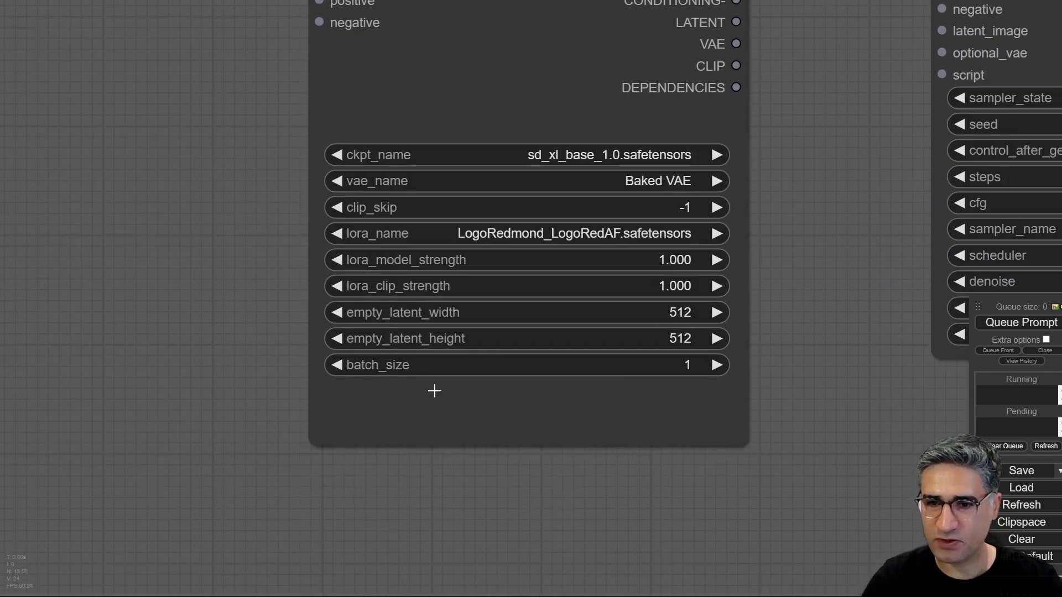
drag(157, 293, 170, 524)
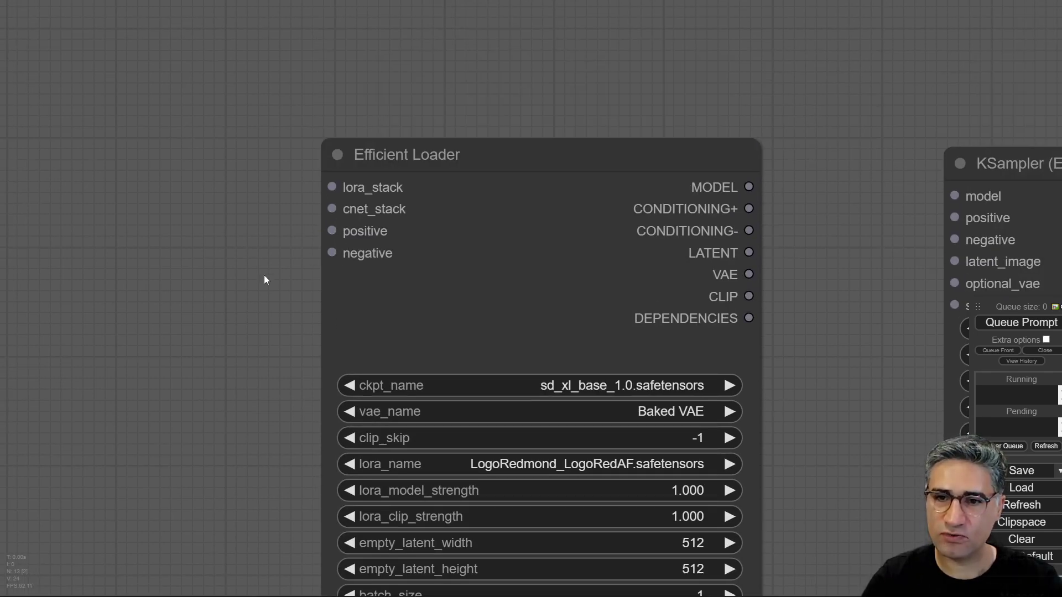
drag(264, 280, 358, 237)
- Add two Primitive nodes and connect them to the loader's positive and negative inputs
right_click(320, 224)
click(320, 226)
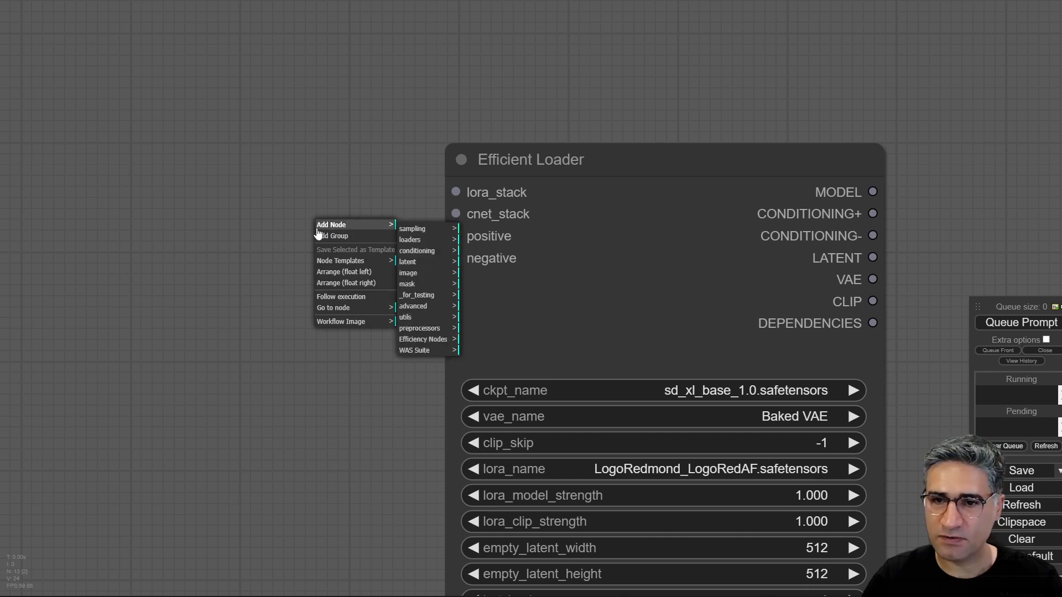
click(424, 318)
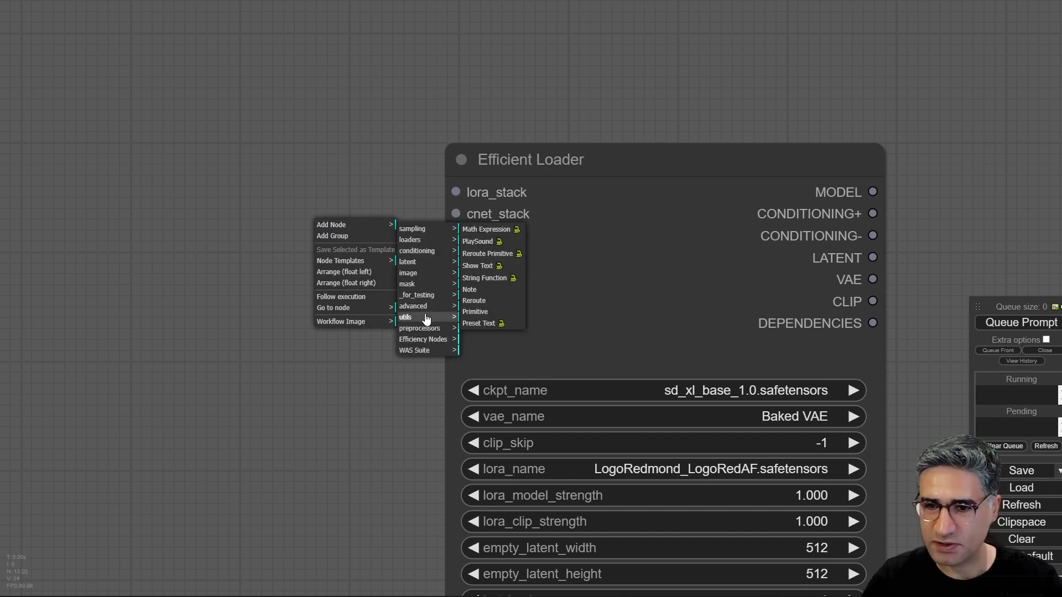
click(476, 312)
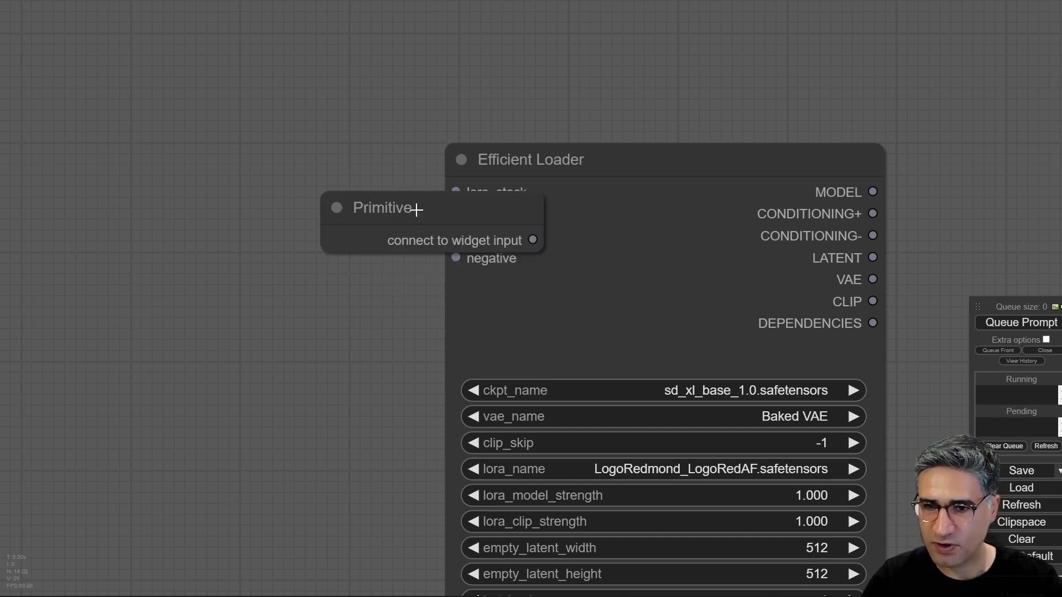
drag(416, 209, 213, 275)
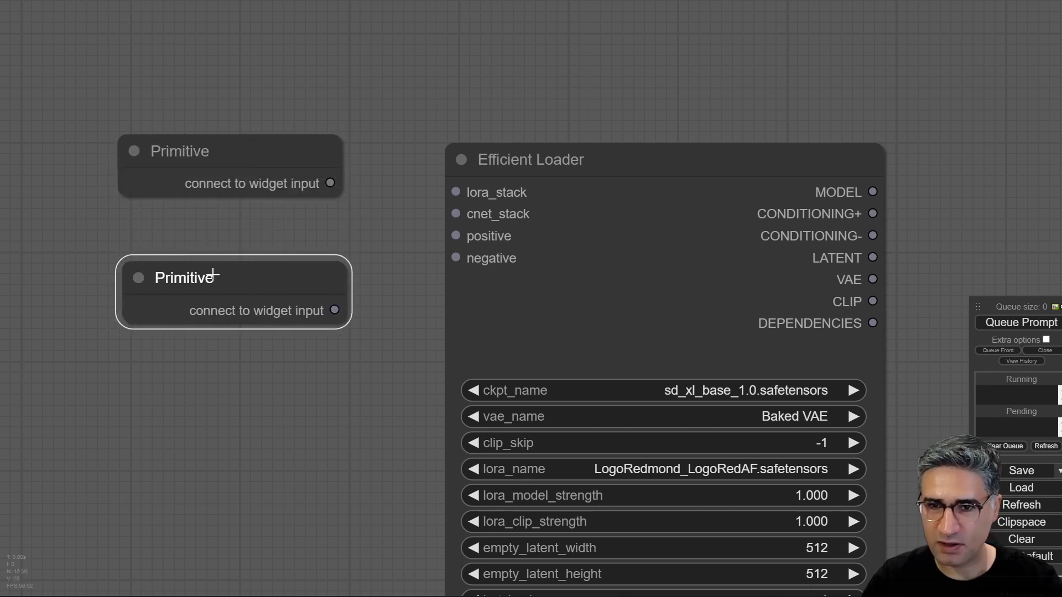
drag(334, 182, 456, 237)
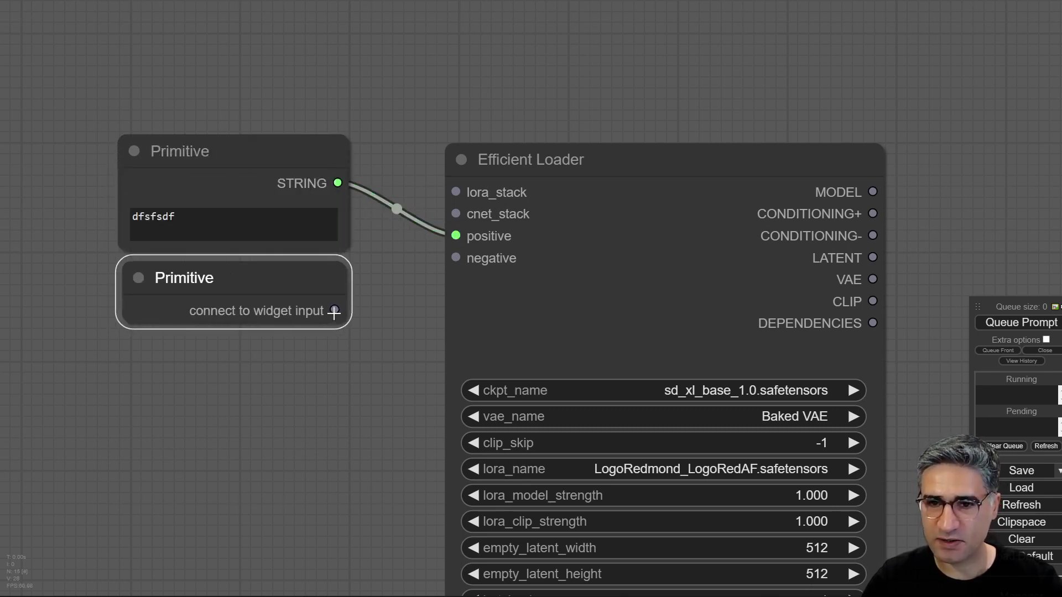
drag(334, 313, 456, 258)
- Arrange the two Primitives, colouring the positive one green and the negative one red
drag(268, 301, 249, 434)
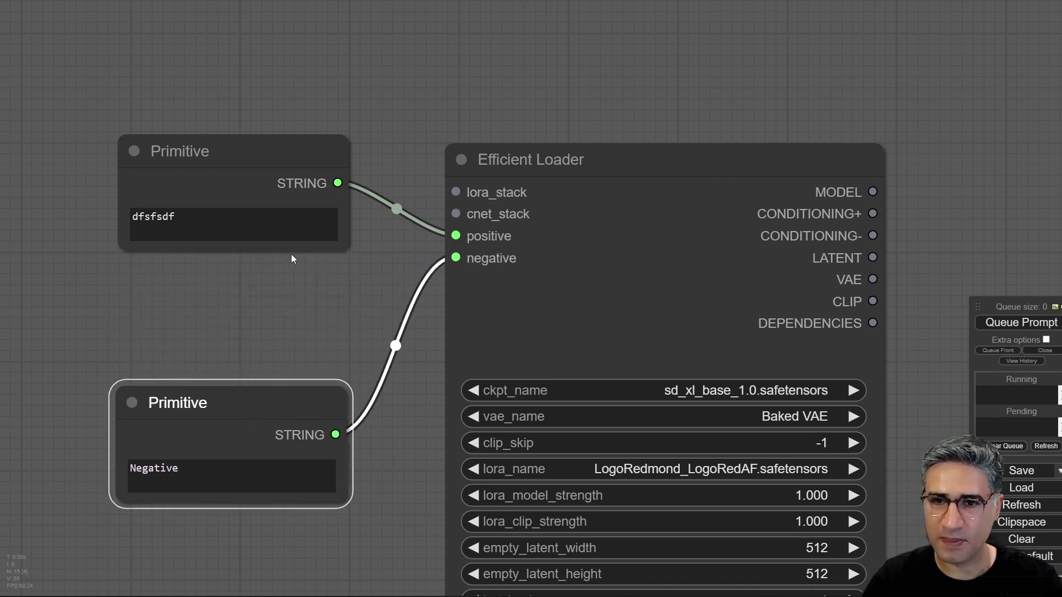
drag(282, 160, 256, 121)
right_click(251, 105)
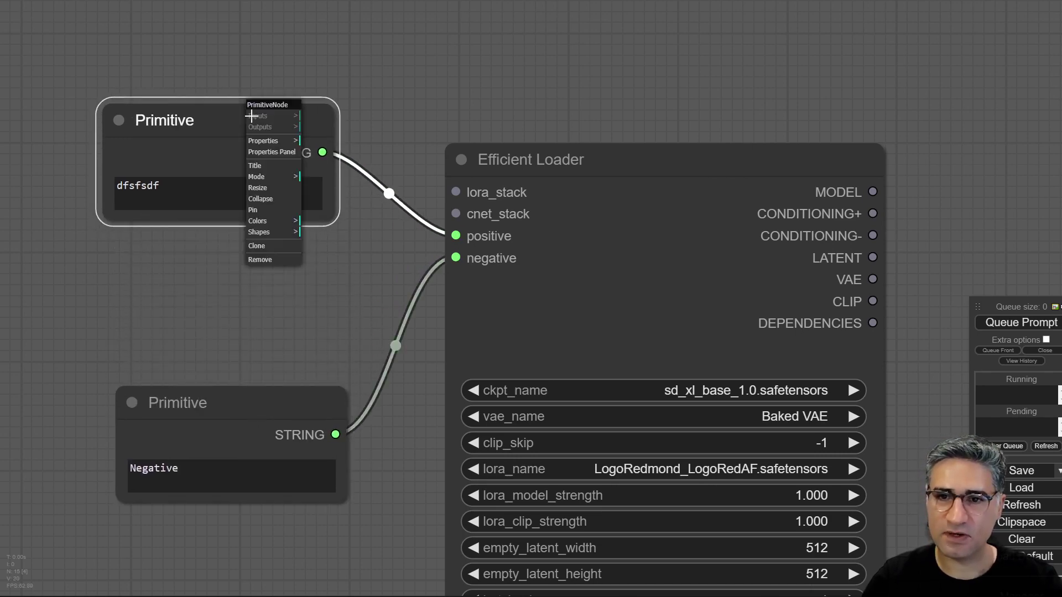
click(279, 222)
click(335, 258)
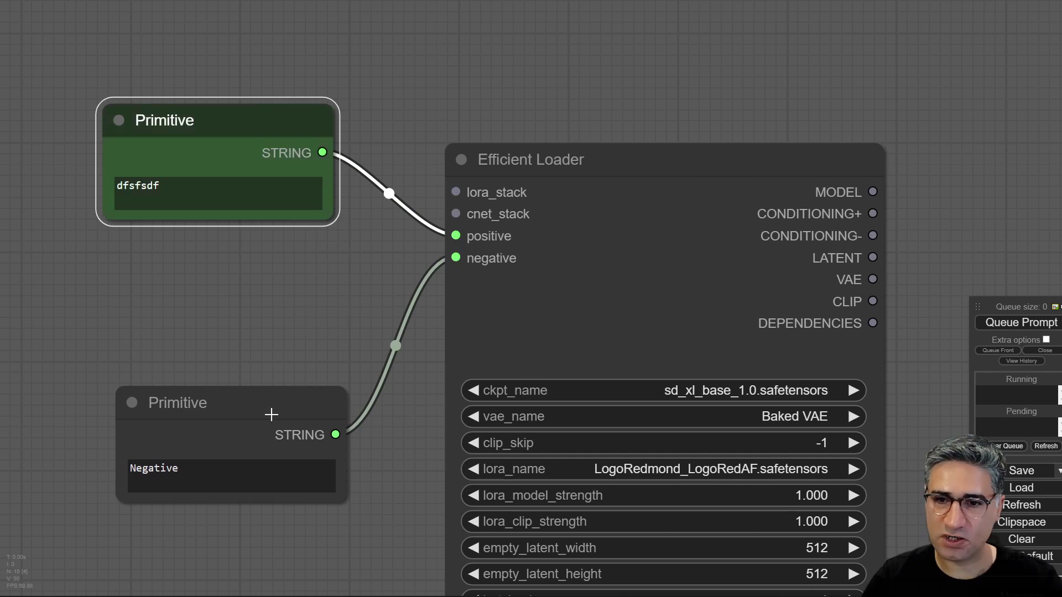
drag(271, 413, 263, 355)
right_click(263, 347)
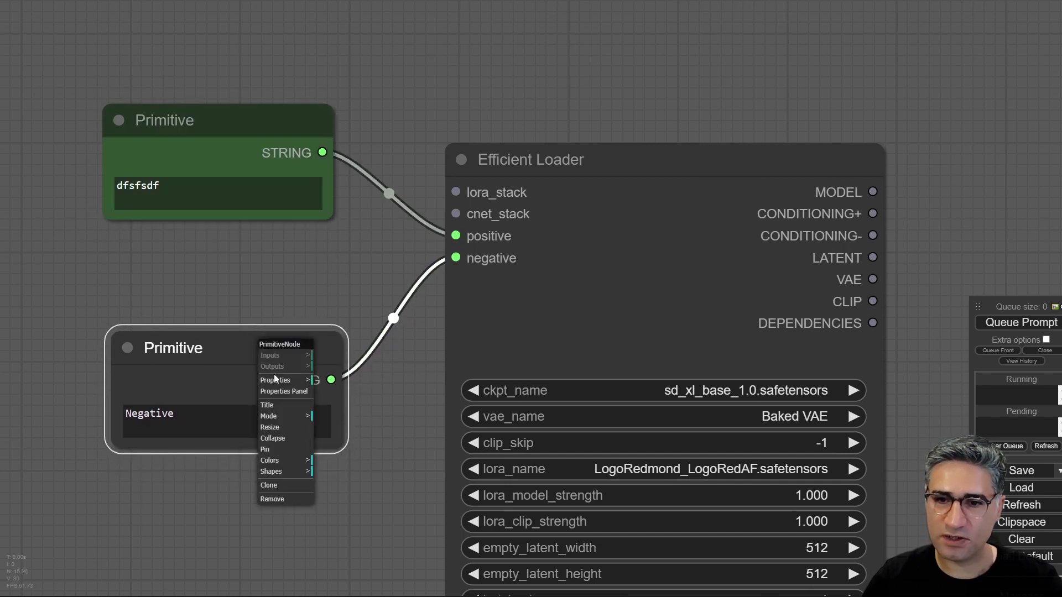
click(294, 462)
click(348, 469)
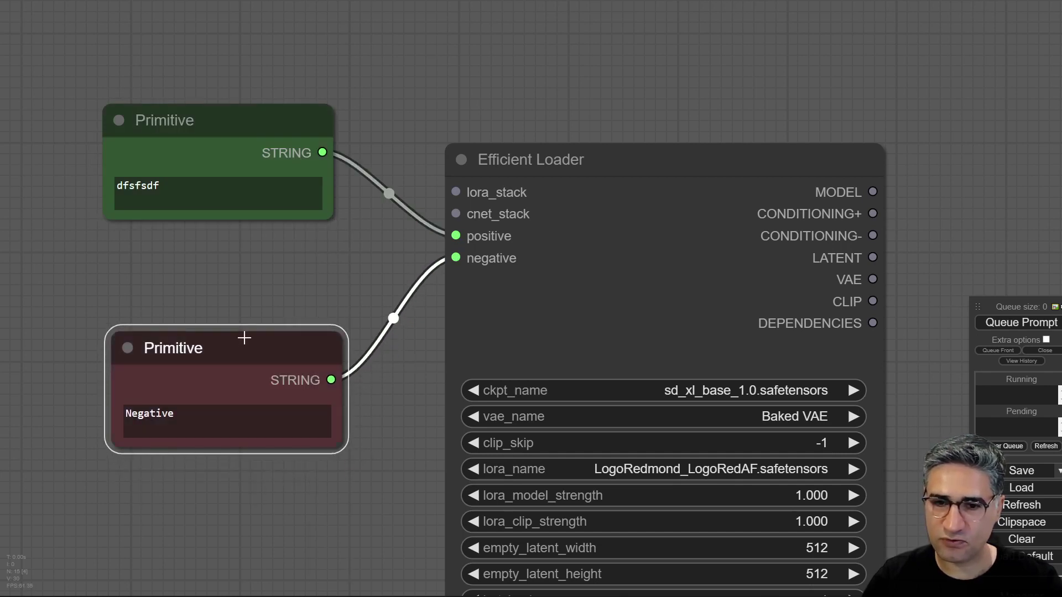
drag(245, 338, 241, 335)
- Reposition and enlarge the green positive and red negative prompt nodes
drag(314, 476, 365, 301)
scroll(321, 480, down, 6)
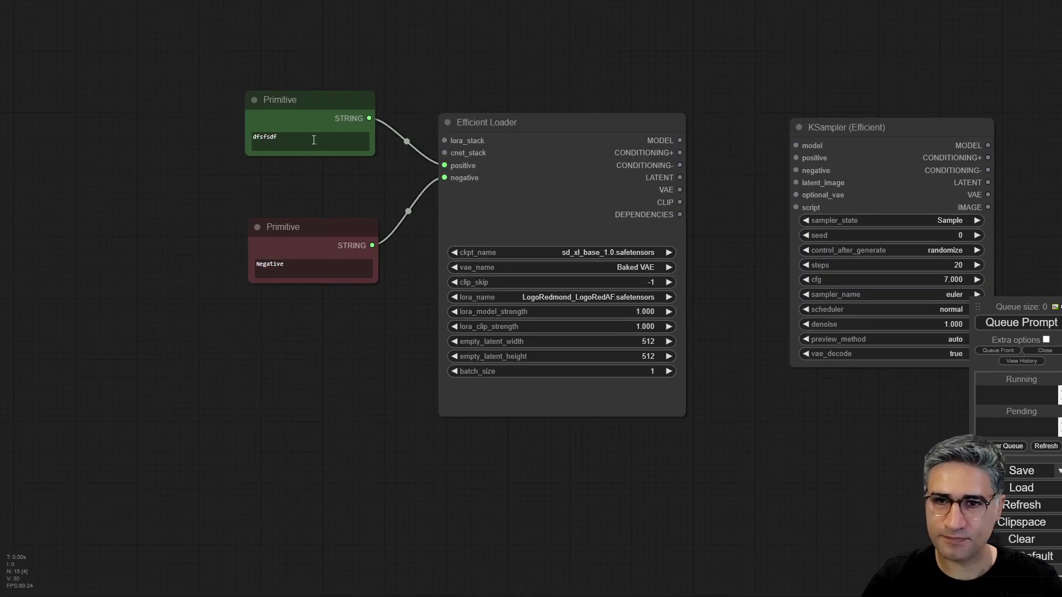
drag(320, 154, 232, 72)
drag(193, 197, 206, 188)
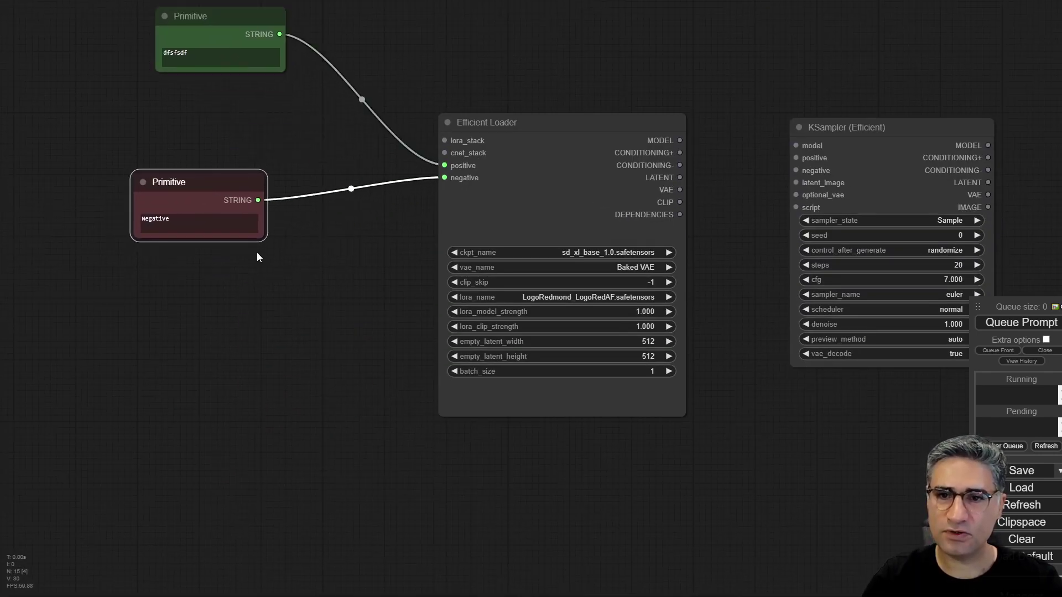
drag(259, 237, 344, 354)
drag(272, 144, 301, 241)
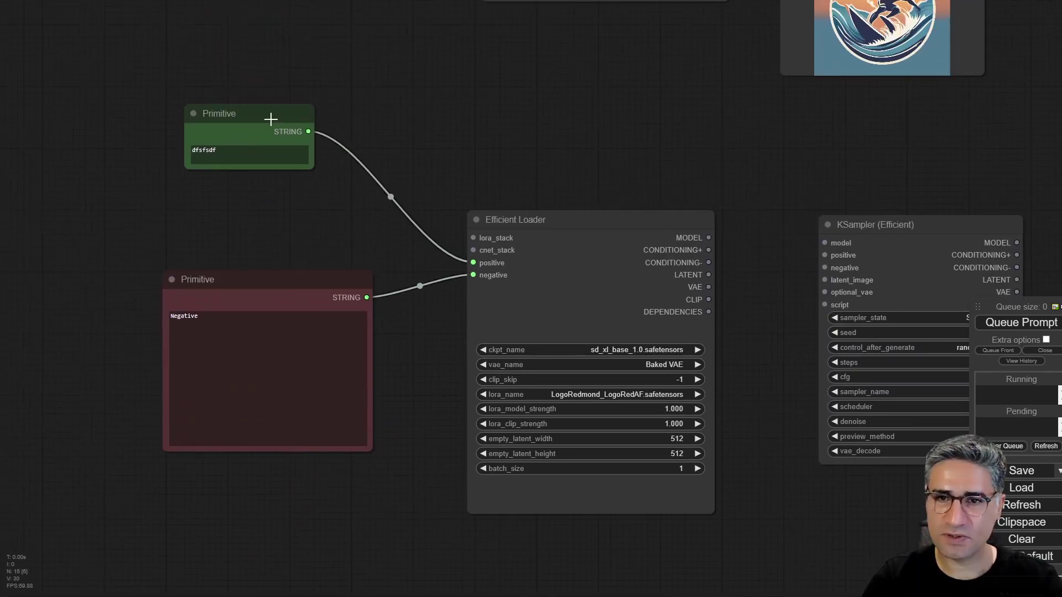
drag(270, 118, 253, 96)
drag(294, 146, 356, 231)
drag(446, 80, 152, 1)
scroll(480, 195, up, 5)
drag(467, 300, 574, 229)
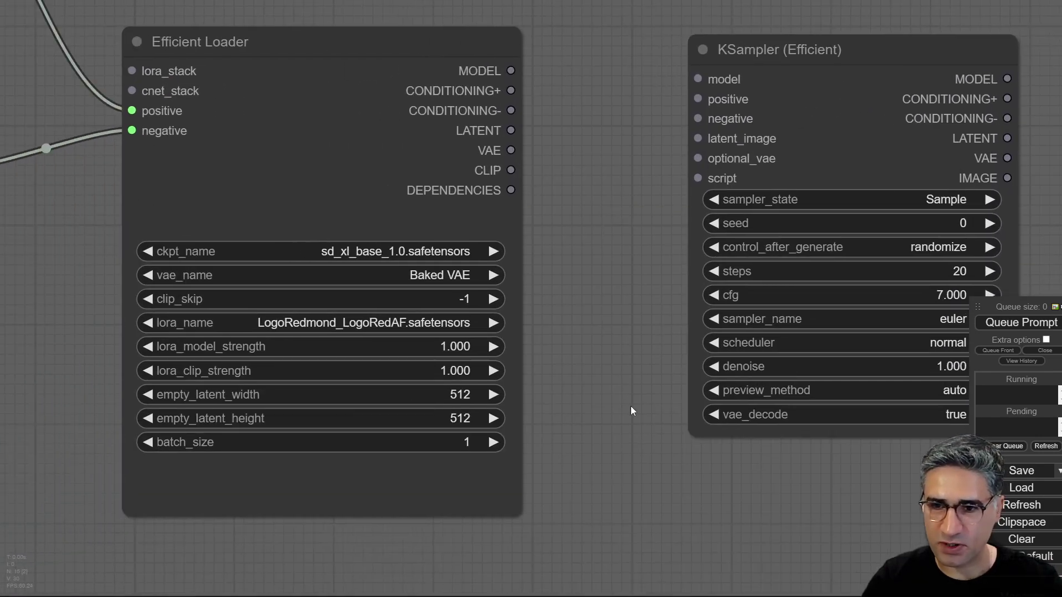
scroll(555, 375, up, 2)
scroll(92, 390, left, 2)
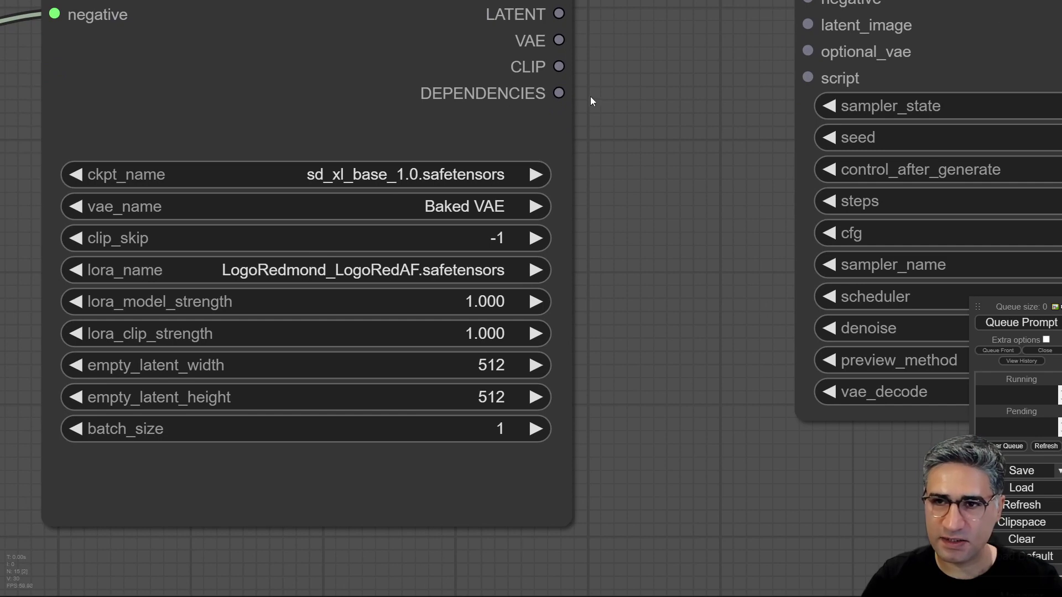
- Set the loader's empty latent width and height to 1024
drag(582, 128, 642, 238)
scroll(653, 293, down, 1)
click(519, 451)
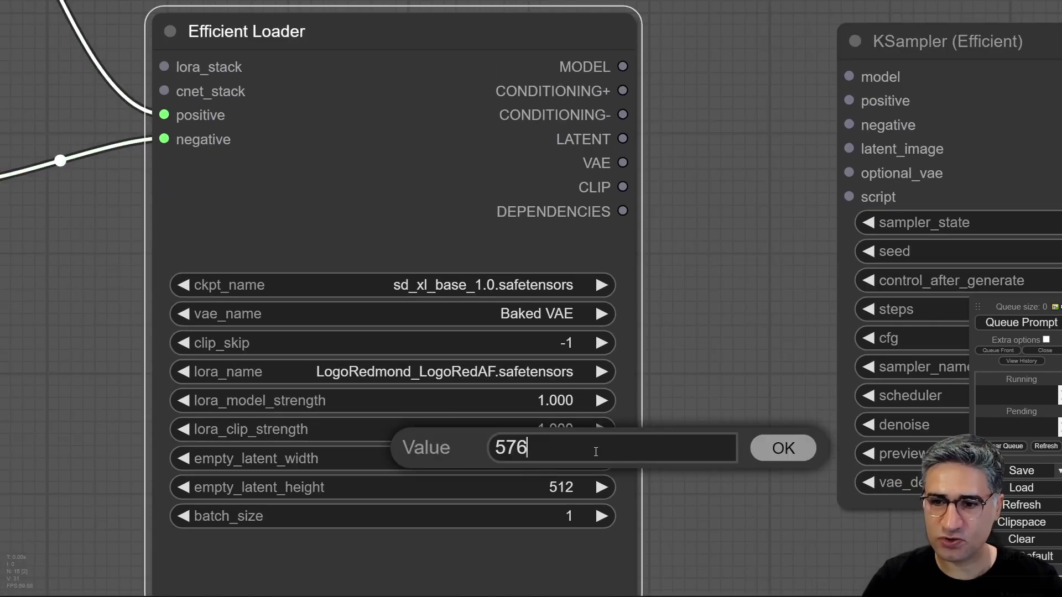
key(ctrl+a)
text(1024)
key(Return)
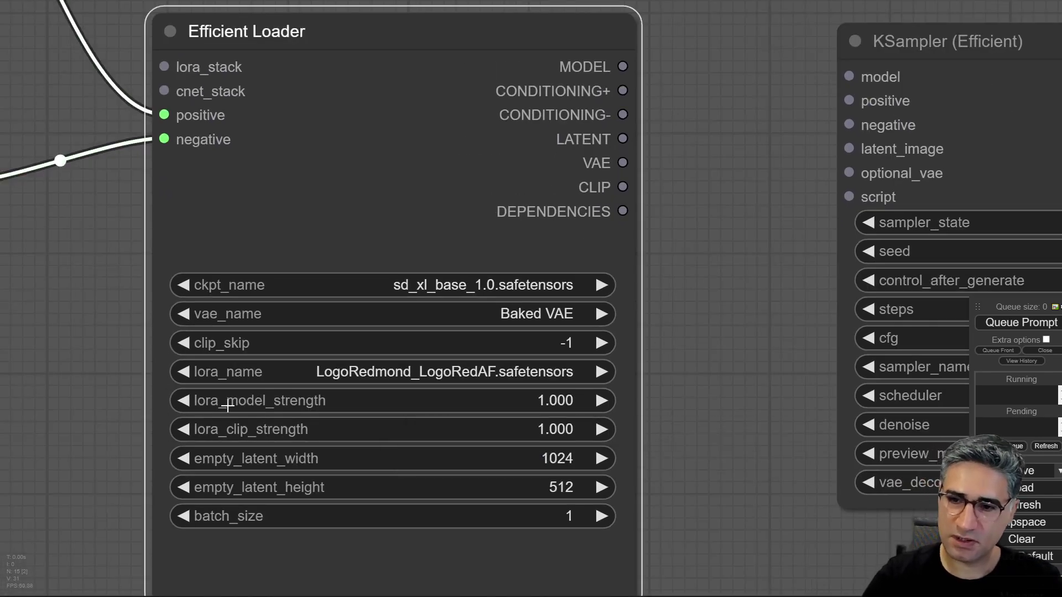
click(450, 484)
key(ctrl+a)
text(1024)
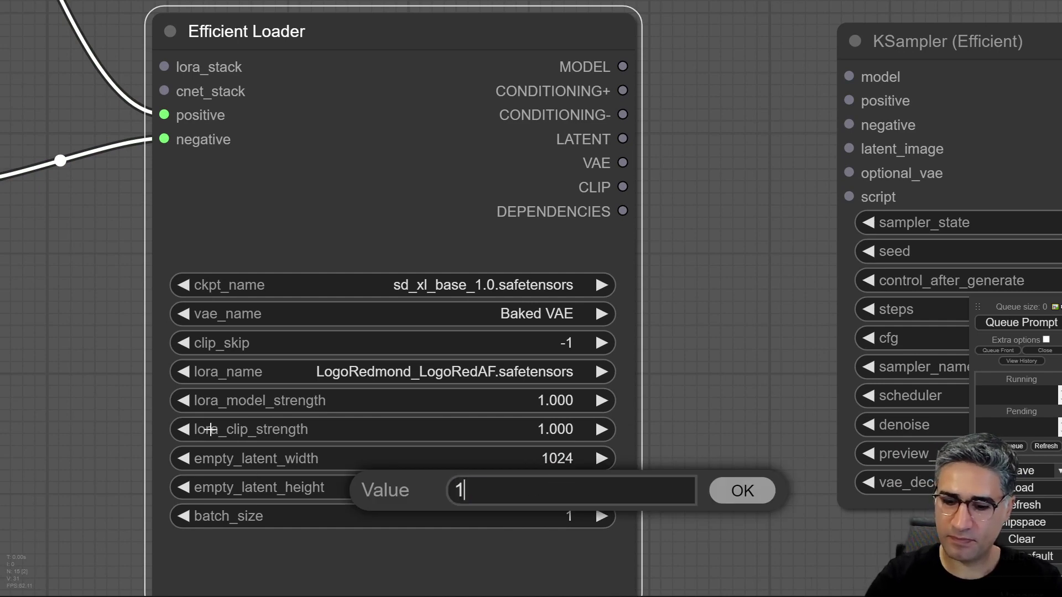
key(Return)
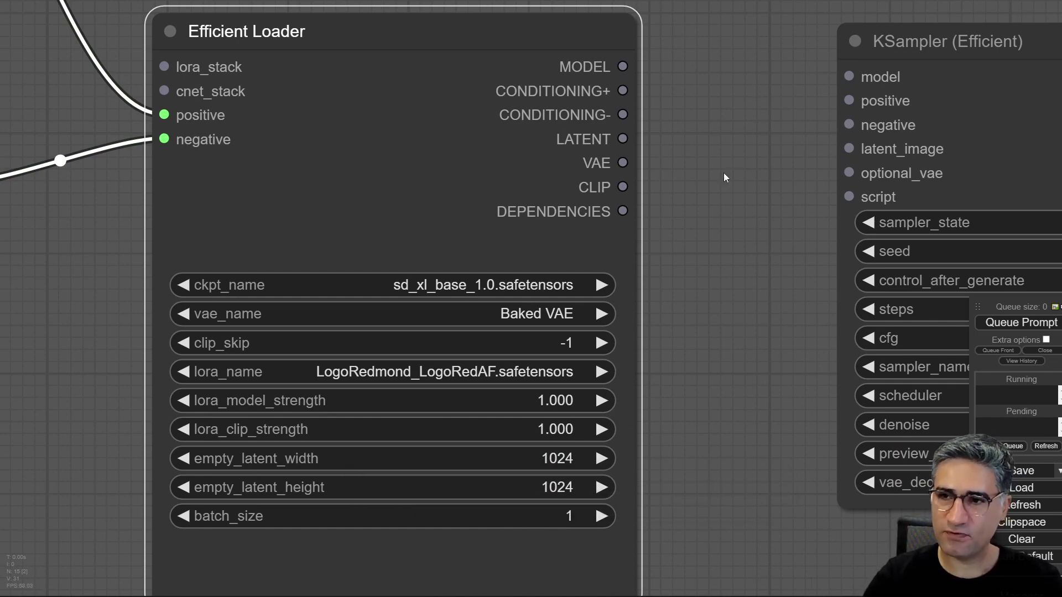
- Wire the loader's MODEL, CONDITIONING+/-, LATENT and VAE outputs into the KSampler (Efficient)
drag(724, 172, 577, 200)
scroll(477, 190, down, 4)
drag(477, 190, 356, 220)
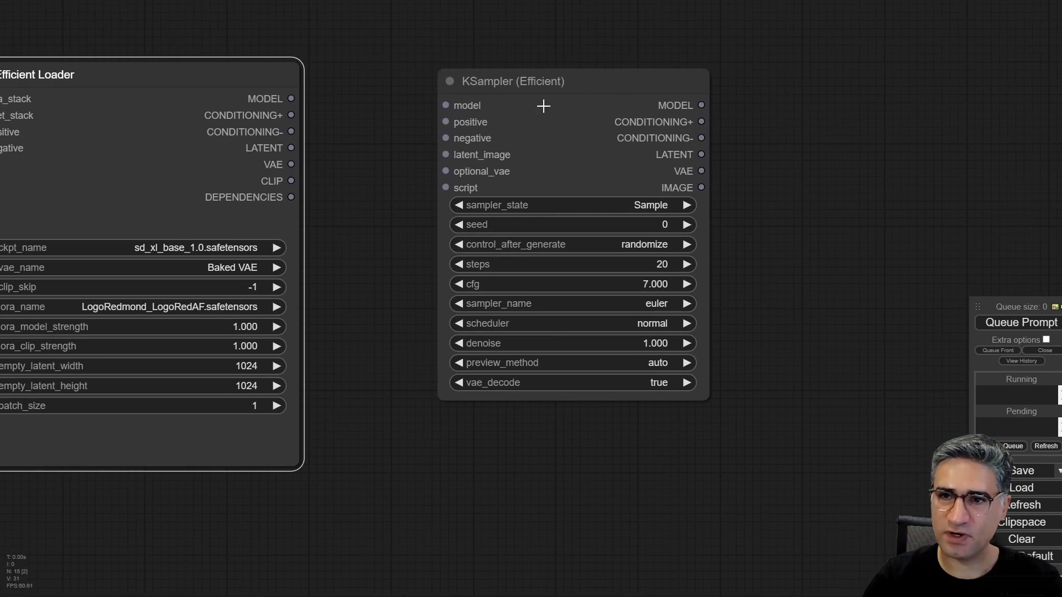
mouse_move(543, 106)
mouse_down()
mouse_move(509, 89)
mouse_move(523, 107)
mouse_up()
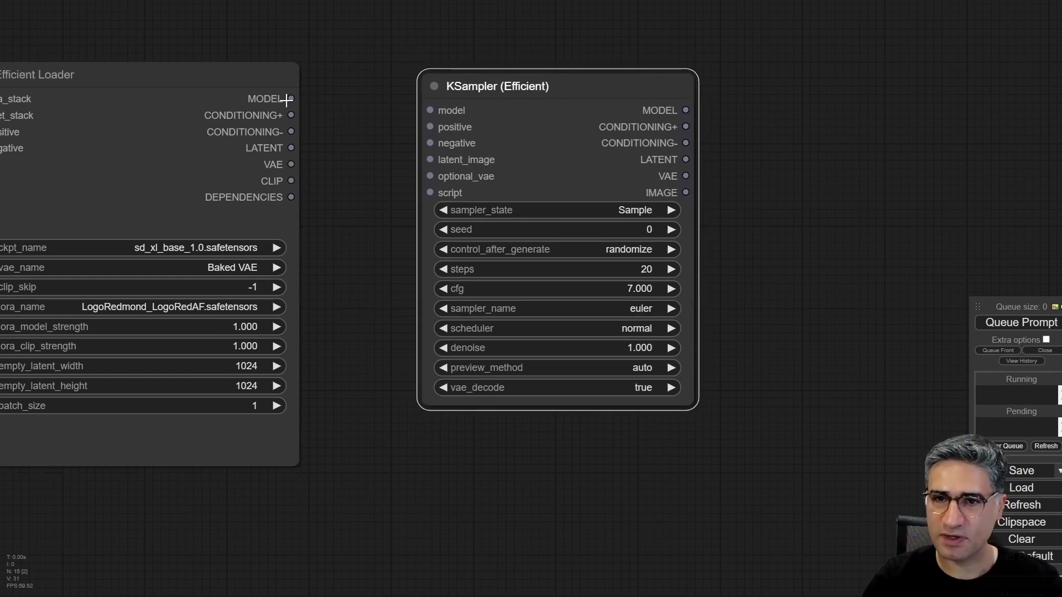
drag(288, 99, 423, 110)
drag(291, 115, 429, 143)
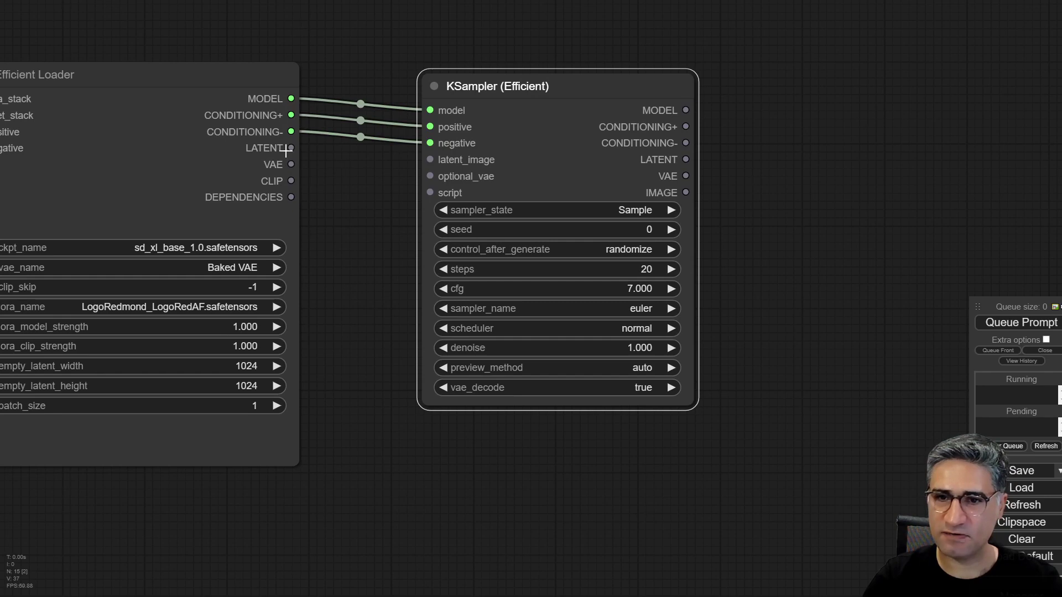
drag(286, 150, 444, 176)
drag(918, 214, 704, 235)
scroll(533, 314, up, 4)
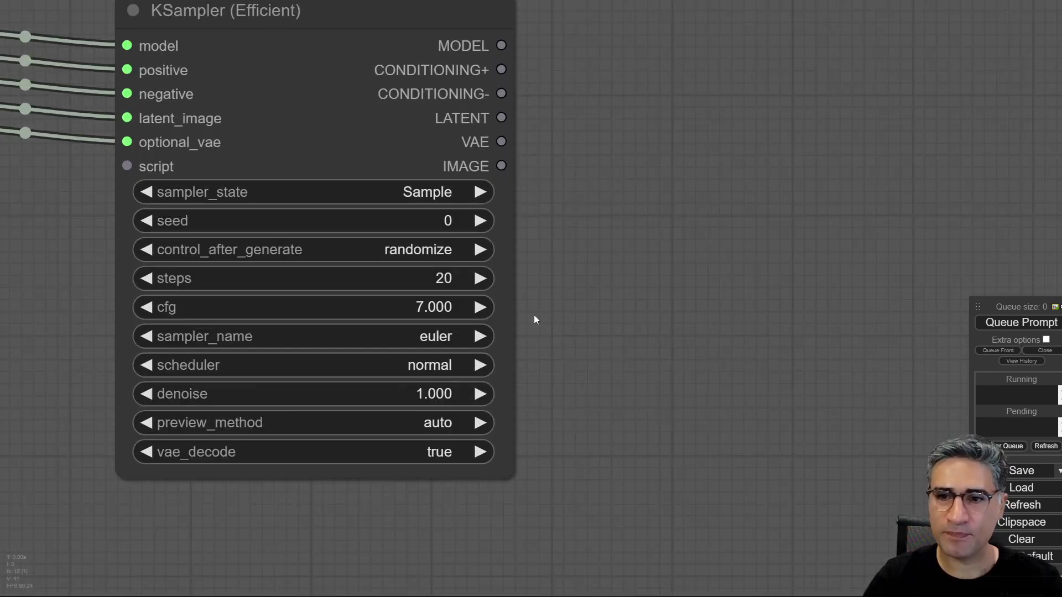
- Set the new KSampler's sampler_name to dpmpp_sde and scheduler to karras
drag(533, 314, 635, 288)
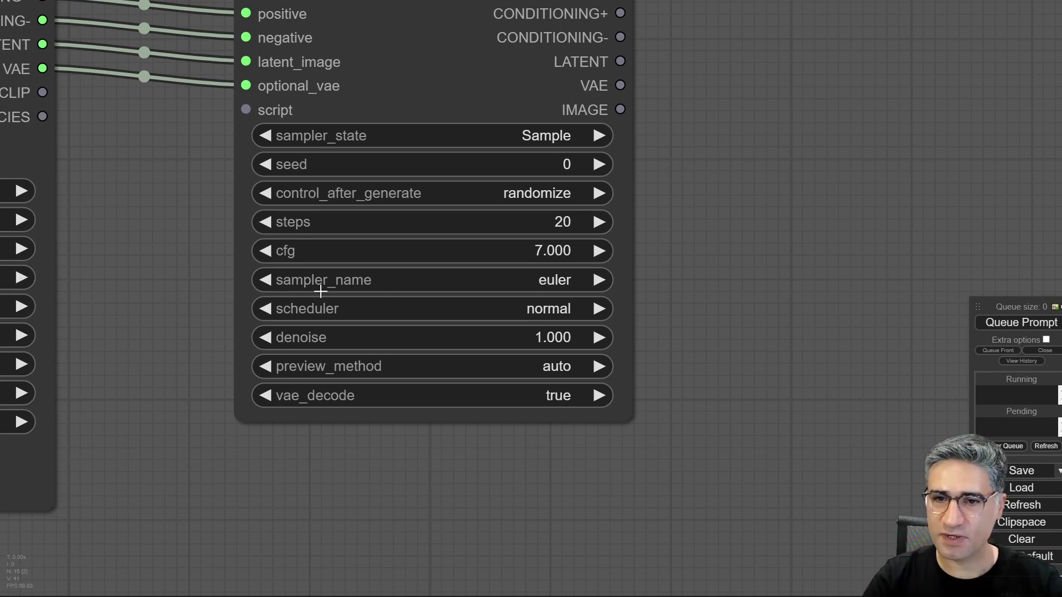
click(456, 280)
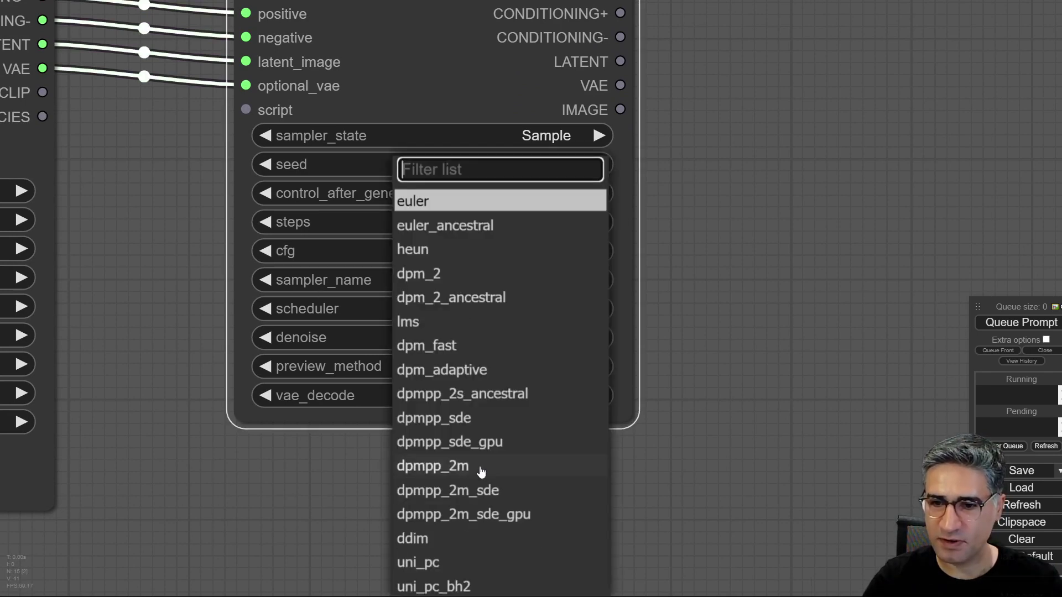
click(429, 420)
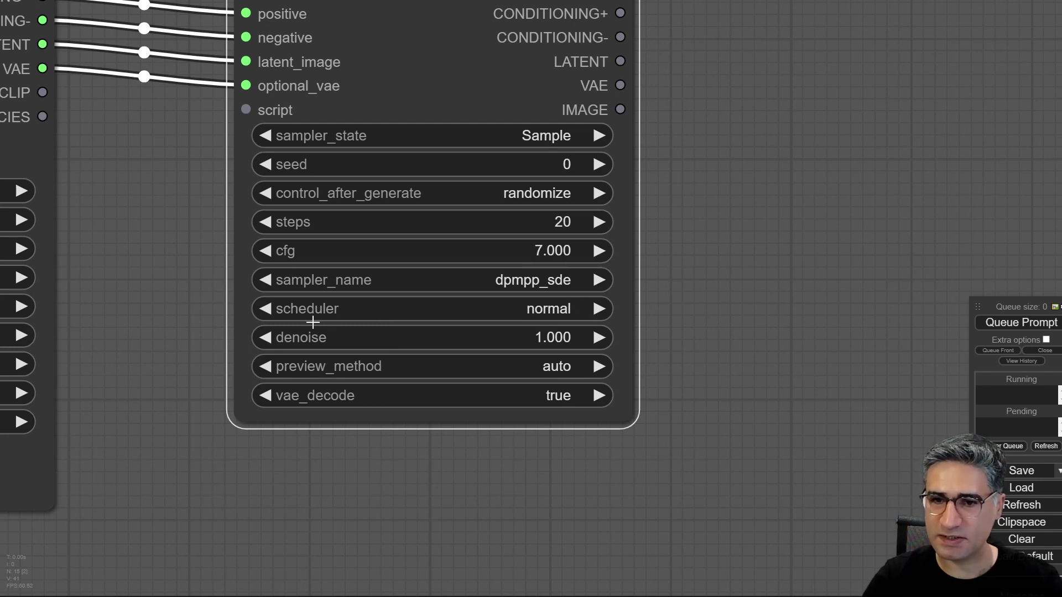
click(471, 312)
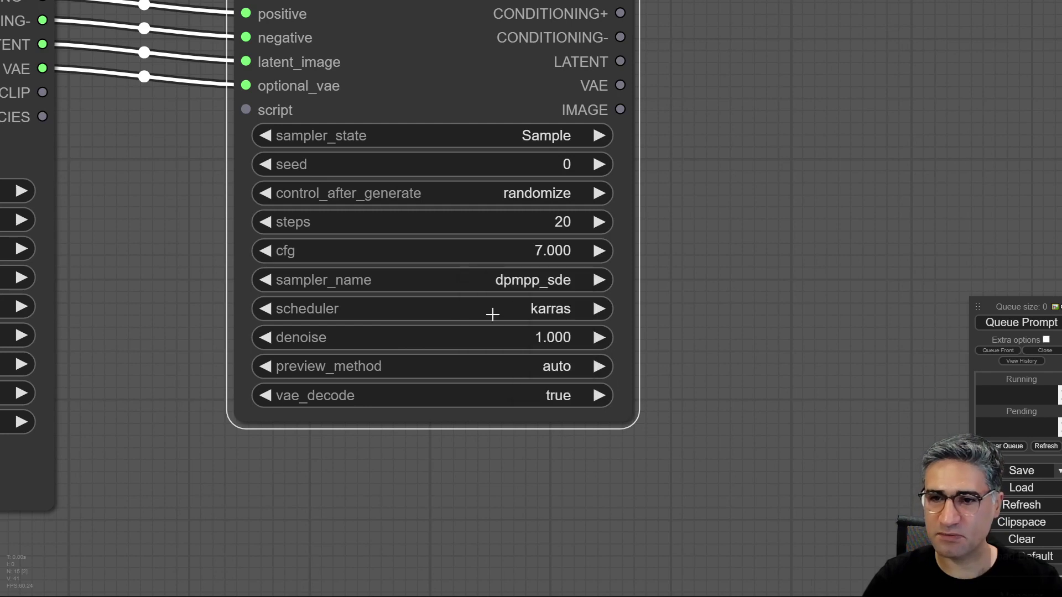
click(507, 314)
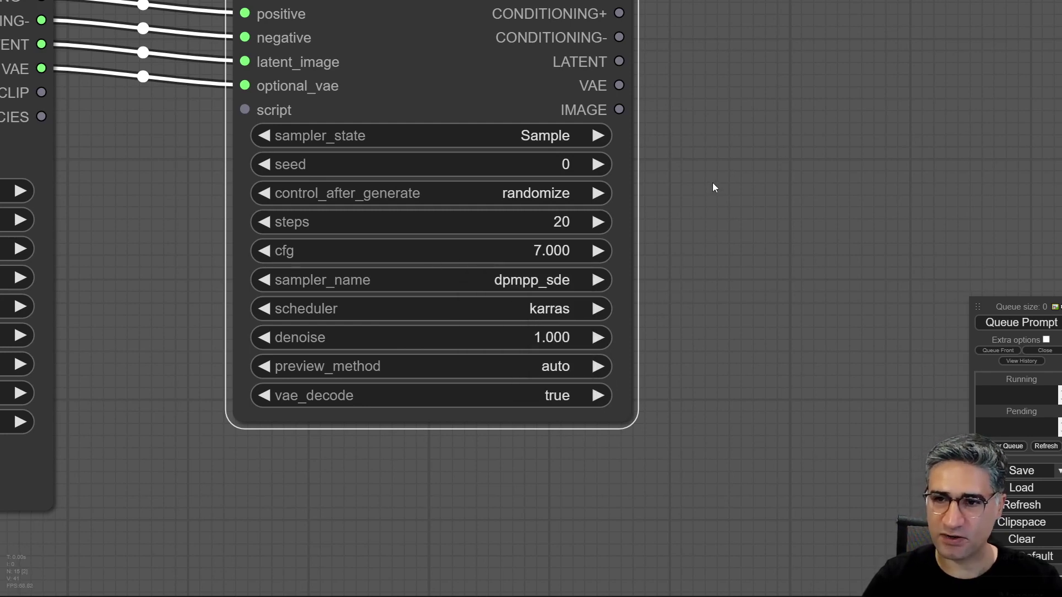
drag(712, 184, 705, 187)
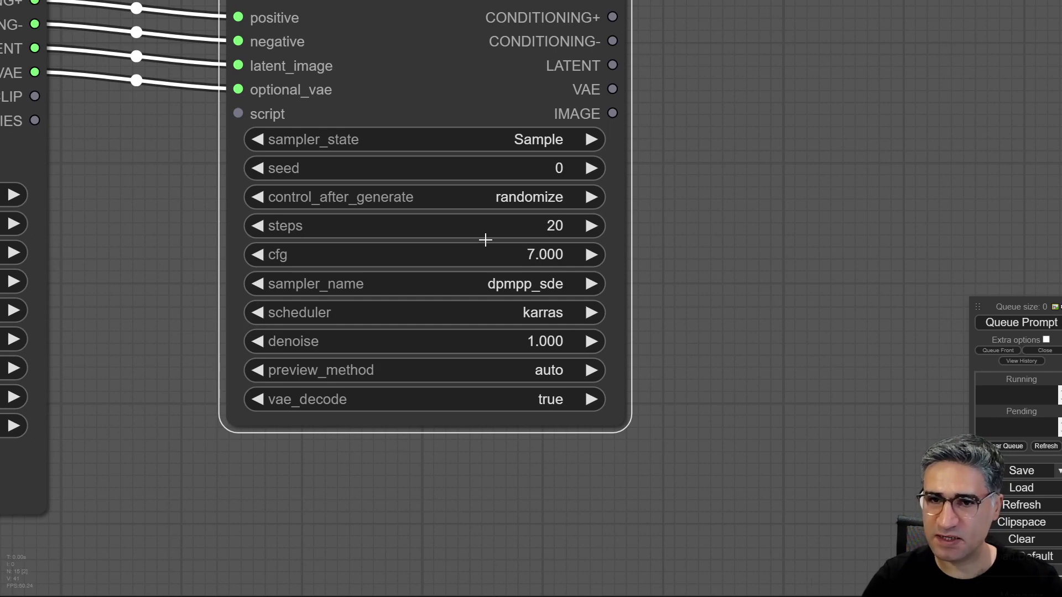
scroll(640, 372, down, 5)
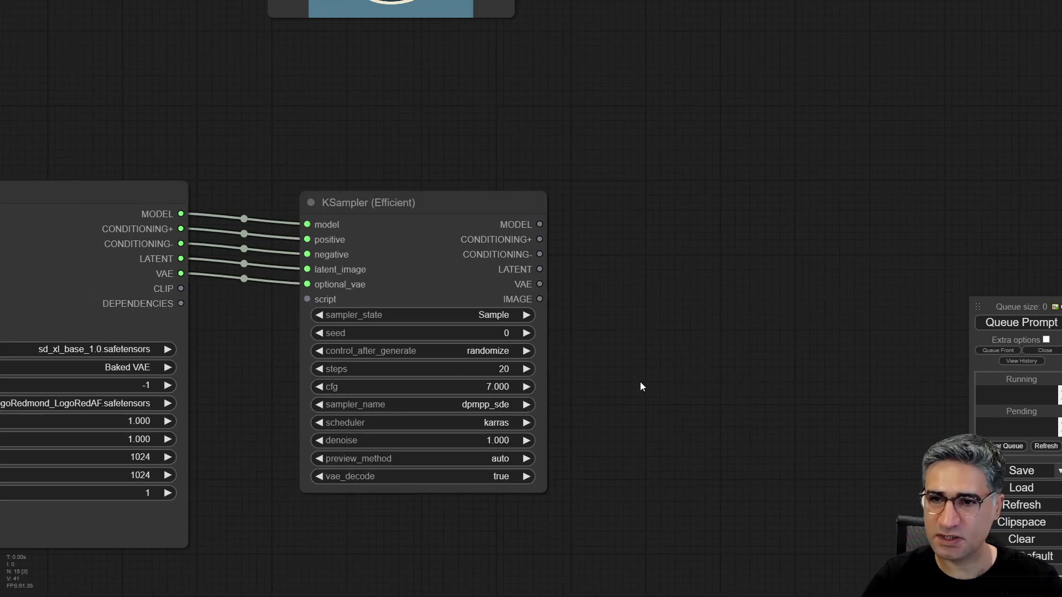
- Attach a Save Image node to the new KSampler's IMAGE output
drag(596, 321, 581, 296)
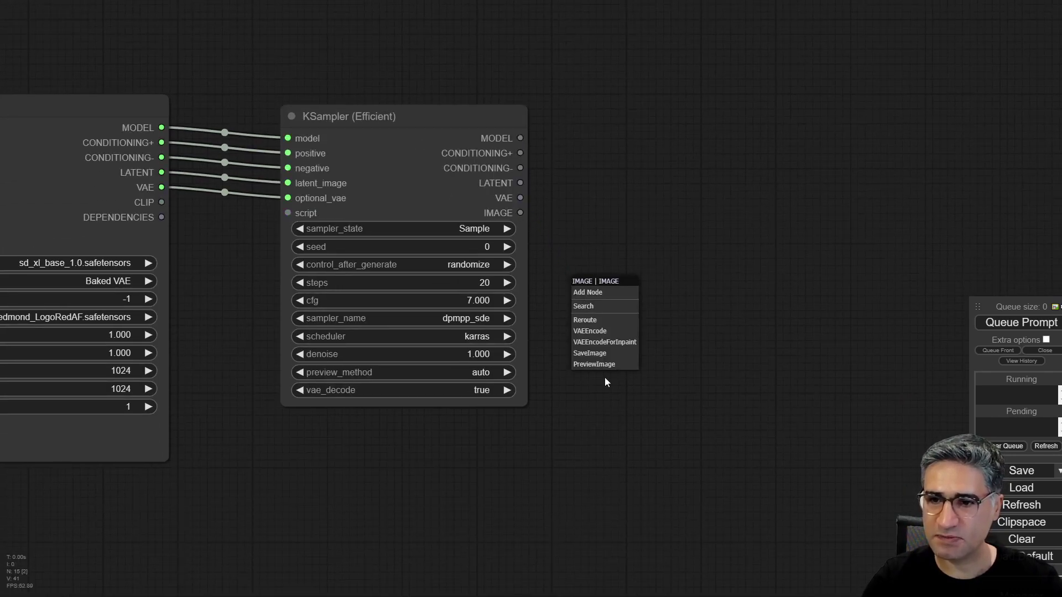
click(590, 354)
scroll(243, 506, down, 4)
- Box-select the upper two-pass workflow nodes and mute them with Ctrl+M
drag(191, 506, 390, 466)
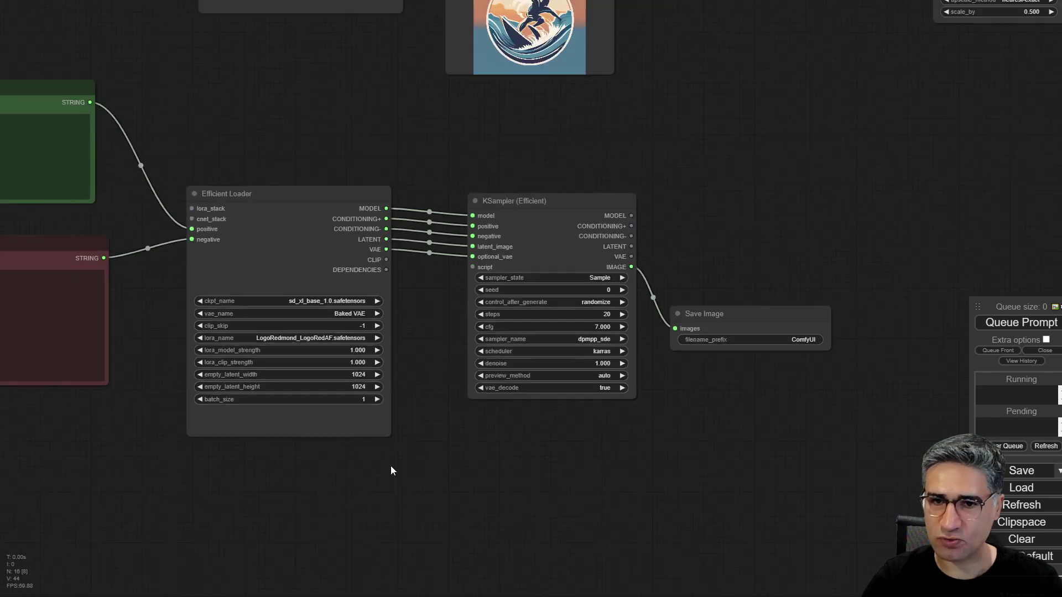
scroll(391, 466, down, 1)
drag(337, 117, 310, 339)
scroll(310, 336, down, 5)
drag(698, 138, 640, 161)
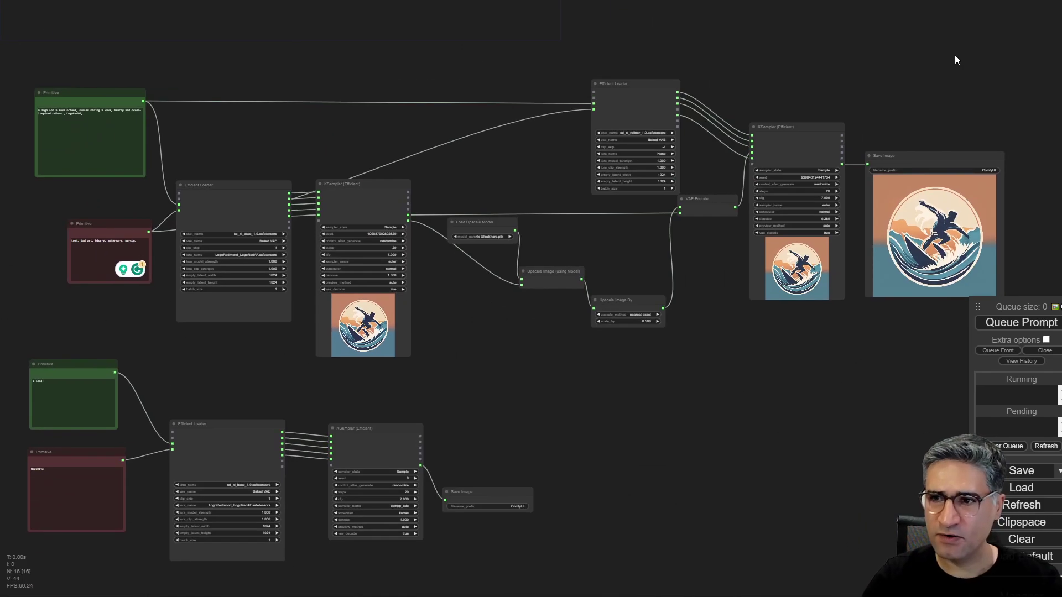
drag(955, 54, 32, 343)
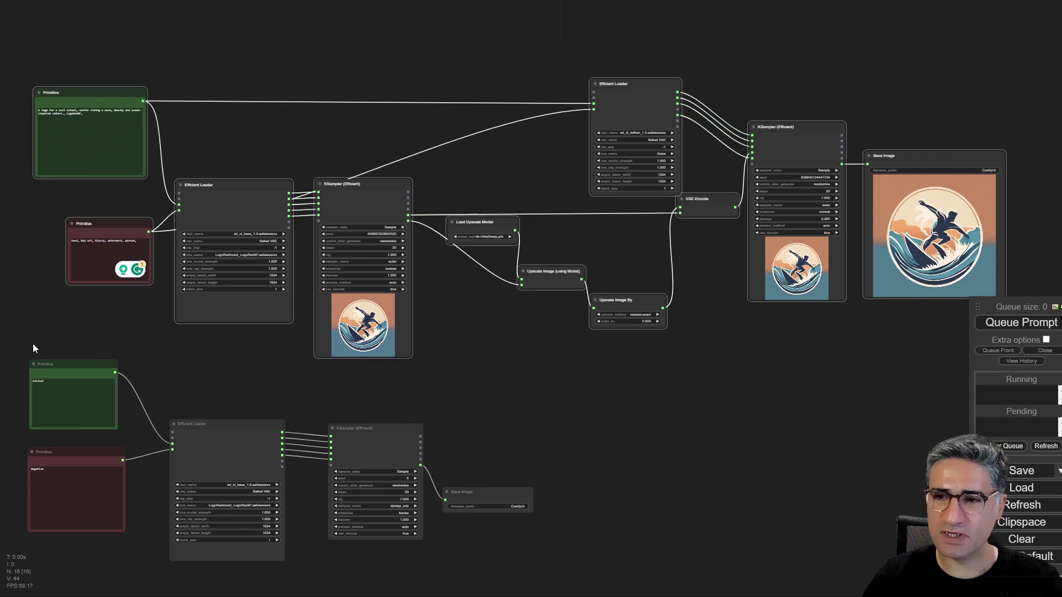
key(ctrl+m)
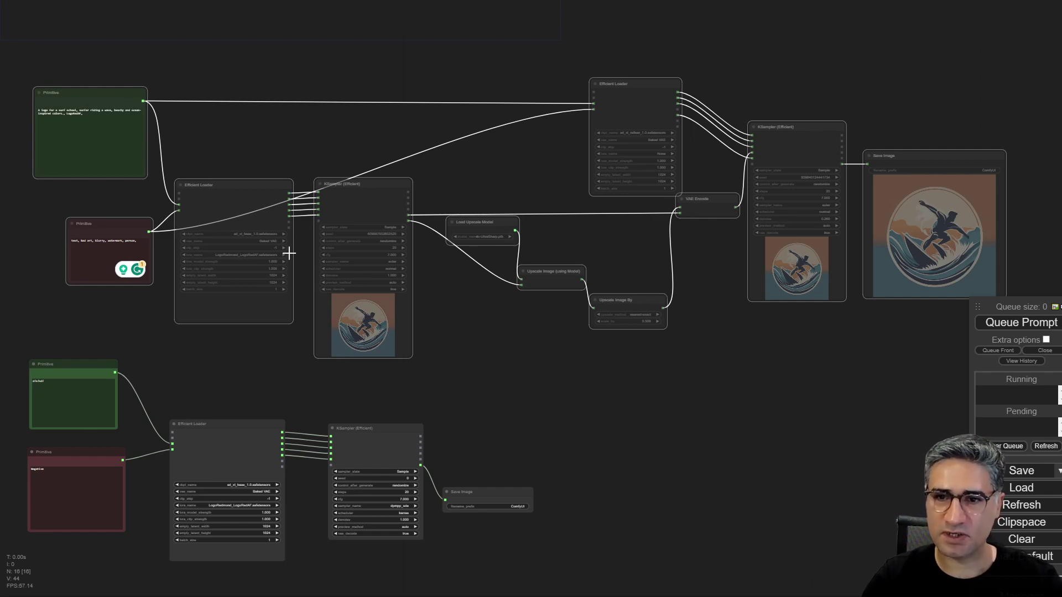
scroll(299, 243, up, 5)
drag(162, 548, 474, 221)
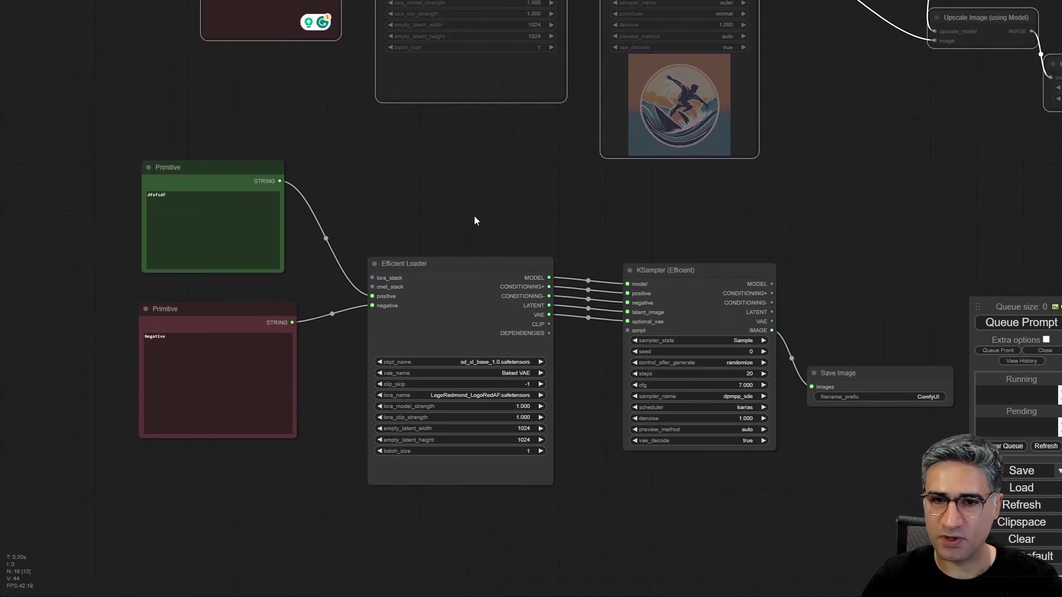
scroll(101, 198, up, 5)
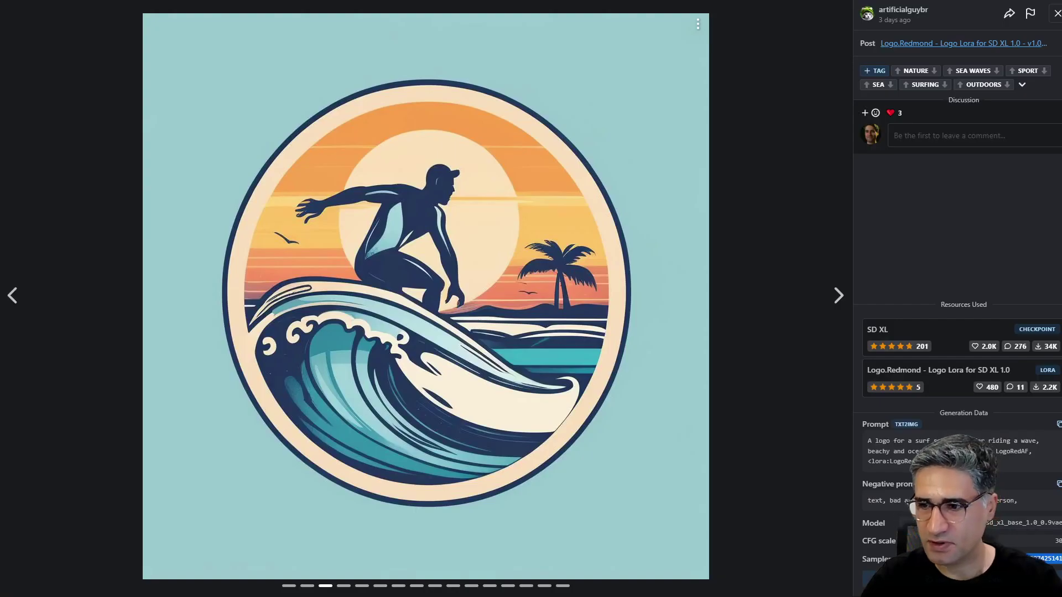
- Advance from the surf logo to the purple rocket logo example, copy its prompt, and return to ComfyUI
drag(1043, 457, 890, 441)
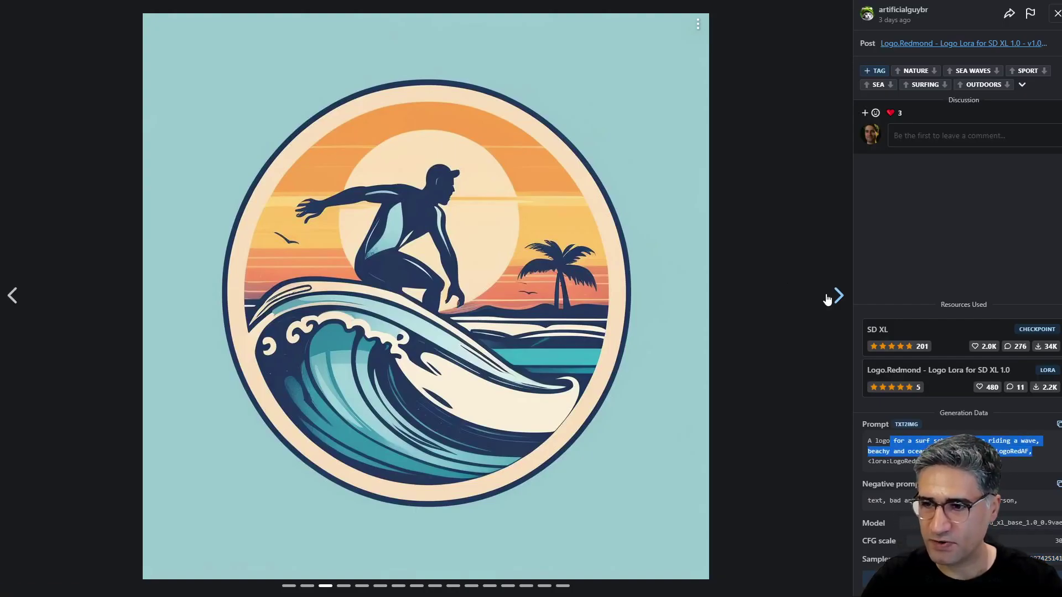
click(828, 299)
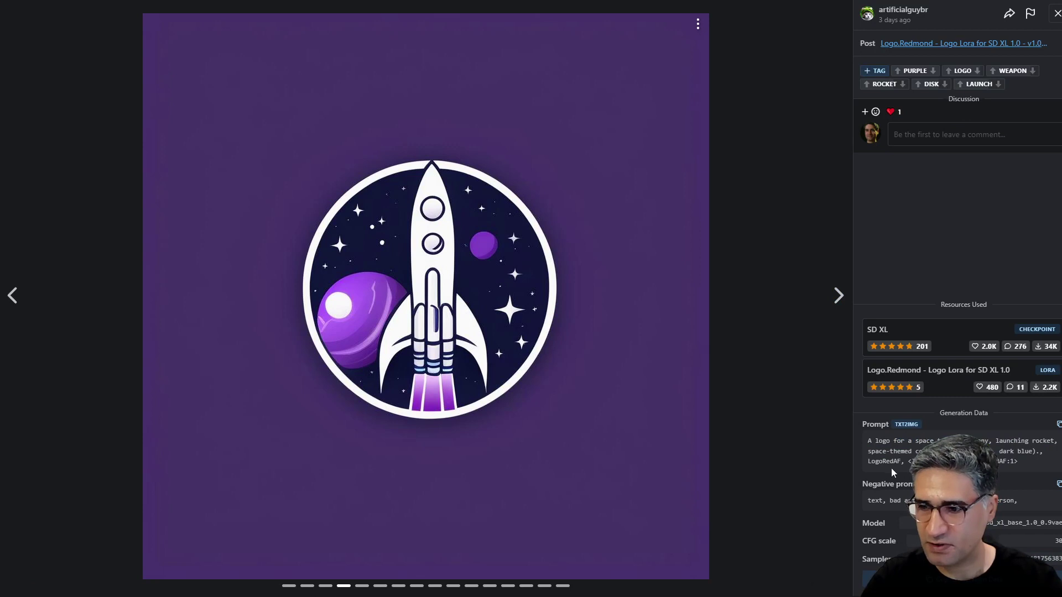
drag(905, 458, 867, 441)
right_click(867, 442)
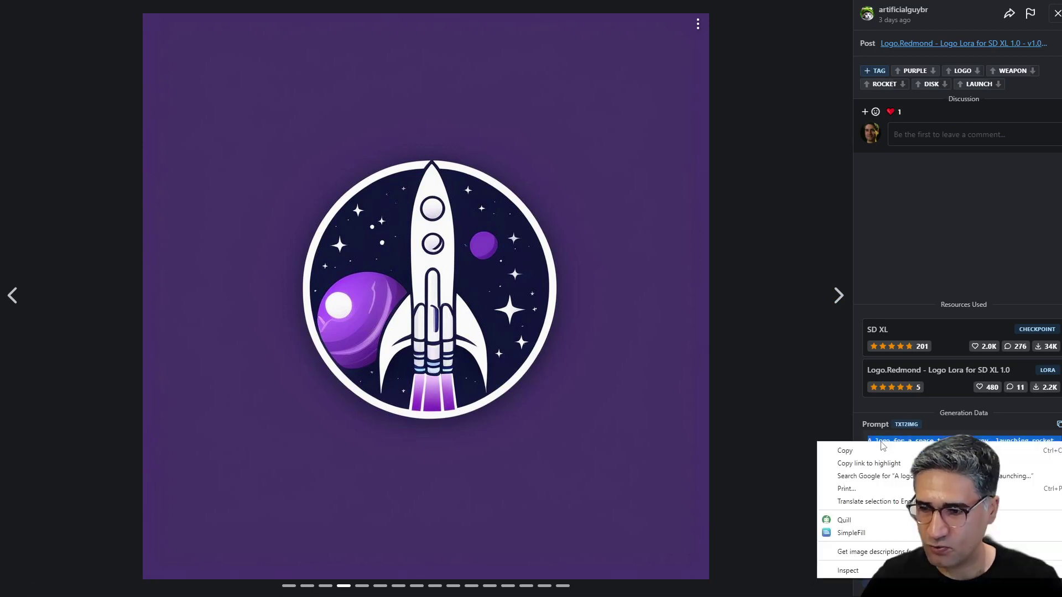
click(871, 451)
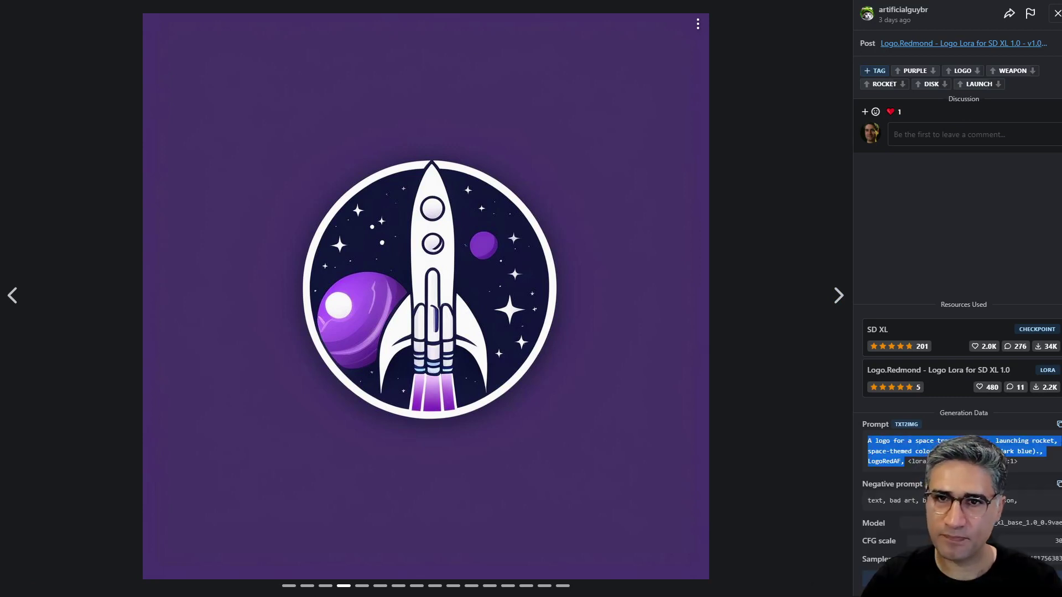
key(ctrl+Tab)
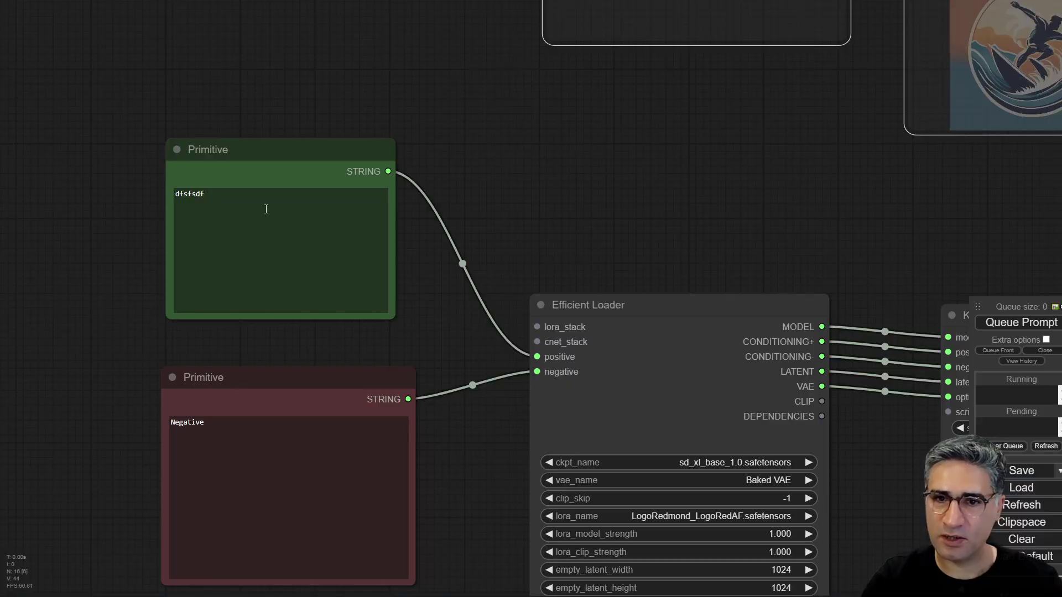
- Replace the positive prompt's placeholder text with the copied rocket logo prompt
click(266, 209)
key(ctrl+a)
key(ctrl+v)
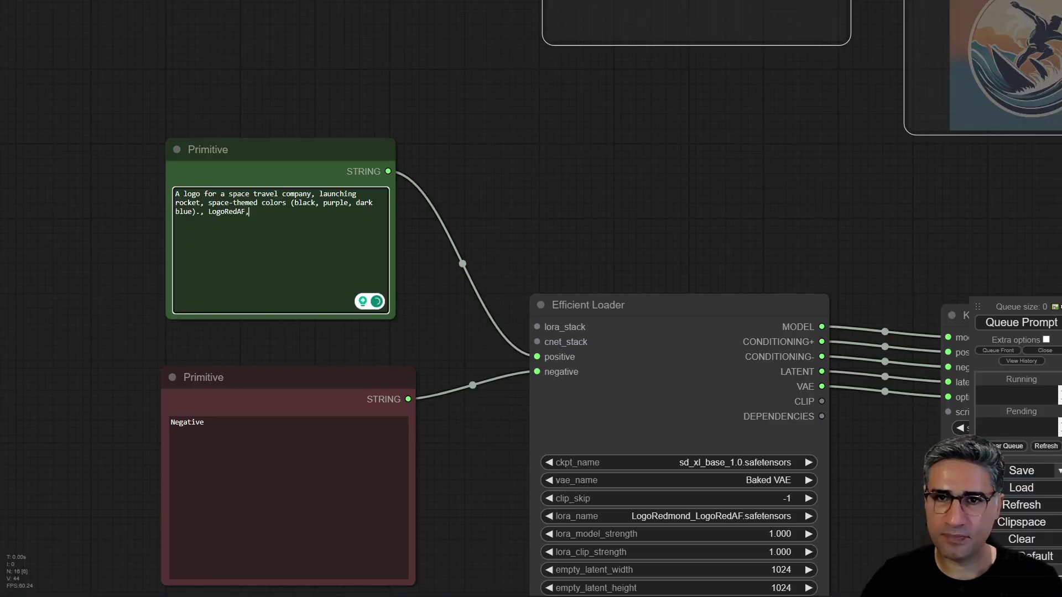
- Copy Civitai's negative prompt and paste 'text, bad art, blurry, watermark, person,' into the negative node
key(alt+Tab)
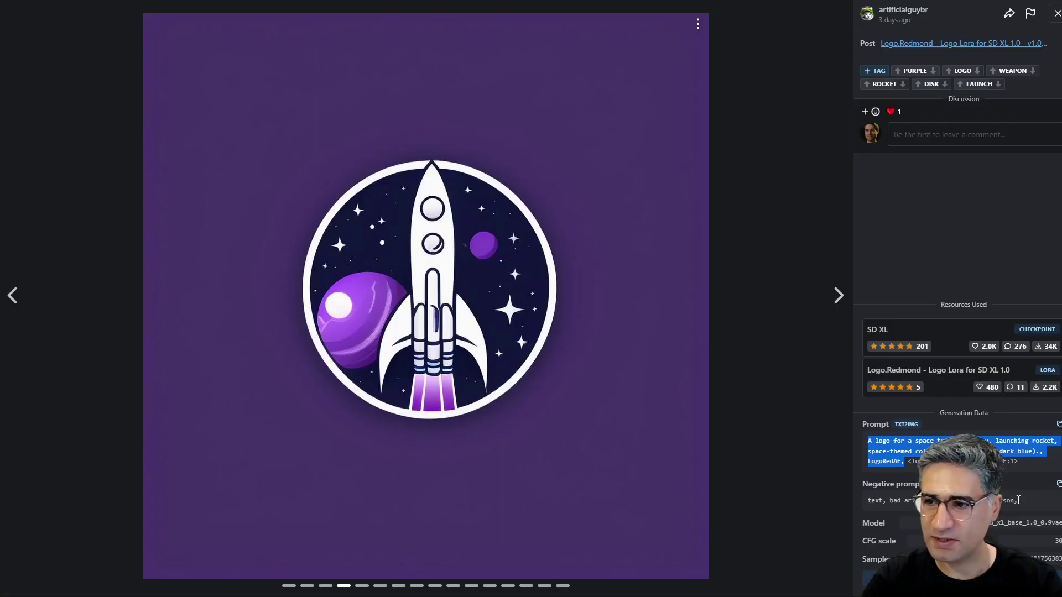
drag(1018, 500, 868, 500)
right_click(867, 501)
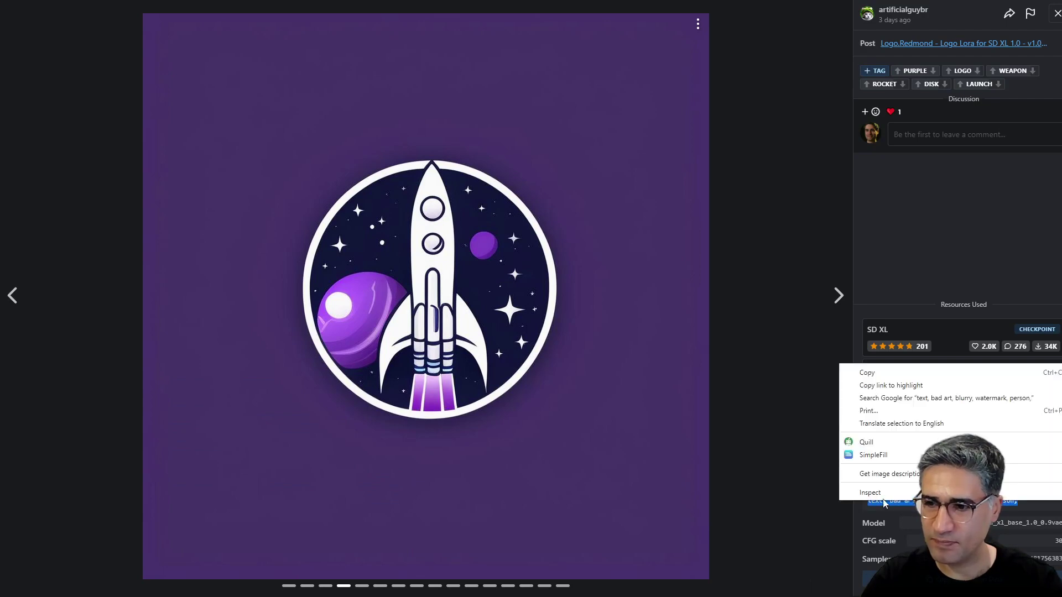
click(872, 373)
click(282, 1)
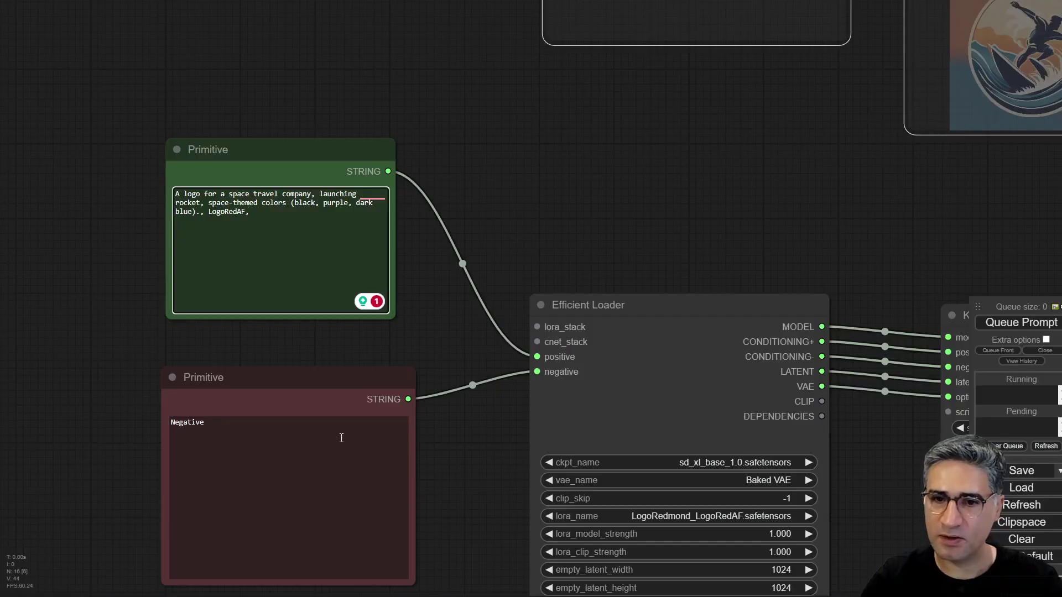
drag(341, 438, 114, 419)
key(ctrl+v)
drag(483, 505, 221, 244)
scroll(526, 513, down, 3)
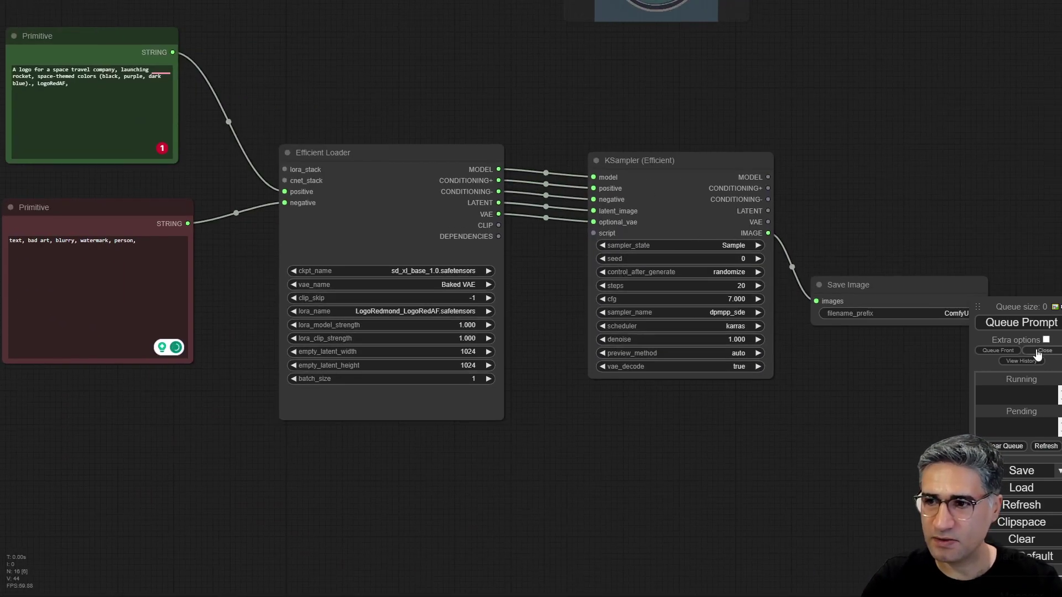
- Queue the workflow and check the purple rocket badge logo in the KSampler (Efficient) preview and Save Image
click(1027, 323)
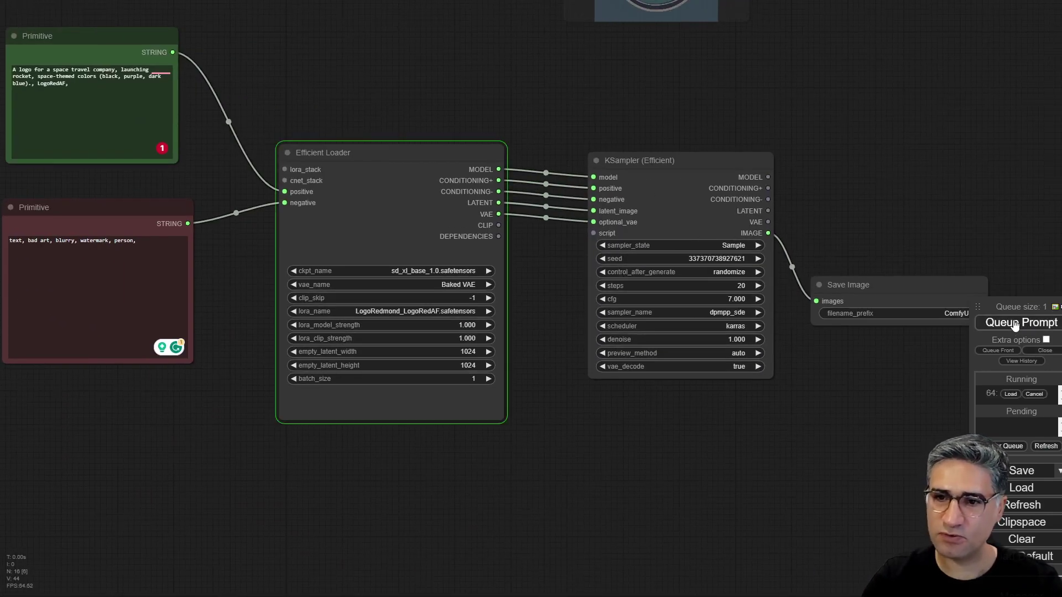
scroll(353, 285, up, 4)
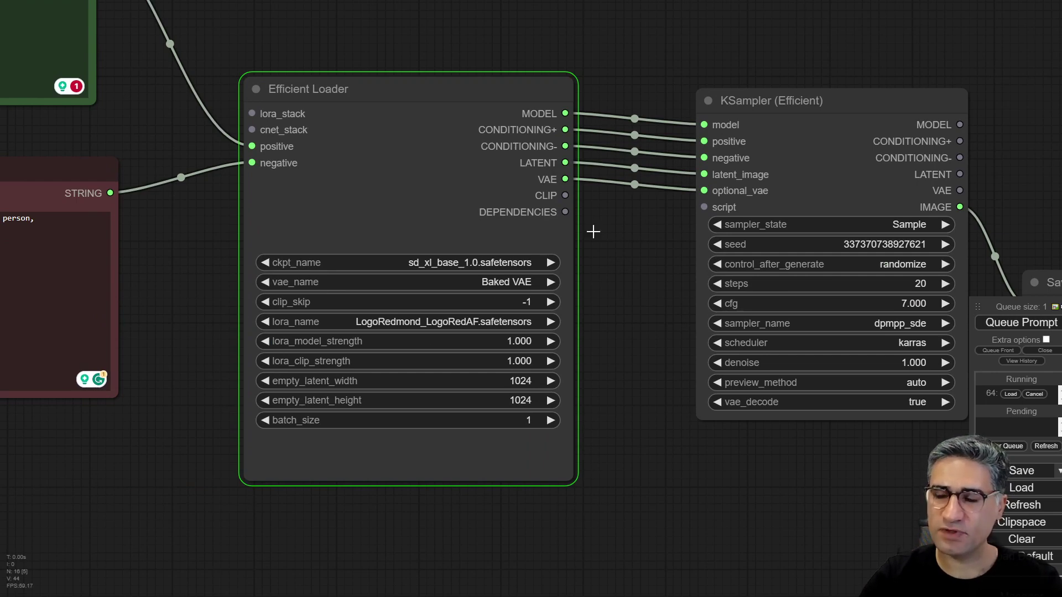
drag(573, 487, 405, 492)
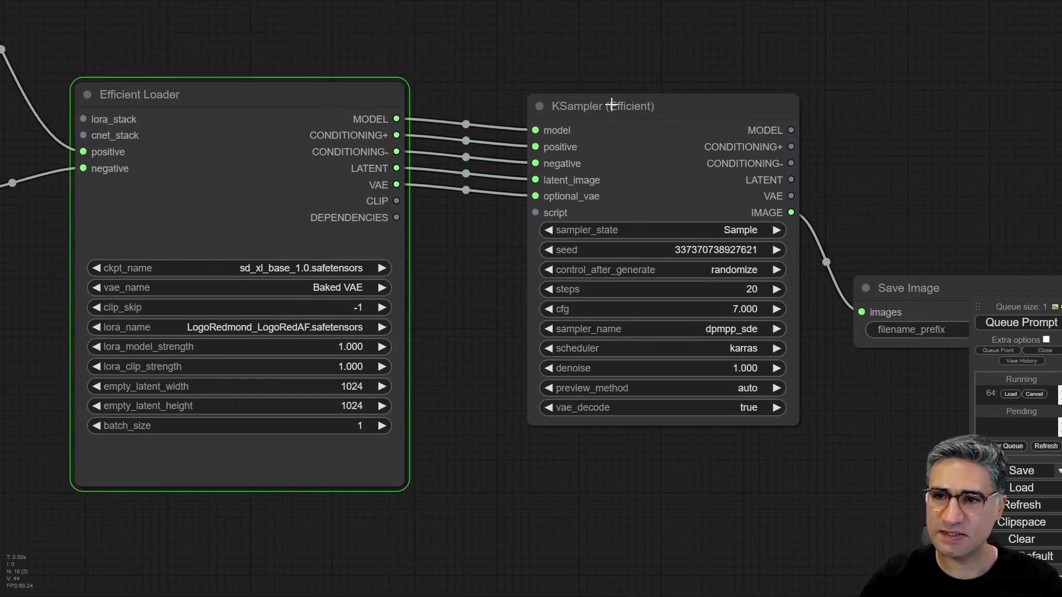
click(678, 105)
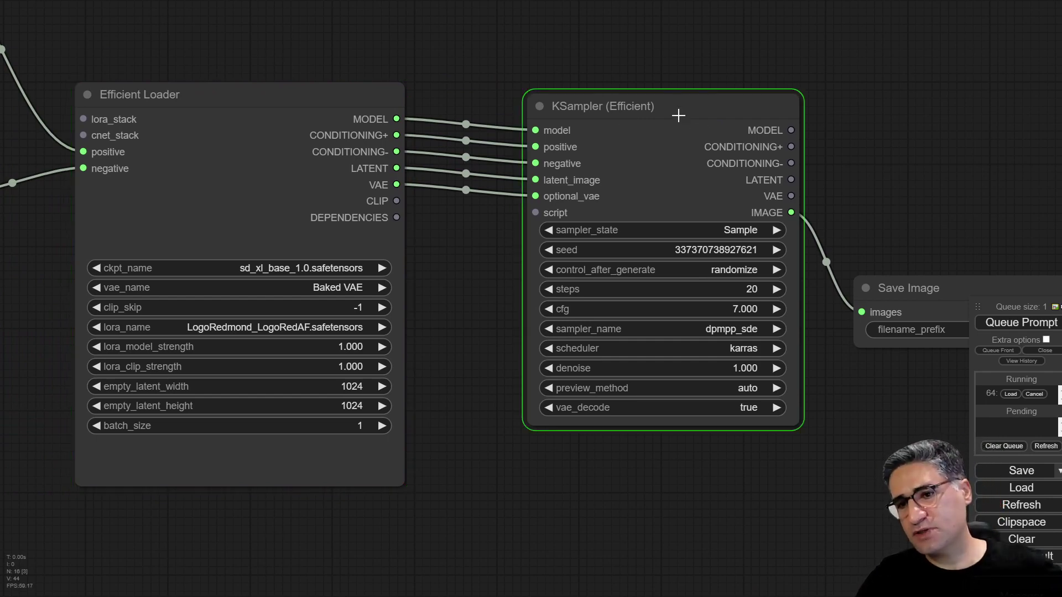
drag(877, 137, 719, 72)
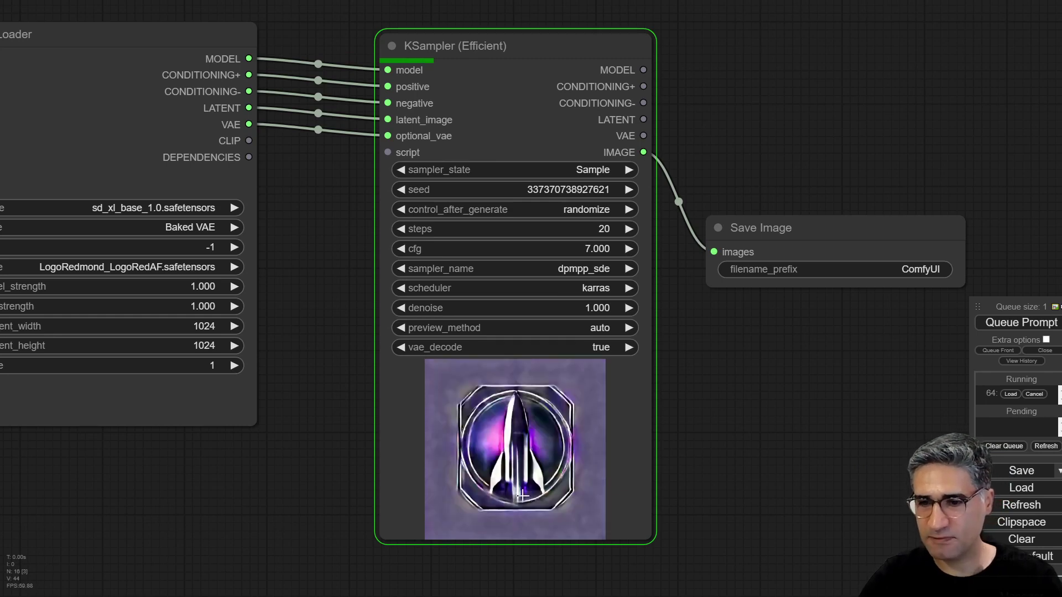
drag(698, 437, 650, 373)
scroll(495, 393, up, 5)
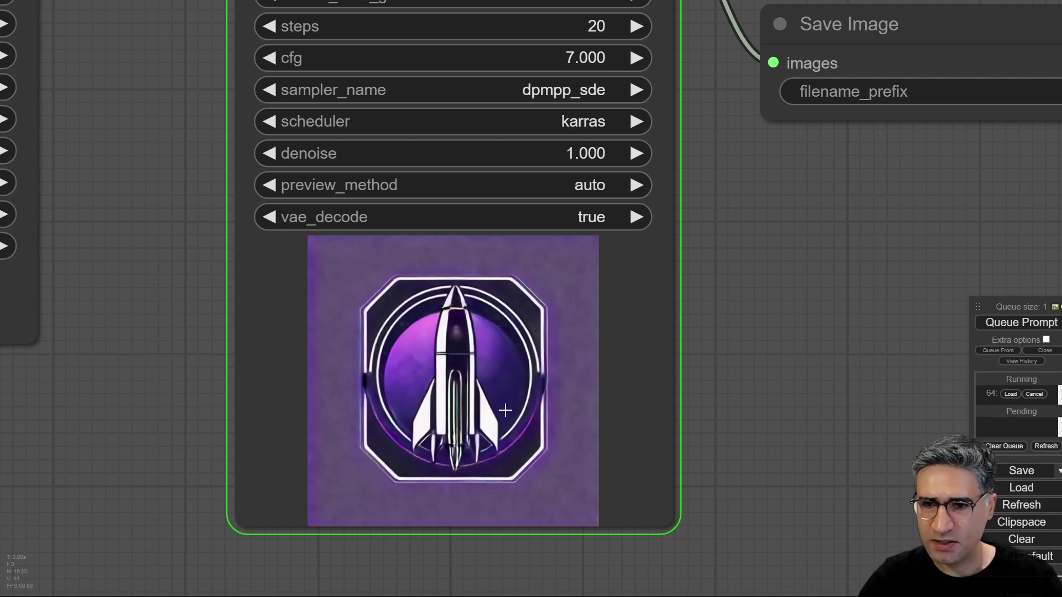
scroll(505, 410, down, 3)
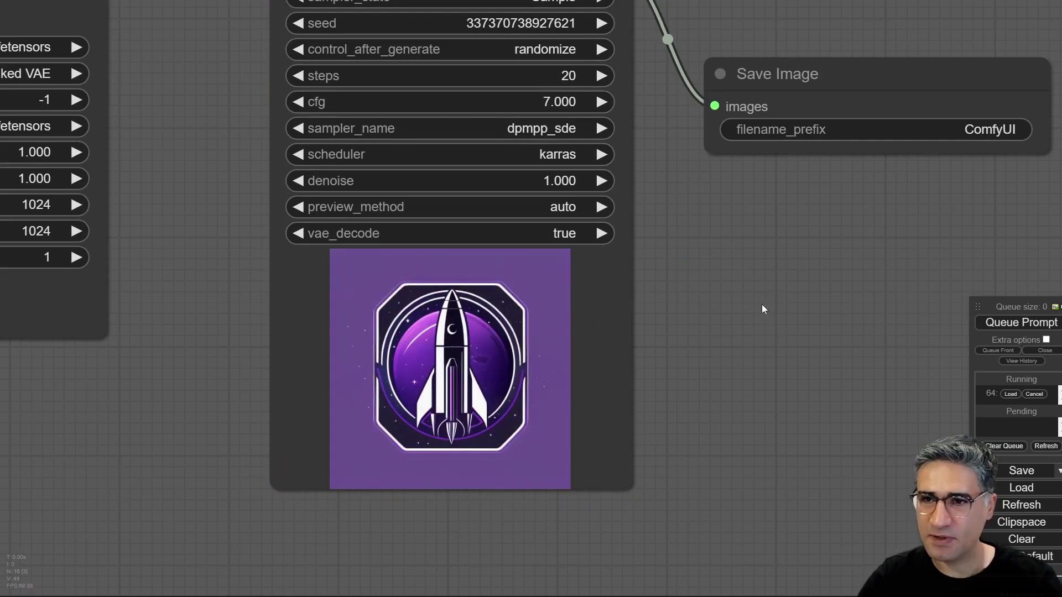
drag(762, 305, 750, 487)
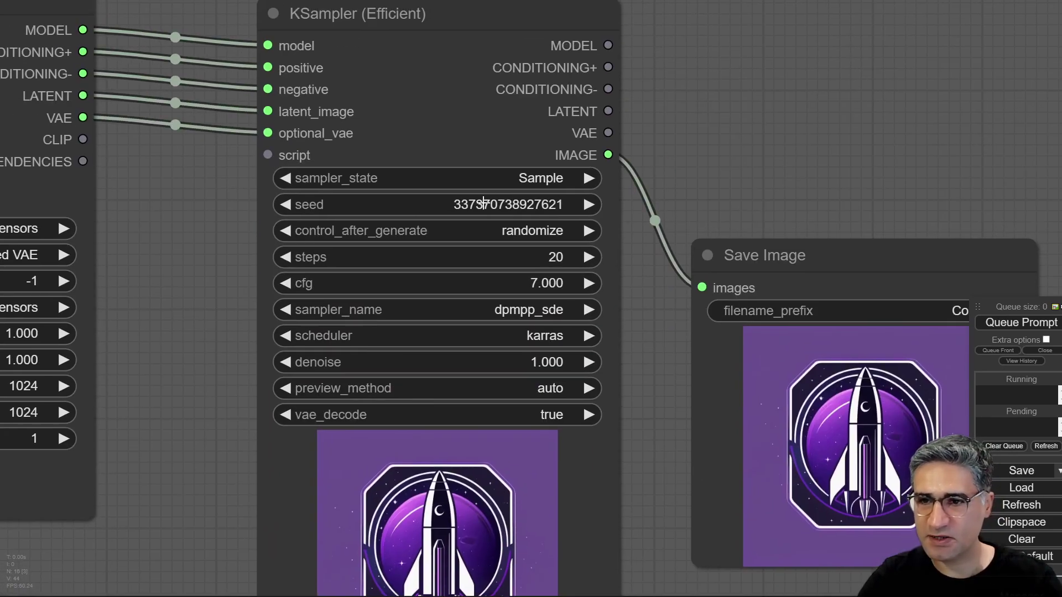
- Move the Save Image node down below the KSampler (Efficient)
drag(668, 560, 330, 296)
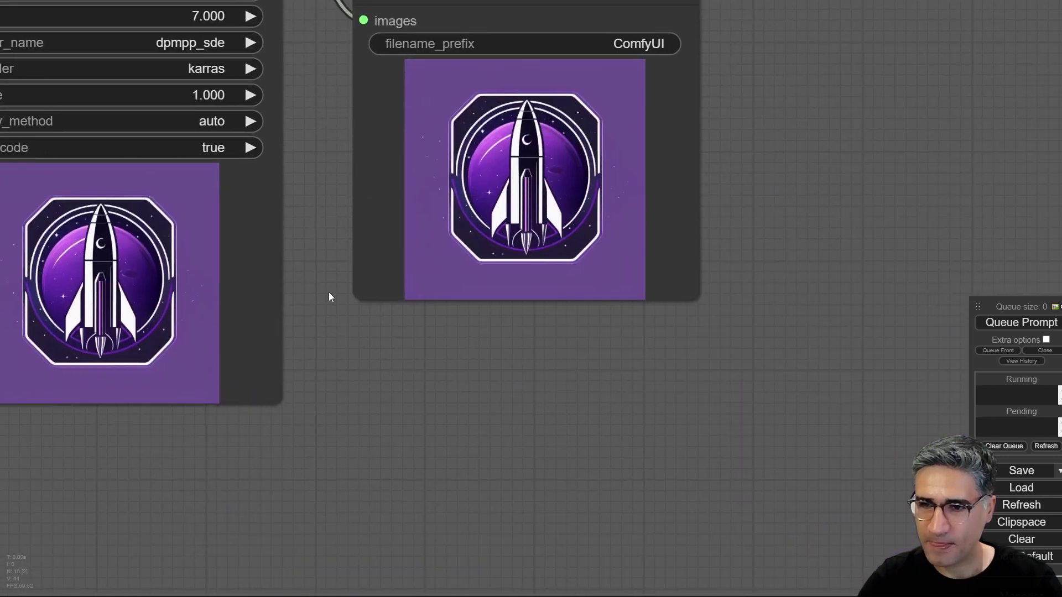
scroll(571, 360, down, 7)
drag(563, 178, 601, 317)
drag(597, 169, 626, 238)
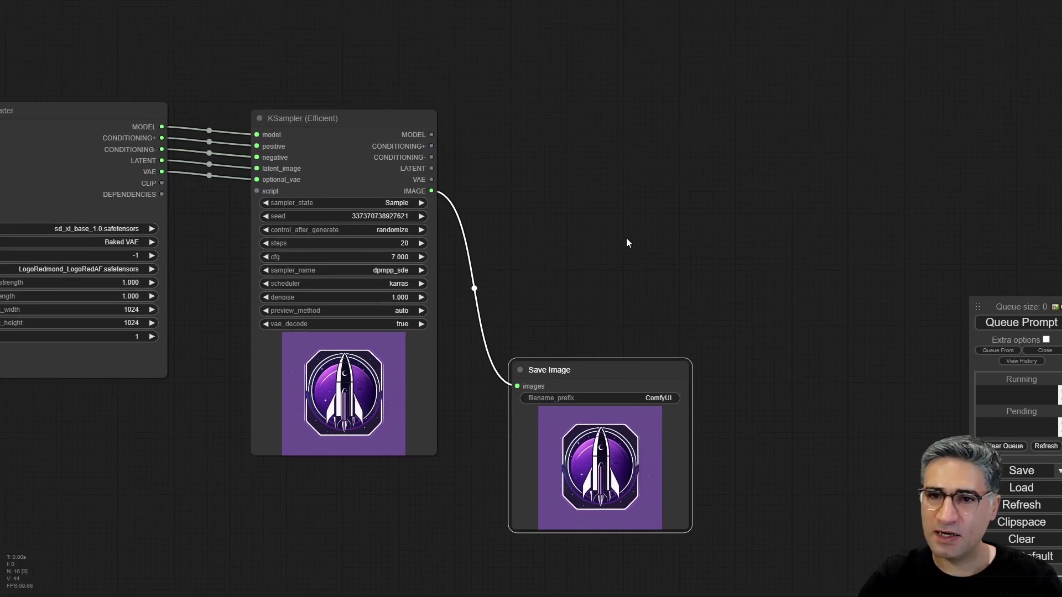
drag(561, 239, 486, 250)
drag(510, 379, 467, 459)
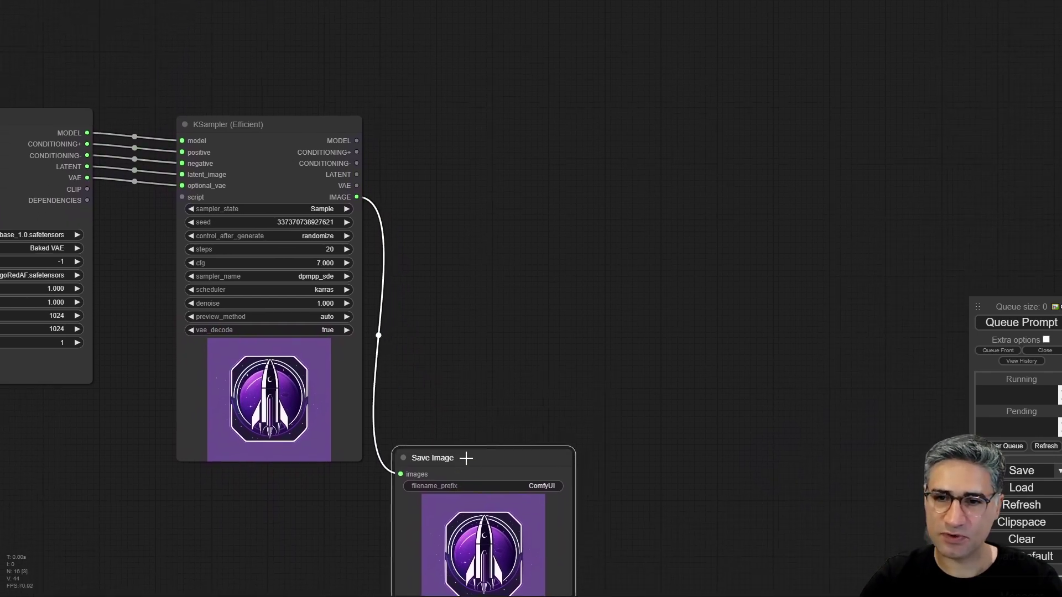
drag(539, 321, 404, 333)
scroll(402, 336, down, 4)
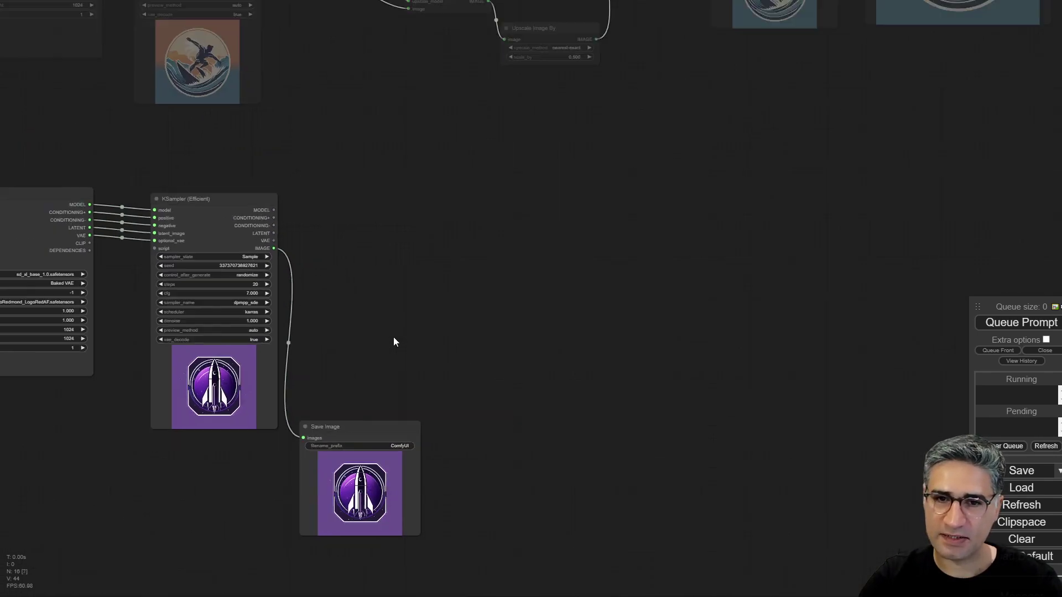
drag(365, 233, 491, 220)
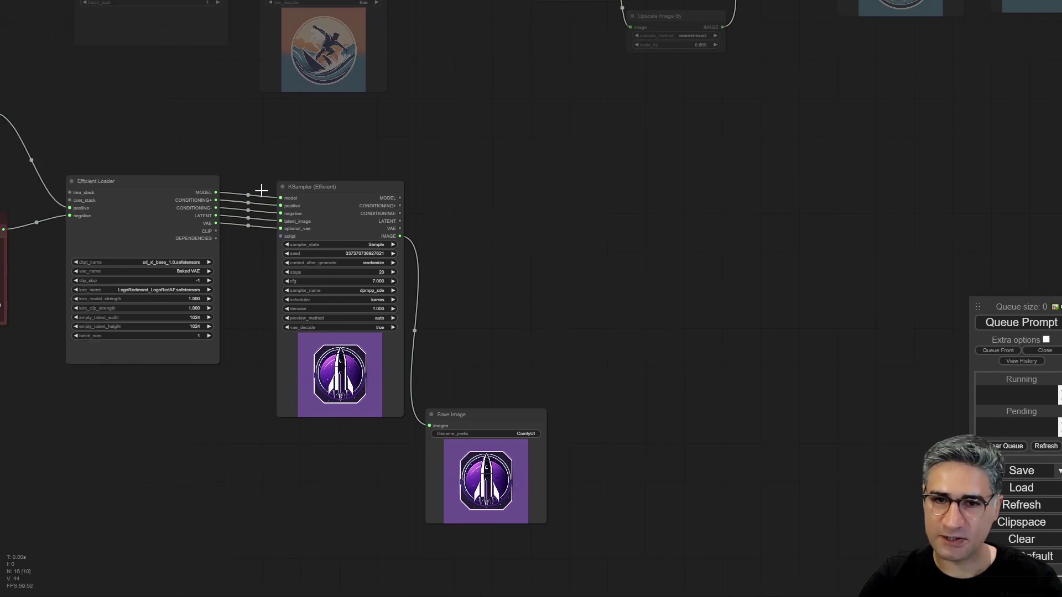
- Select both the Efficient Loader and KSampler (Efficient) nodes
click(163, 183)
scroll(96, 177, up, 5)
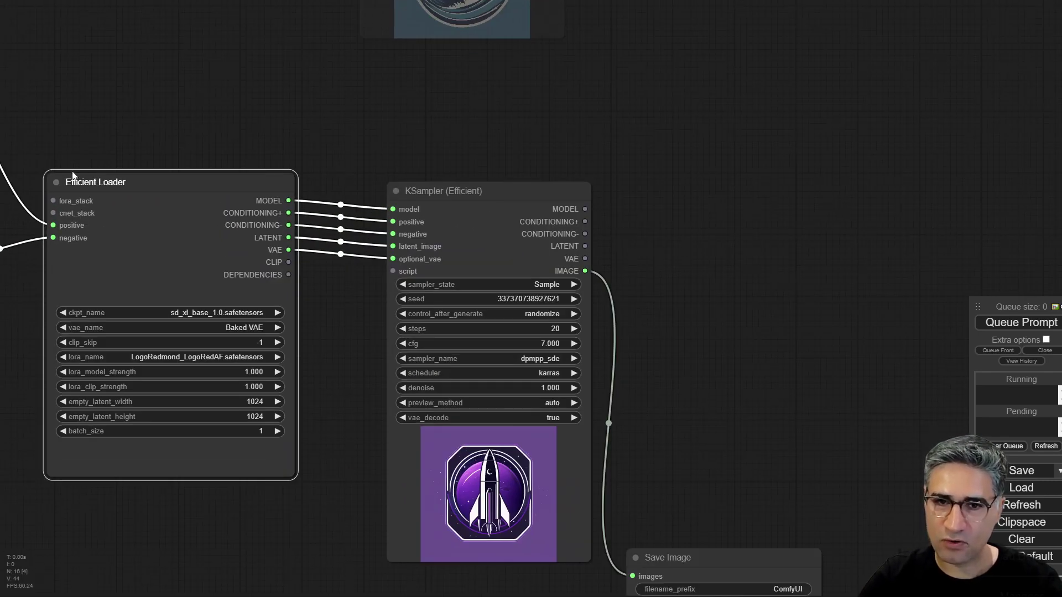
click(463, 190)
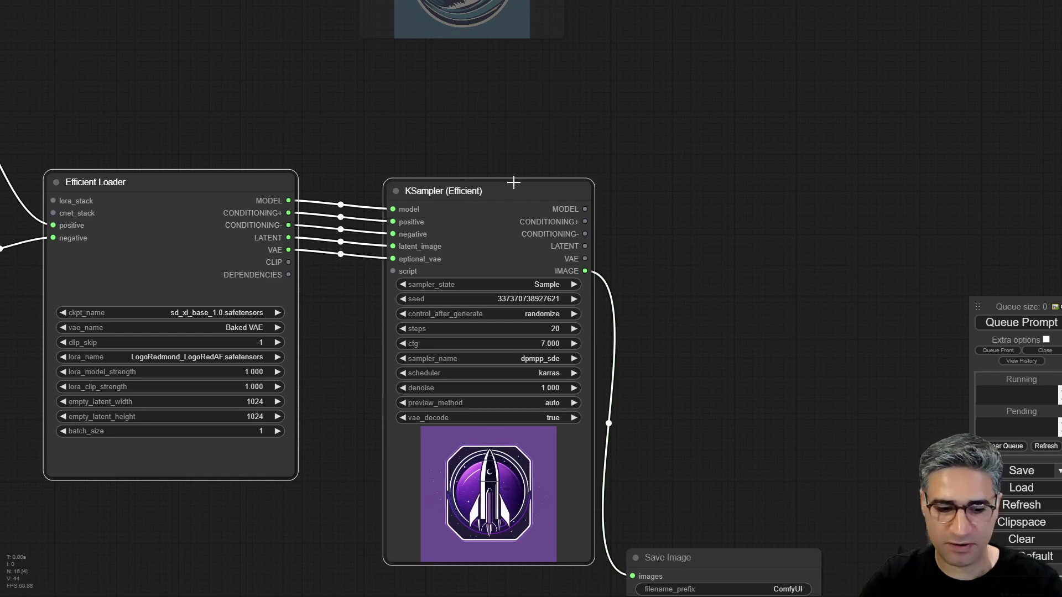
drag(736, 222, 399, 186)
scroll(463, 209, down, 2)
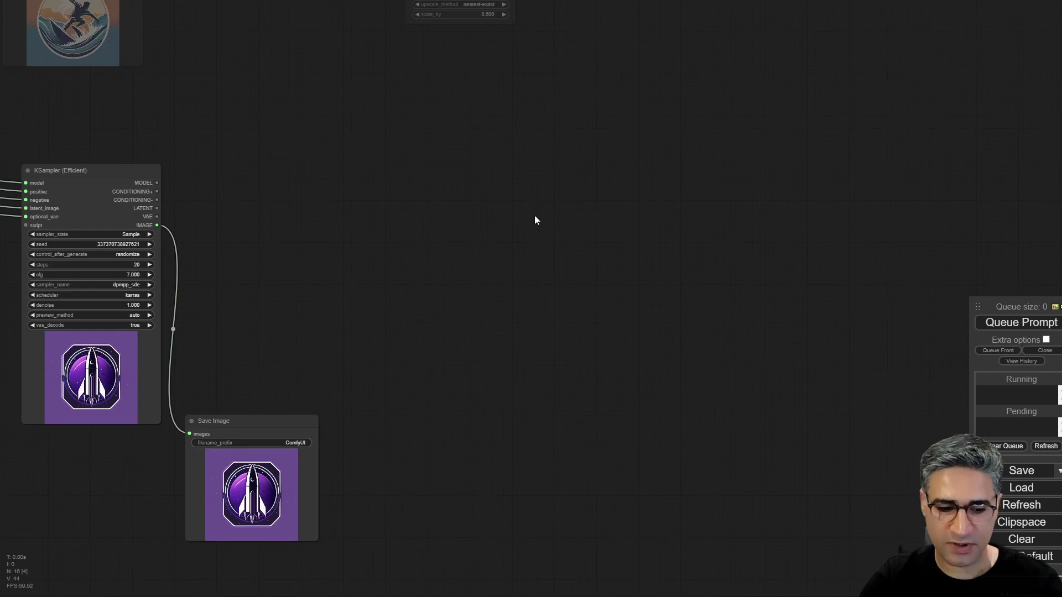
- Paste the Efficient Loader and KSampler (Efficient) with their prompt links and arrange them beside the first pair
key(ctrl+shift+v)
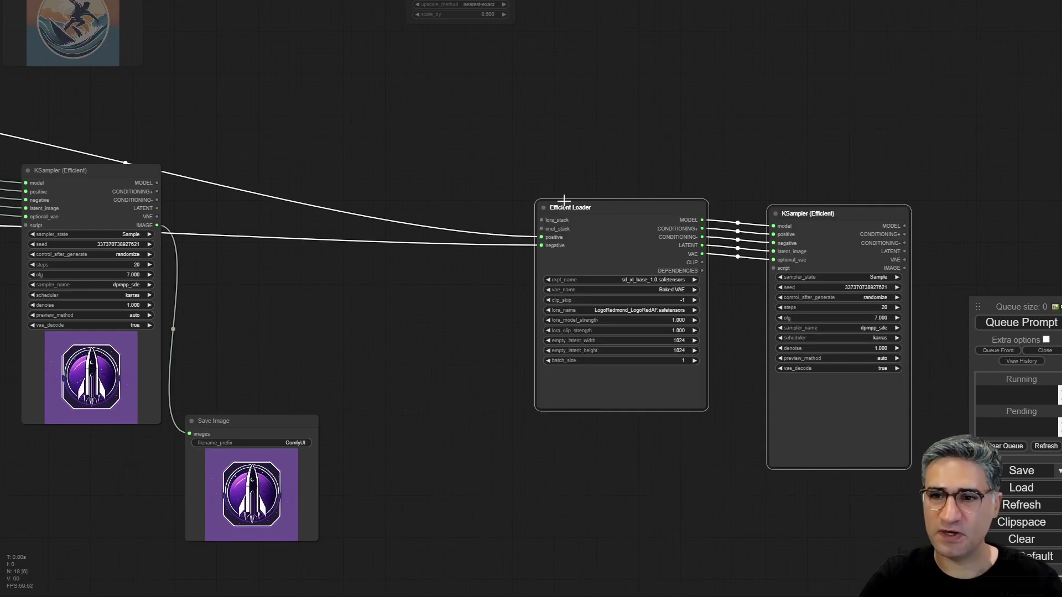
scroll(688, 179, down, 5)
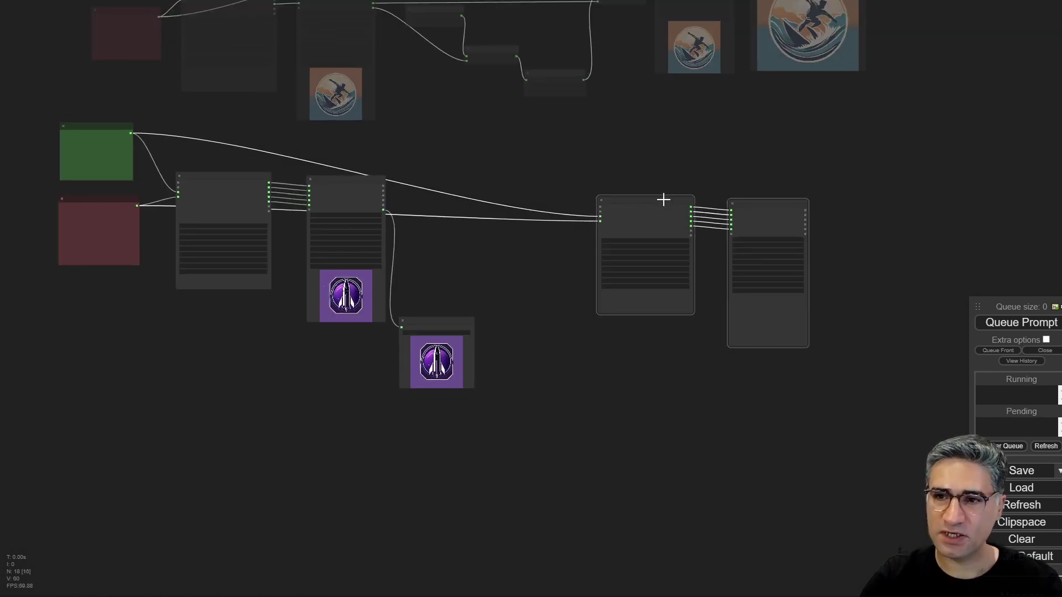
drag(664, 199, 604, 158)
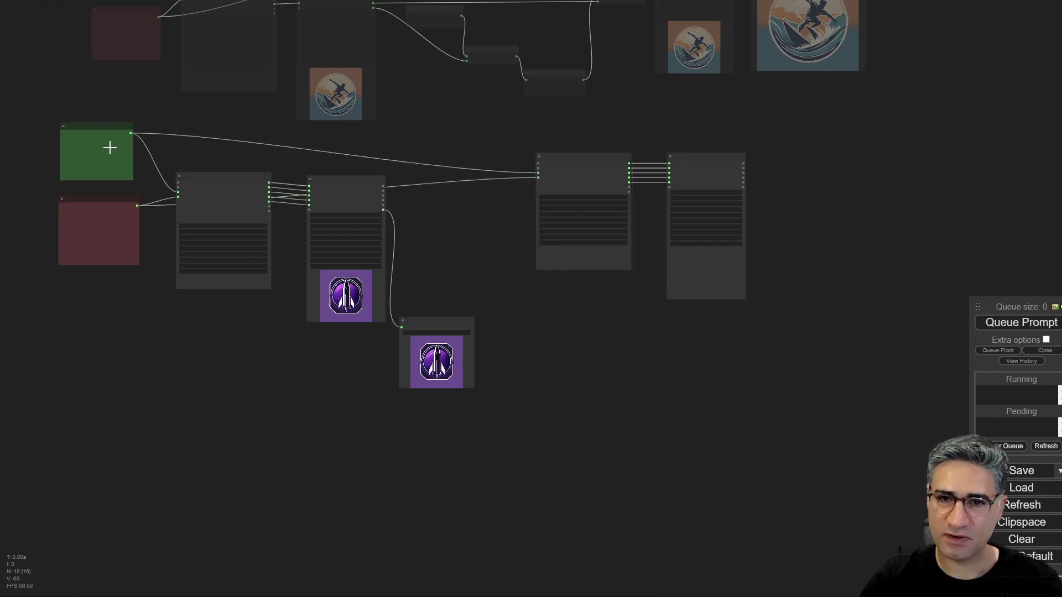
scroll(109, 147, up, 6)
scroll(530, 177, down, 2)
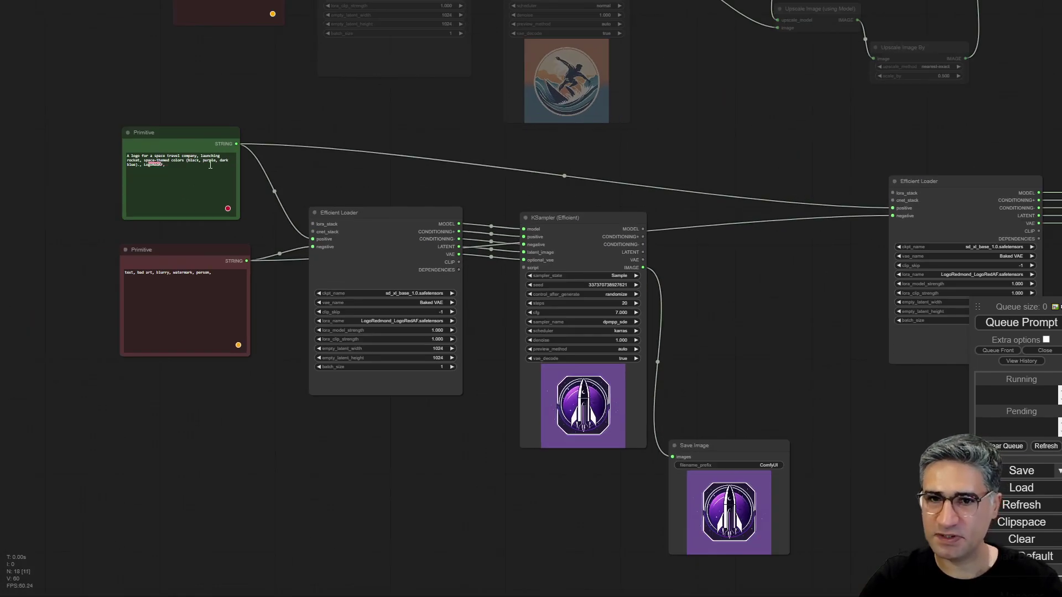
click(164, 273)
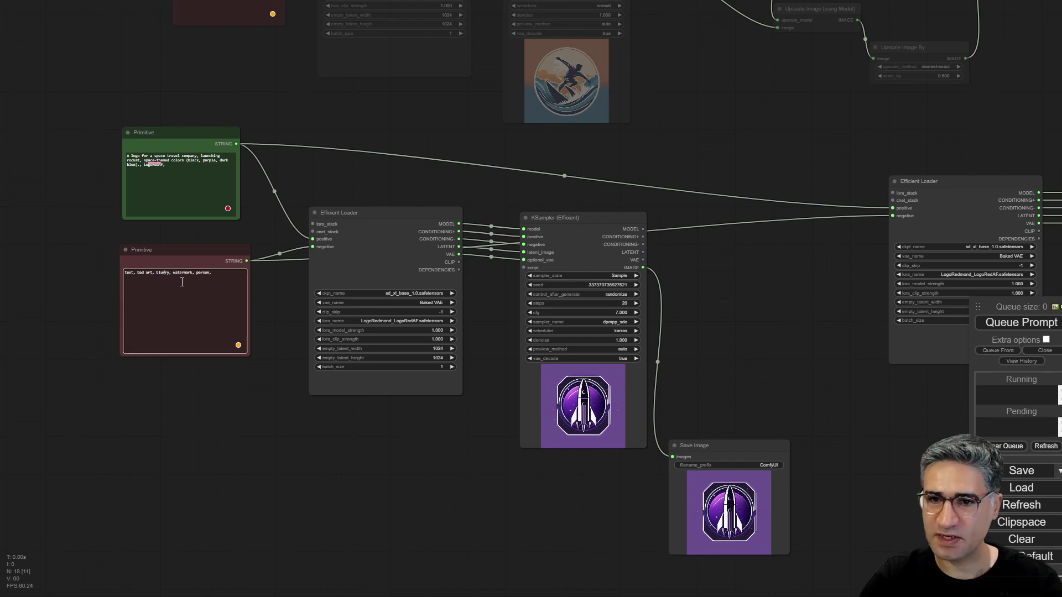
drag(819, 267, 361, 221)
scroll(626, 155, up, 4)
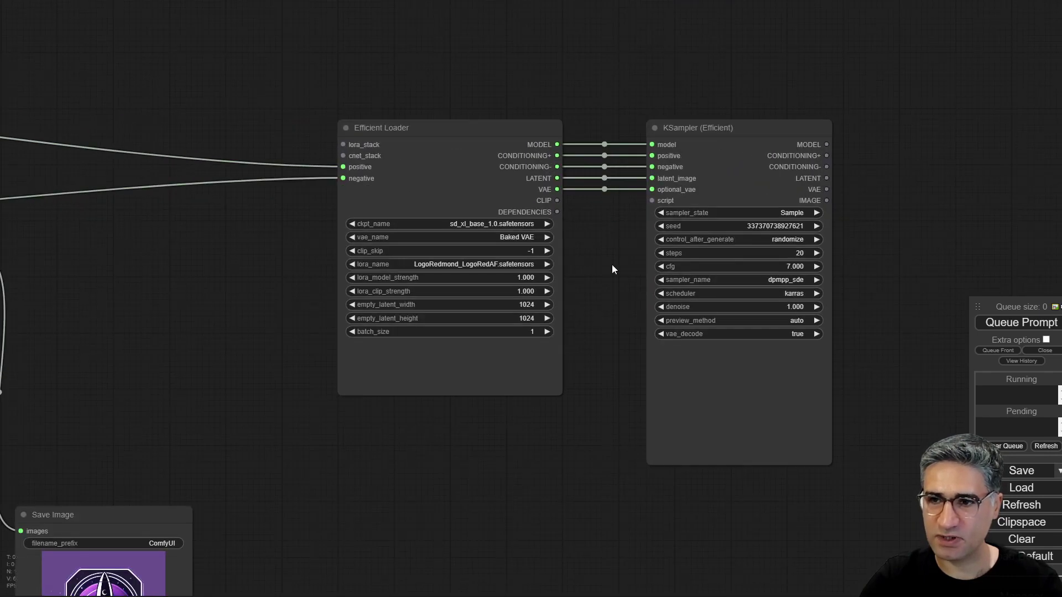
drag(713, 121, 787, 122)
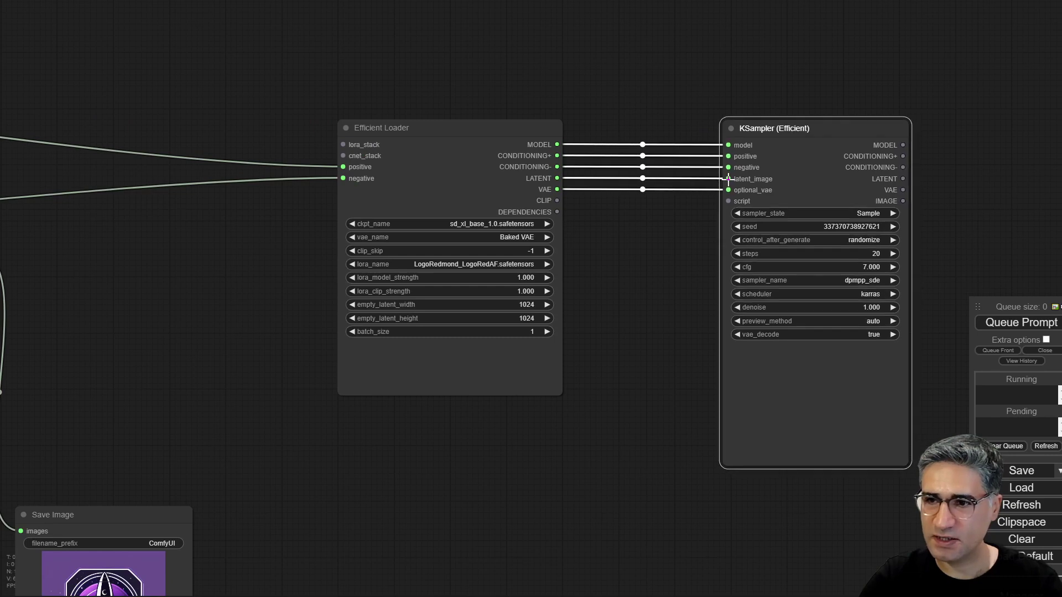
- Disconnect the second sampler's latent_image input and shift the pasted Efficient Loader right
drag(729, 178, 639, 206)
click(596, 336)
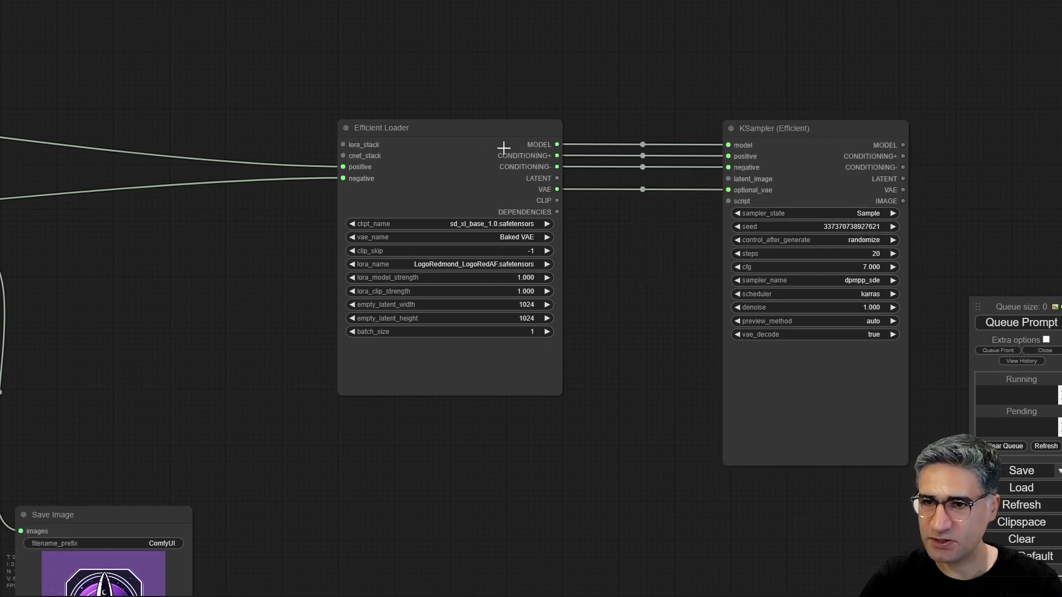
drag(518, 138, 584, 136)
drag(644, 85, 400, 60)
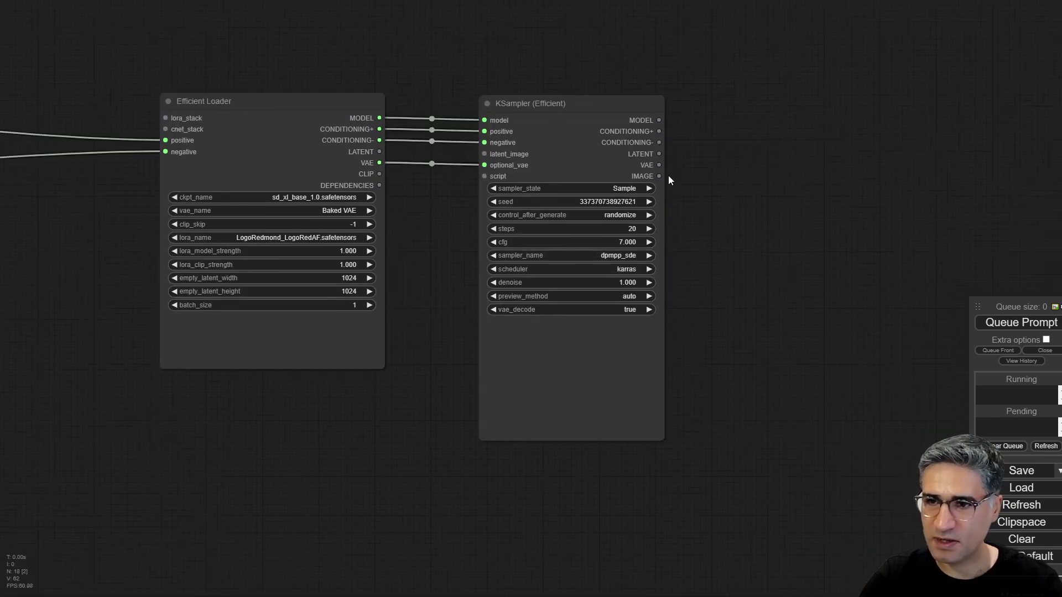
drag(660, 175, 747, 185)
- Attach a new Save Image node to the second sampler's IMAGE output and nudge the Efficient Loader right
click(766, 259)
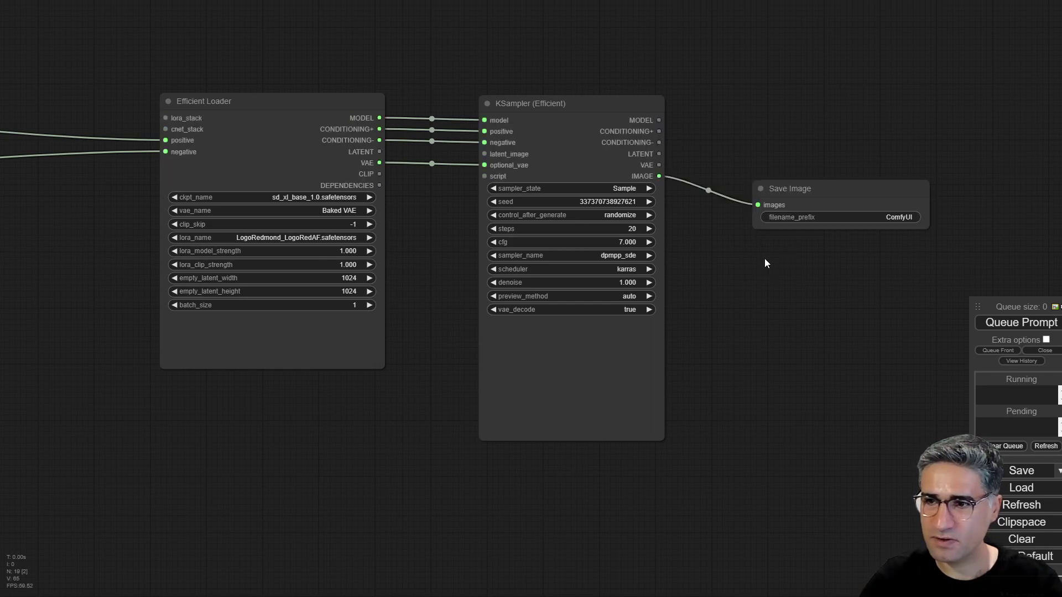
click(813, 167)
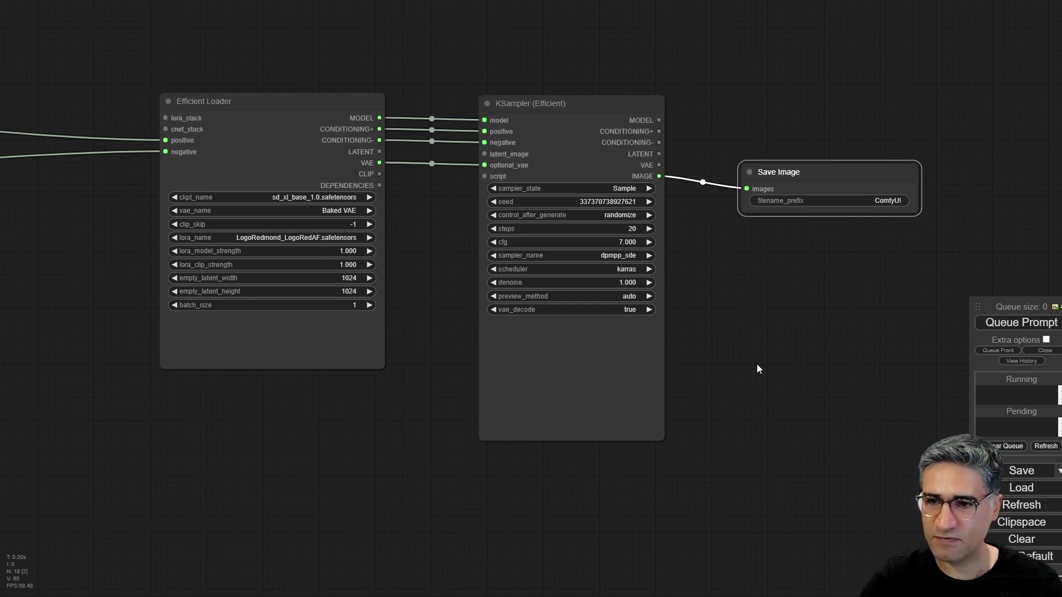
scroll(794, 327, up, 4)
drag(824, 243, 852, 362)
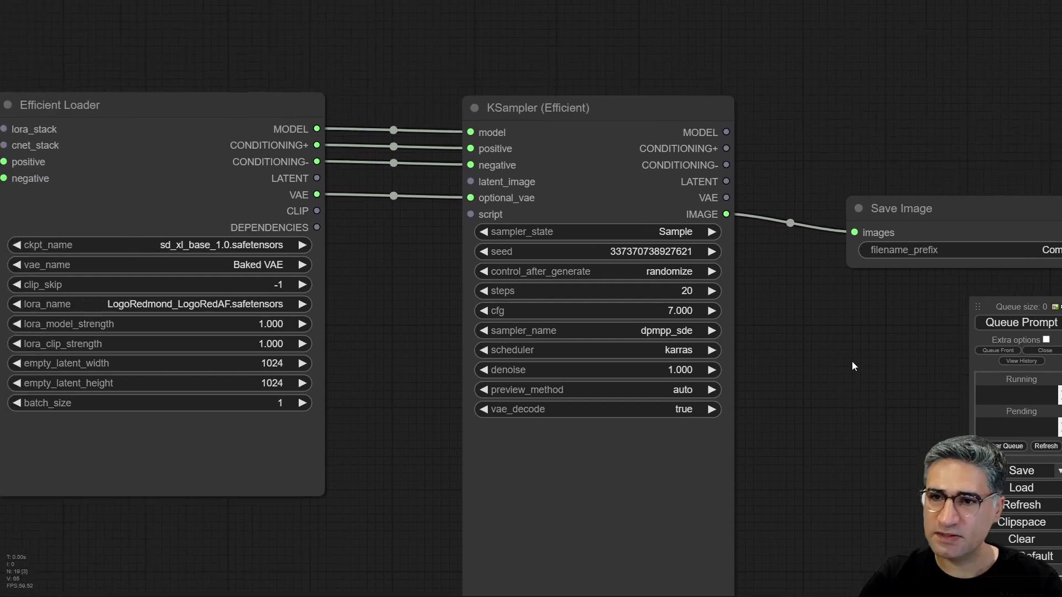
drag(285, 113, 345, 113)
- Set the second KSampler (Efficient)'s denoise to 0.24
click(593, 372)
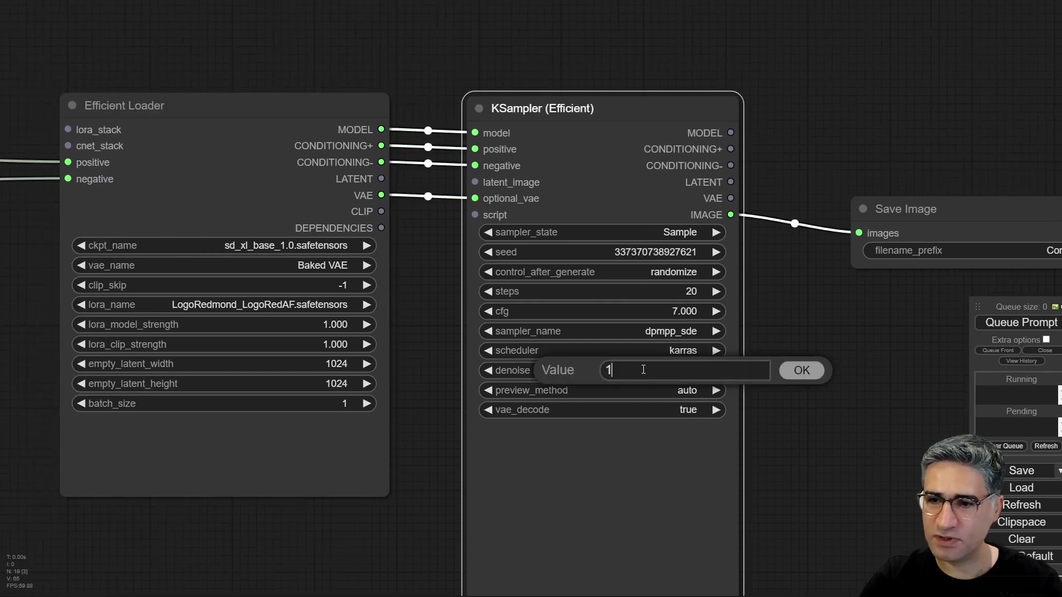
drag(654, 370, 464, 361)
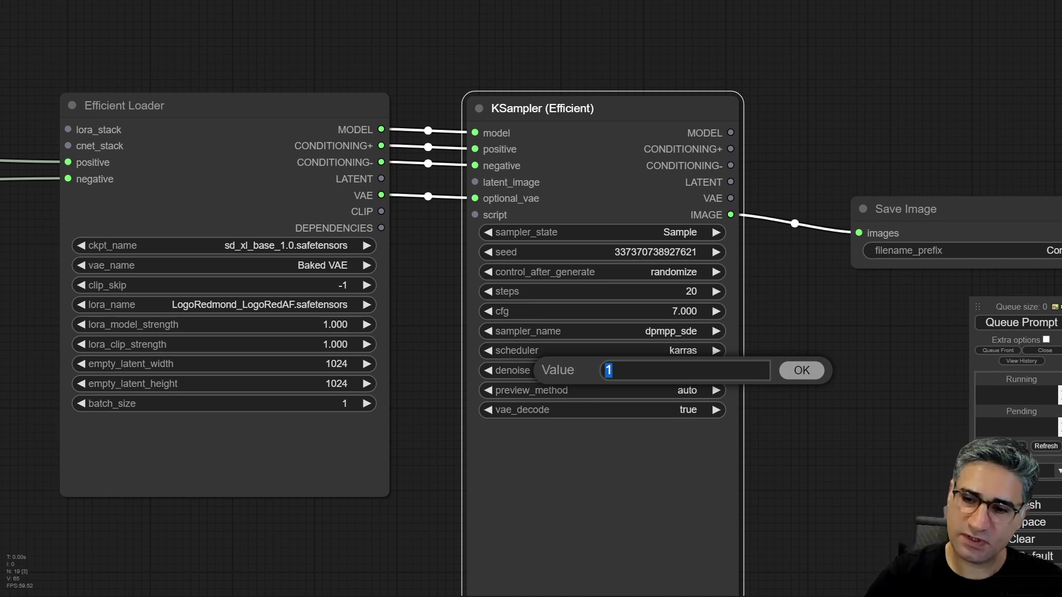
text(.24)
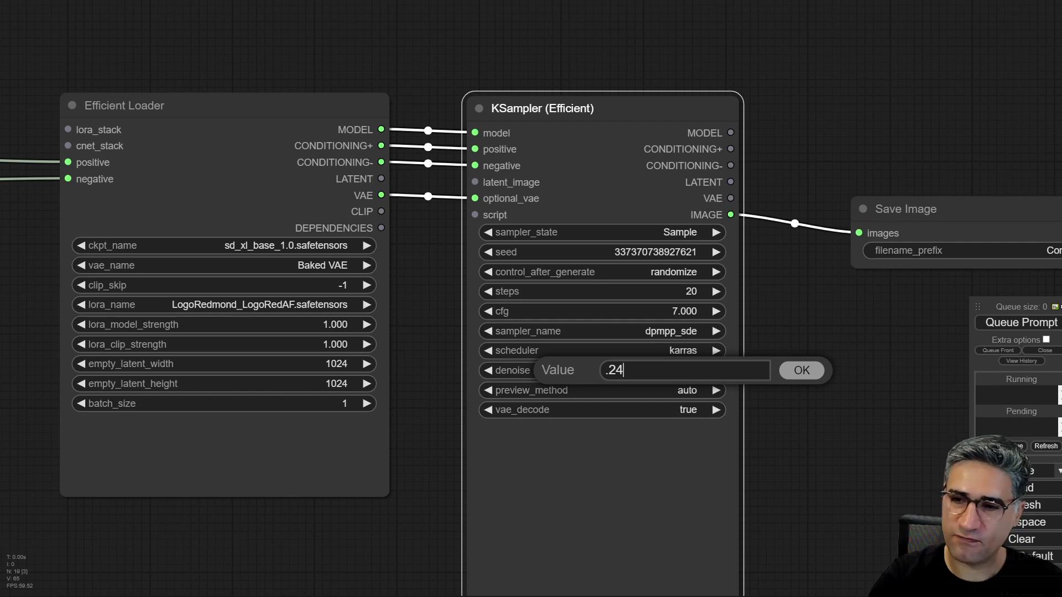
key(Return)
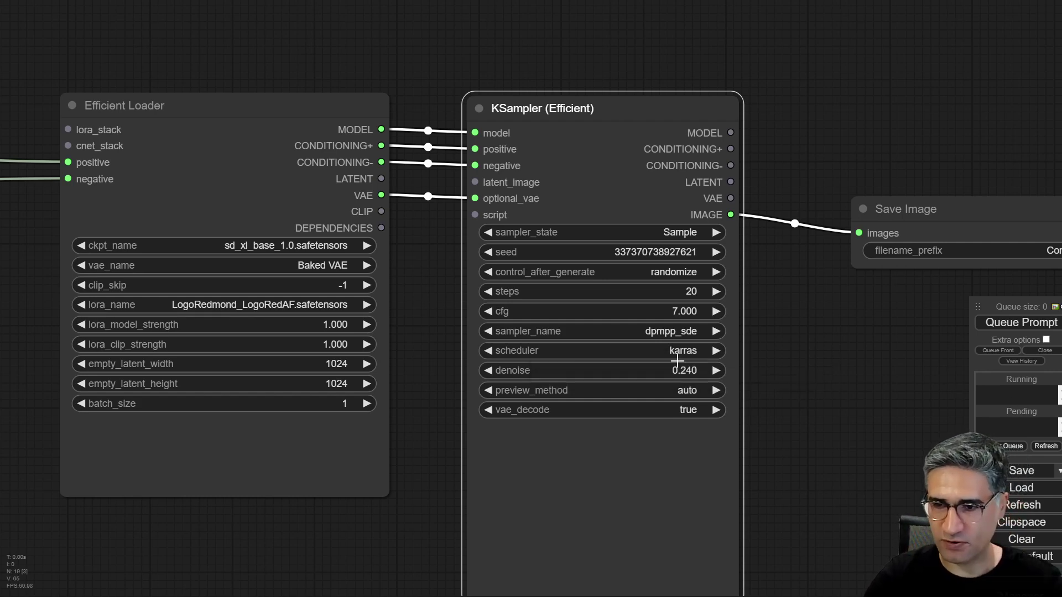
scroll(437, 332, down, 4)
drag(422, 489, 811, 356)
scroll(500, 347, down, 3)
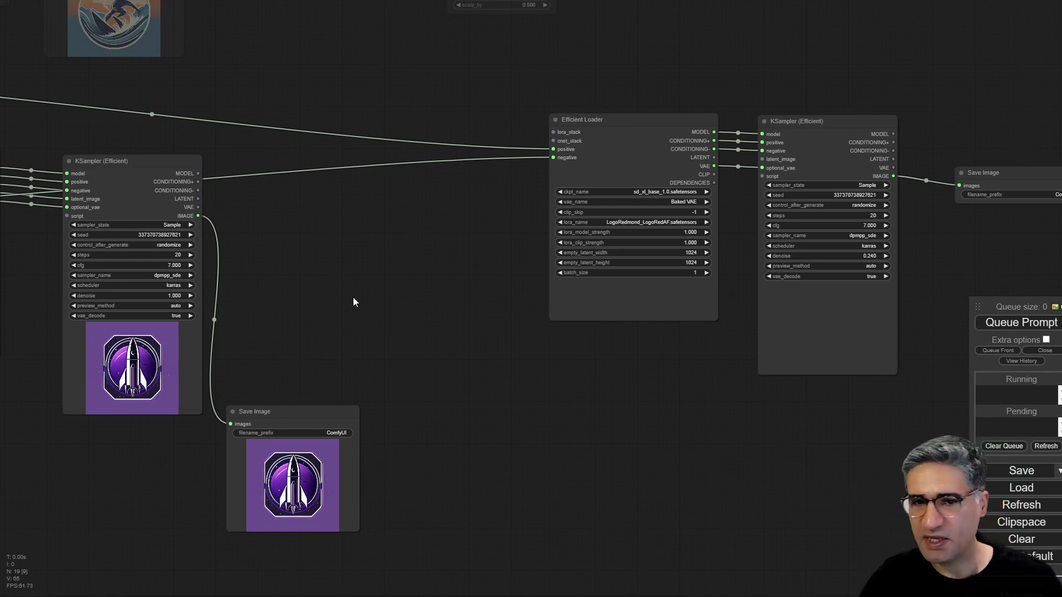
- Add a Load Upscale Model node via the 'ups' search and pick RealESRGAN_x4.pth as its model_name
scroll(245, 228, up, 4)
scroll(271, 233, up, 3)
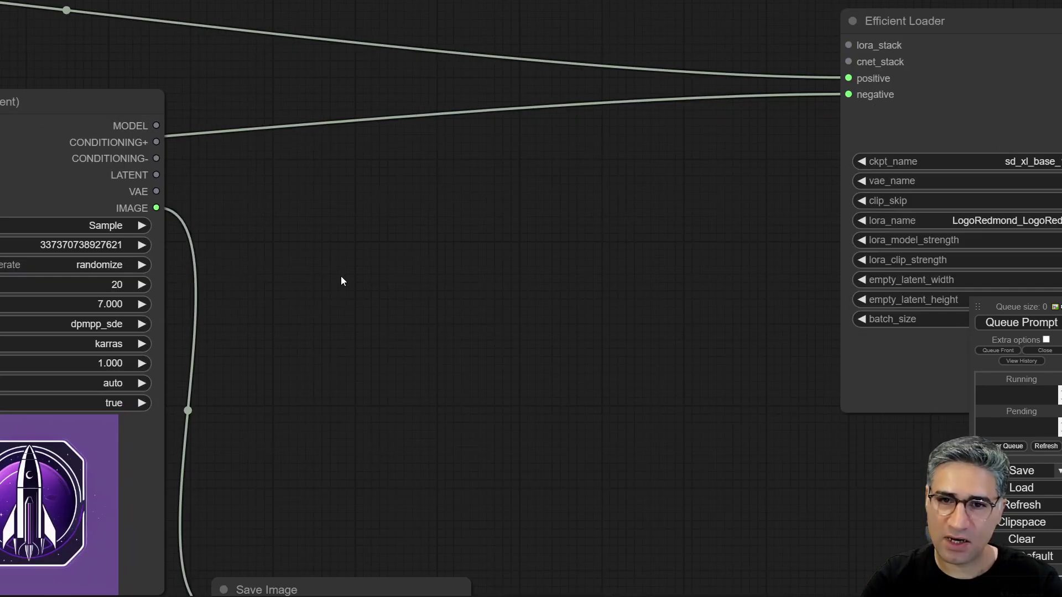
double_click(341, 281)
text(u)
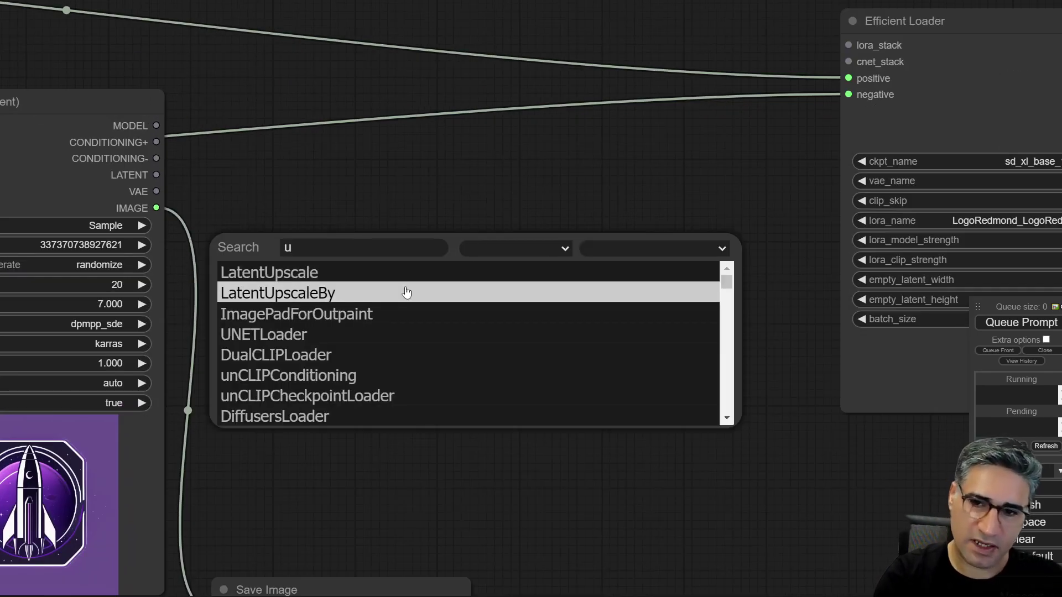
text(p)
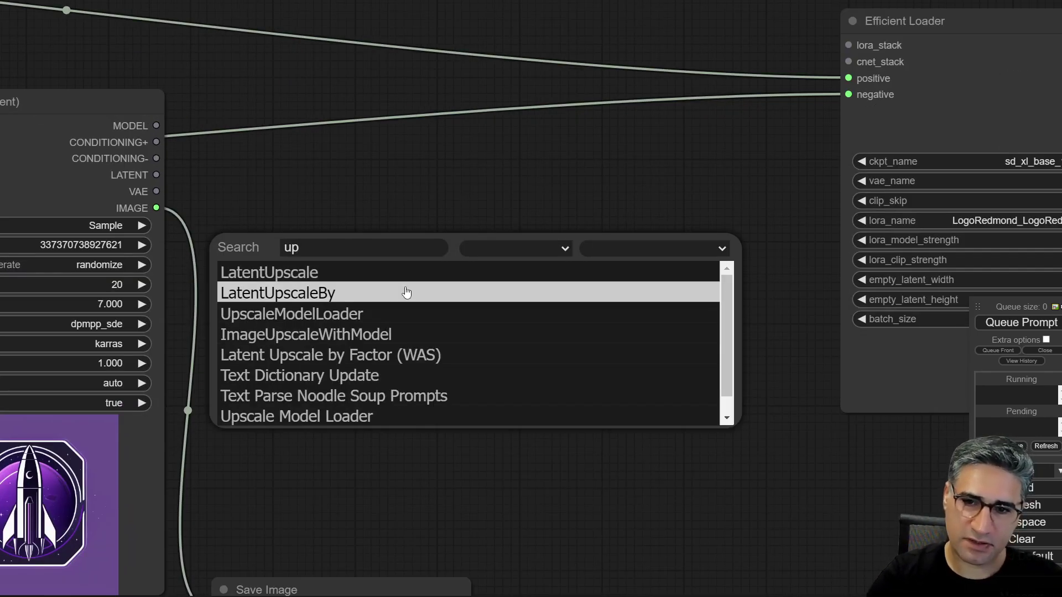
text(s)
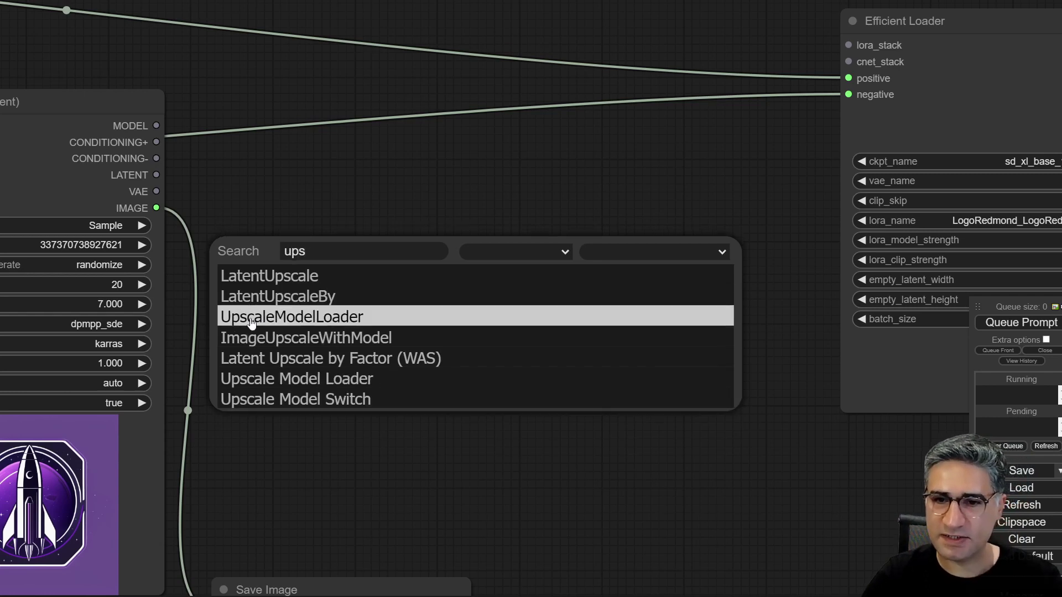
click(273, 326)
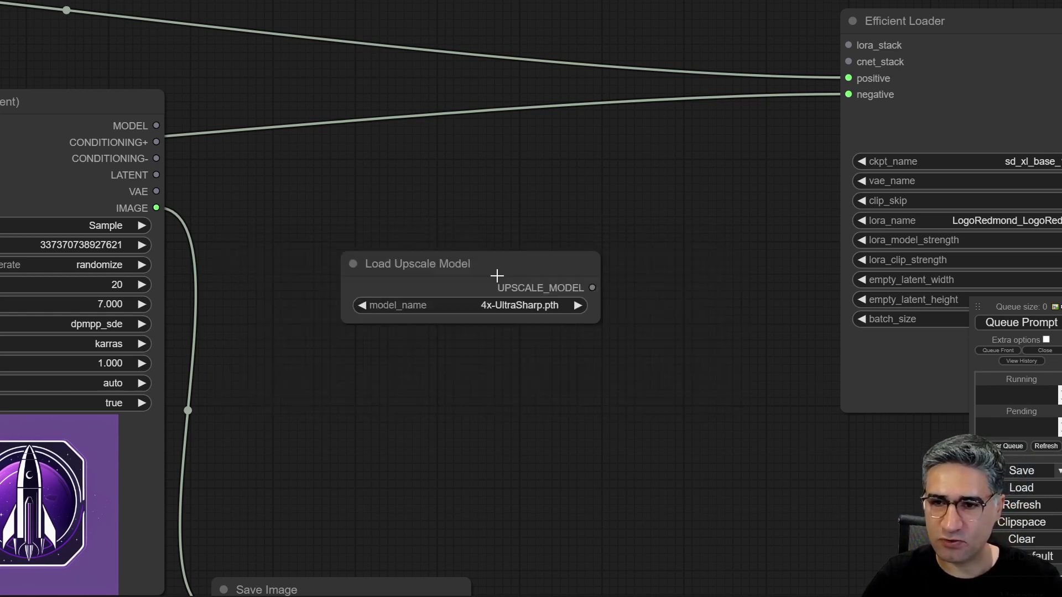
drag(497, 276, 383, 231)
click(407, 266)
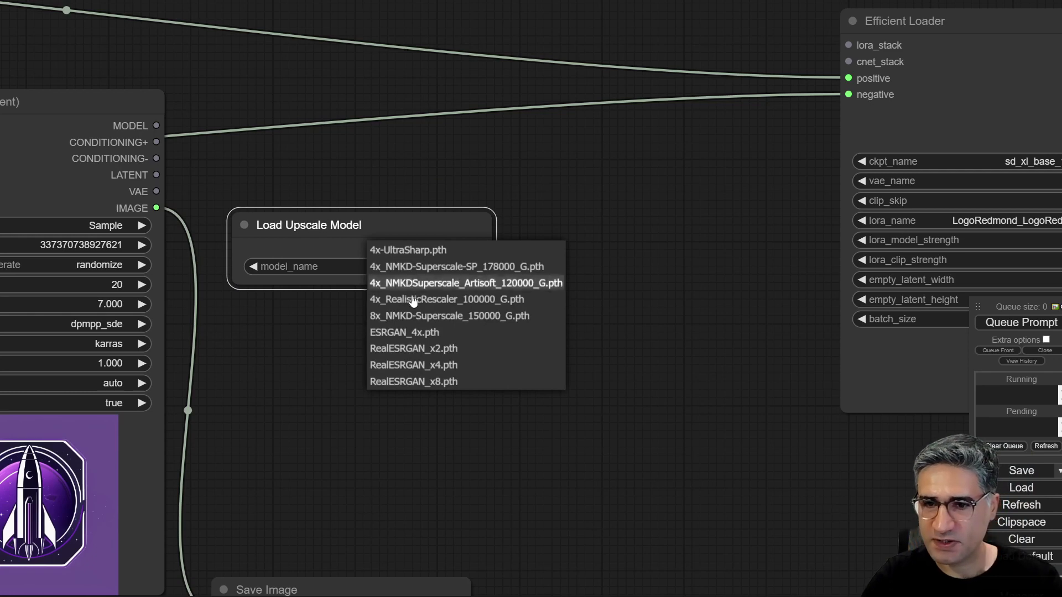
click(403, 250)
click(374, 267)
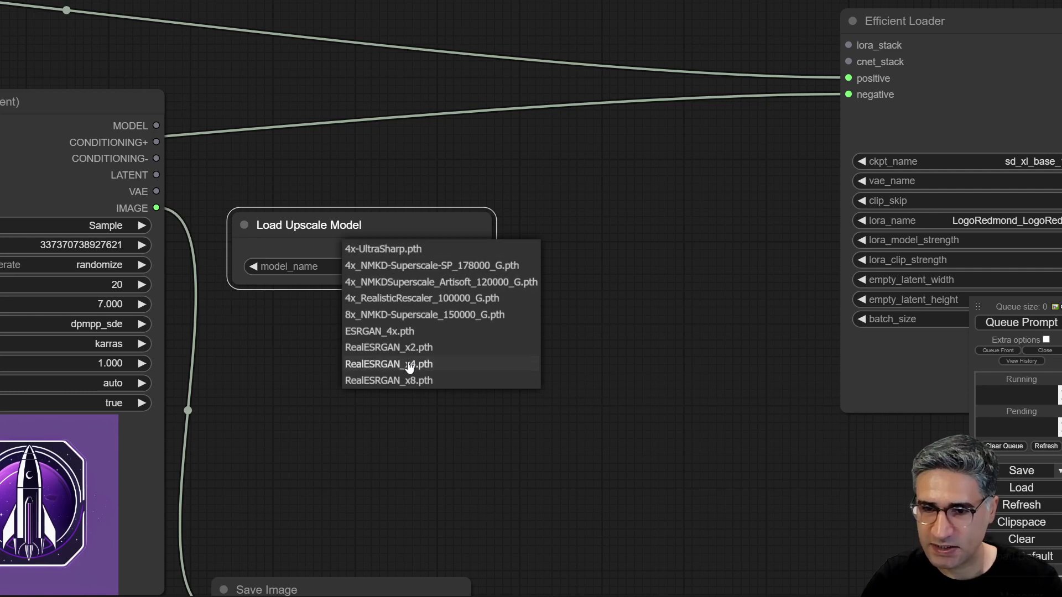
click(389, 365)
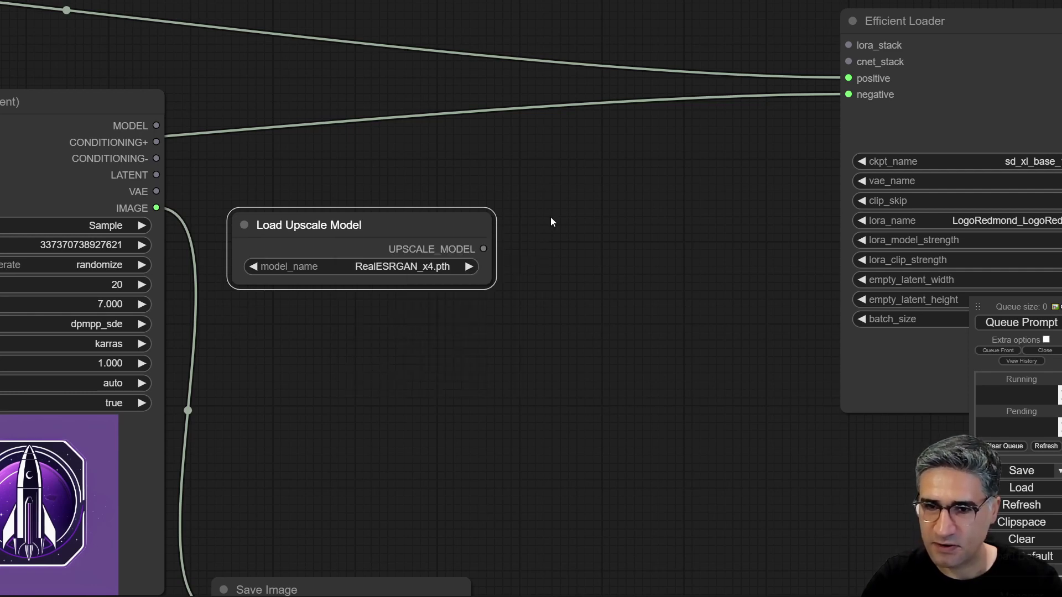
drag(978, 305, 976, 167)
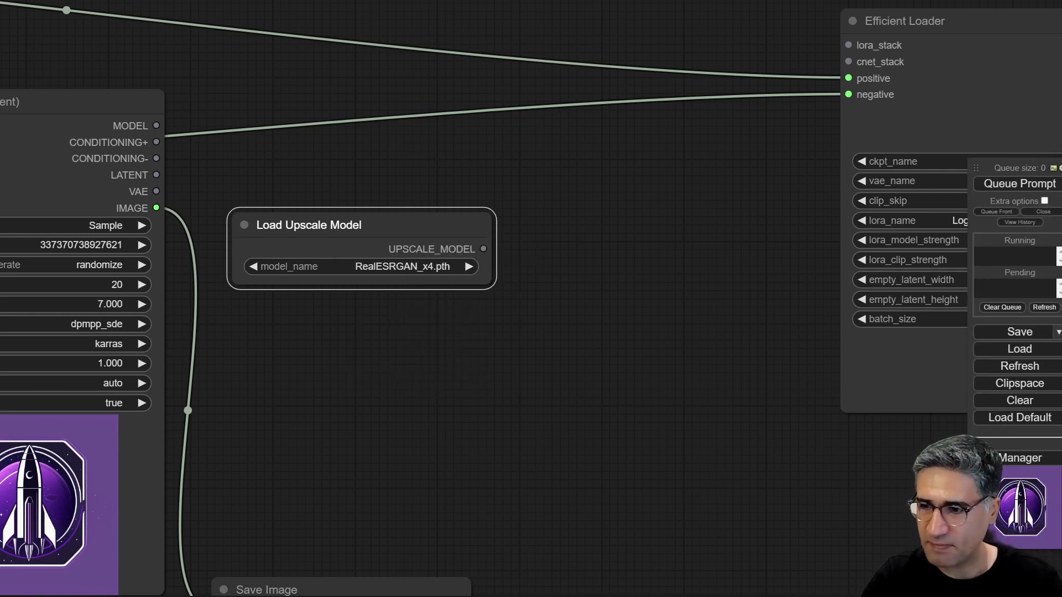
click(1027, 459)
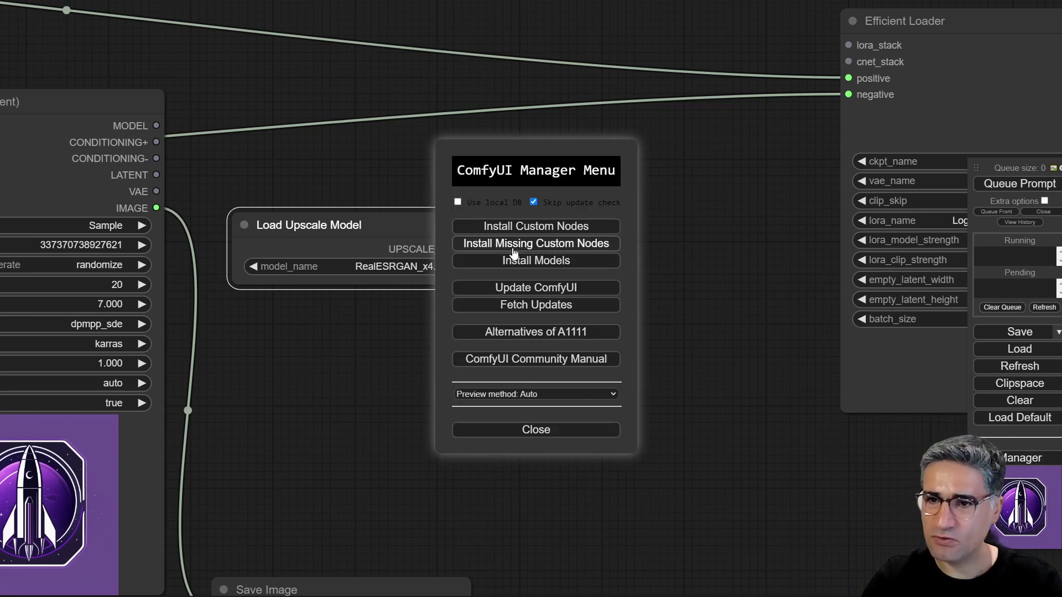
click(543, 265)
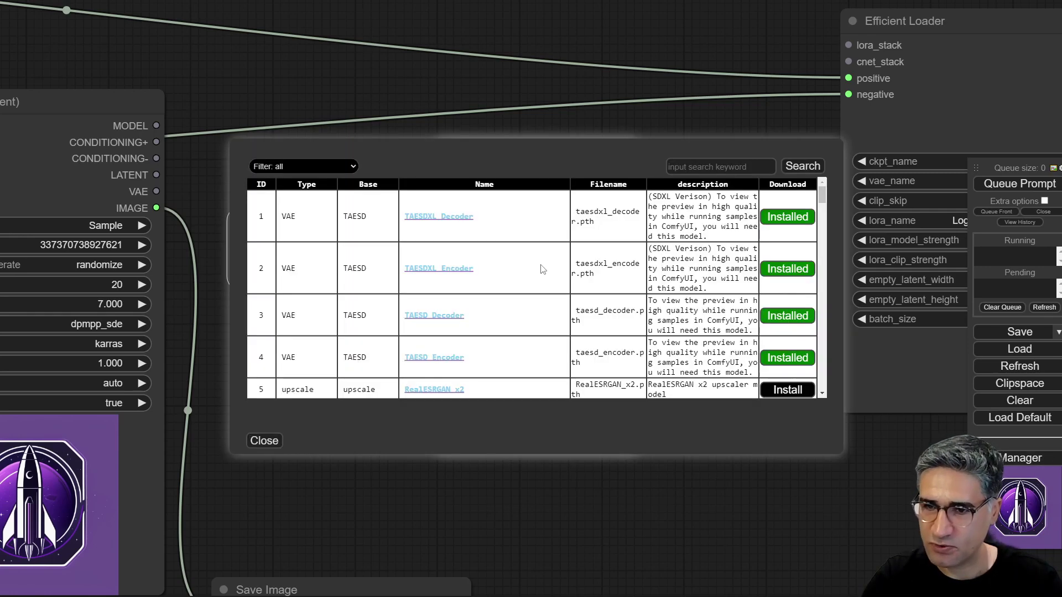
scroll(585, 322, down, 3)
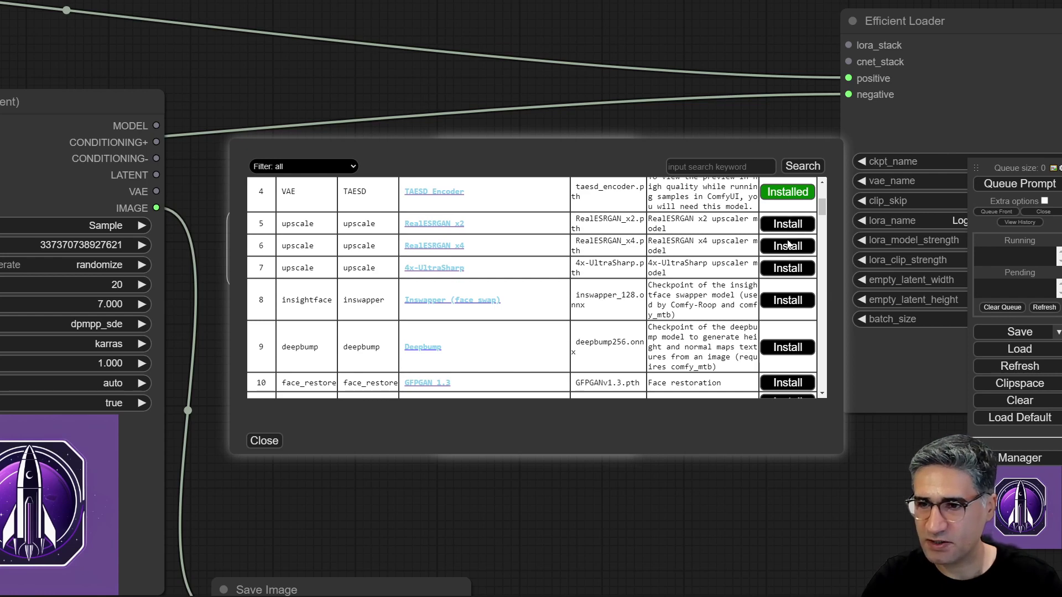
click(259, 443)
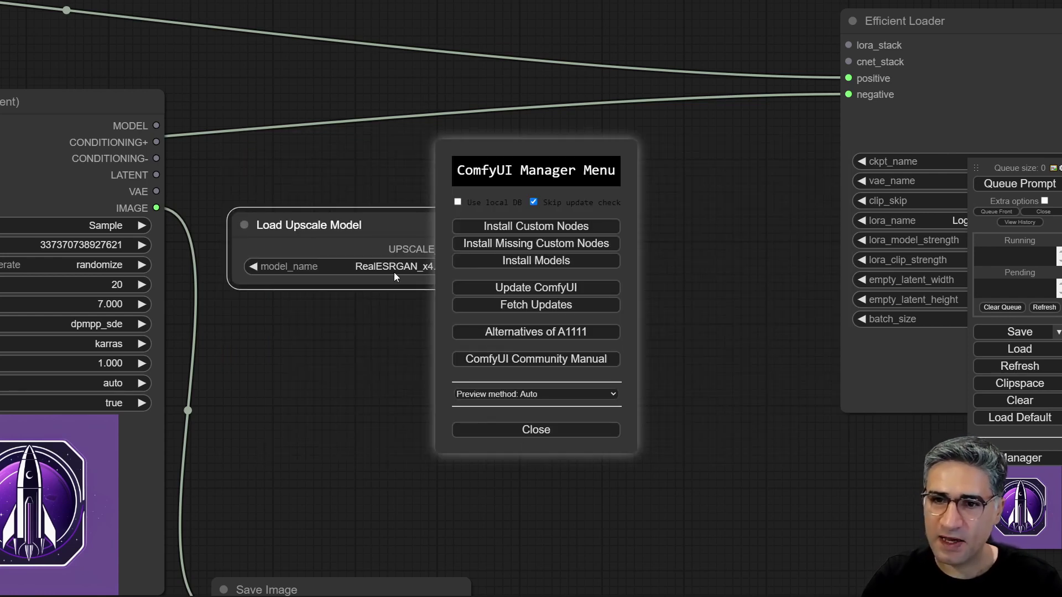
click(516, 430)
drag(324, 235, 333, 193)
scroll(402, 226, up, 4)
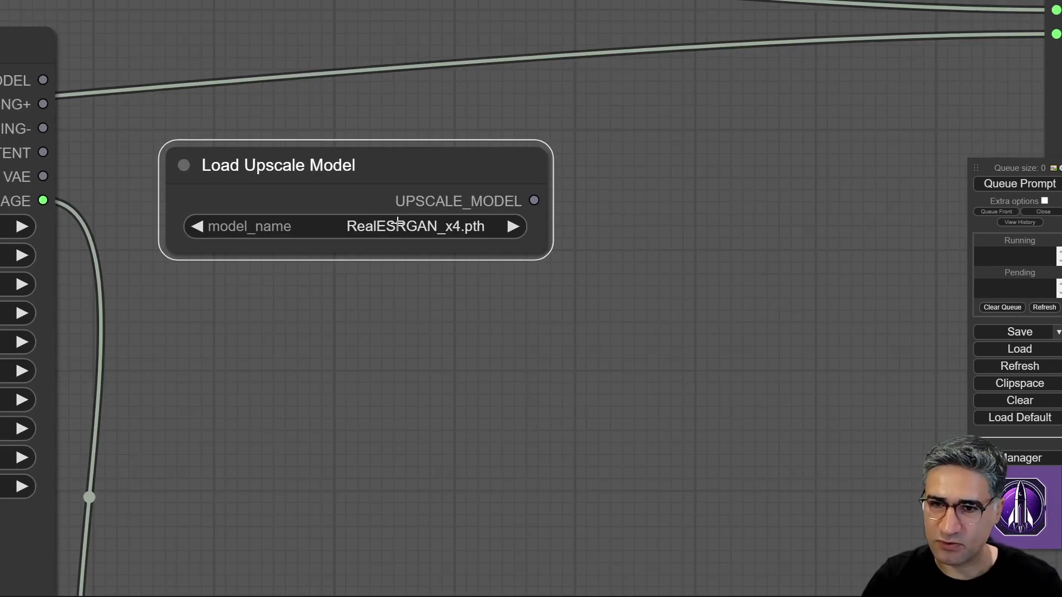
- Switch the Load Upscale Model's model_name to 4x-UltraSharp.pth
click(398, 226)
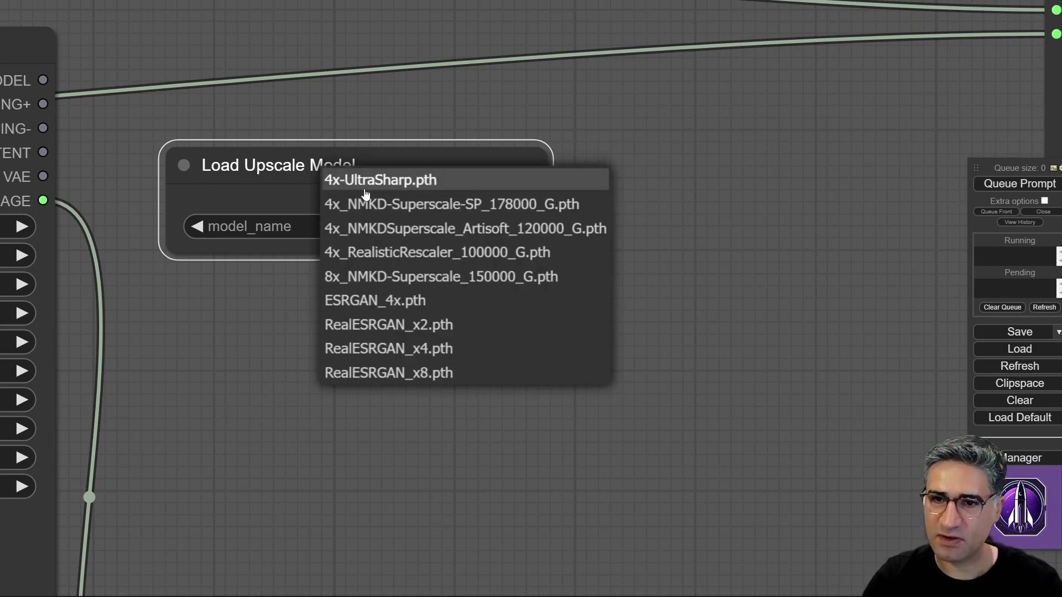
click(342, 182)
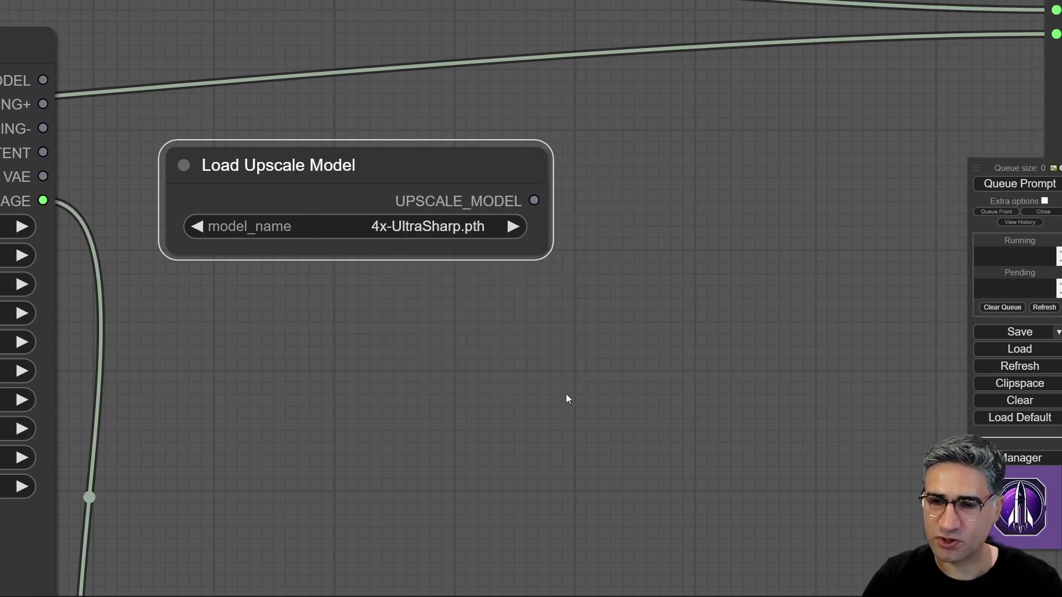
scroll(419, 327, down, 2)
- Add an Upscale Image (using Model) node from UPSCALE_MODEL and feed it the first sampler's IMAGE
drag(400, 177, 452, 208)
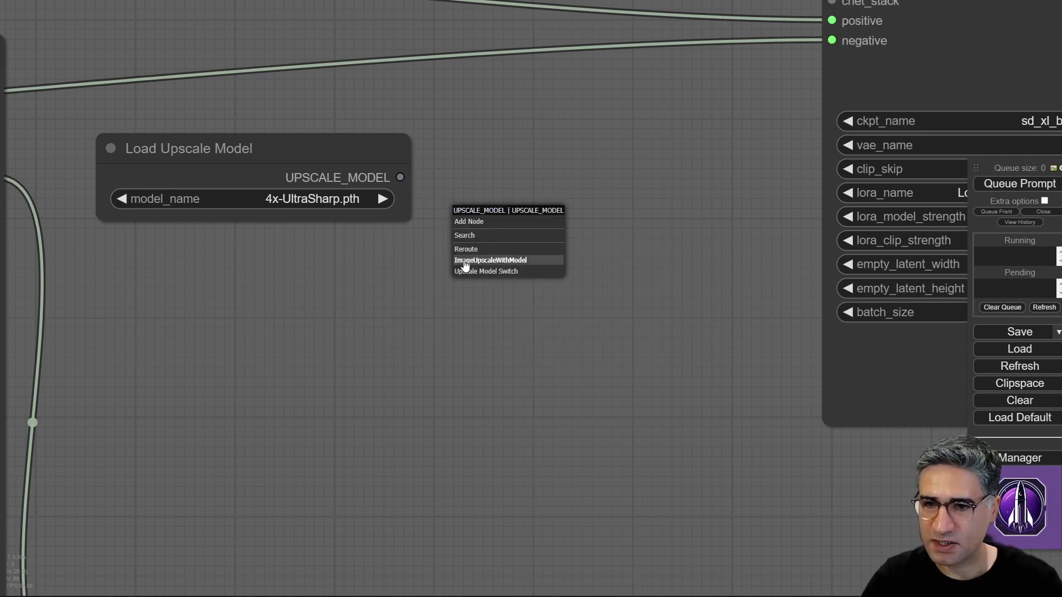
click(491, 260)
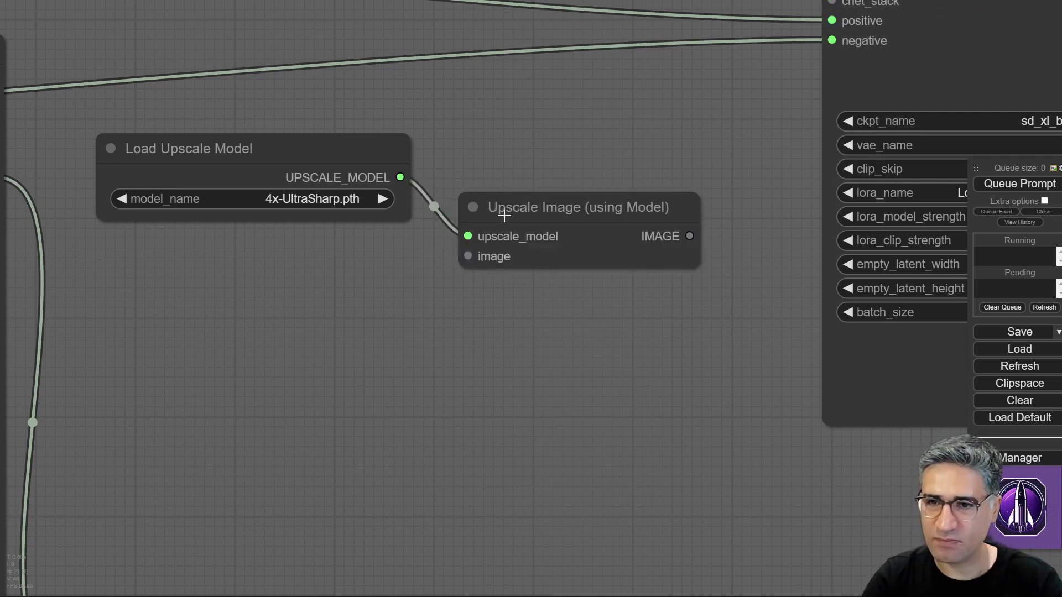
drag(550, 209, 563, 243)
scroll(428, 398, down, 3)
drag(417, 402, 402, 283)
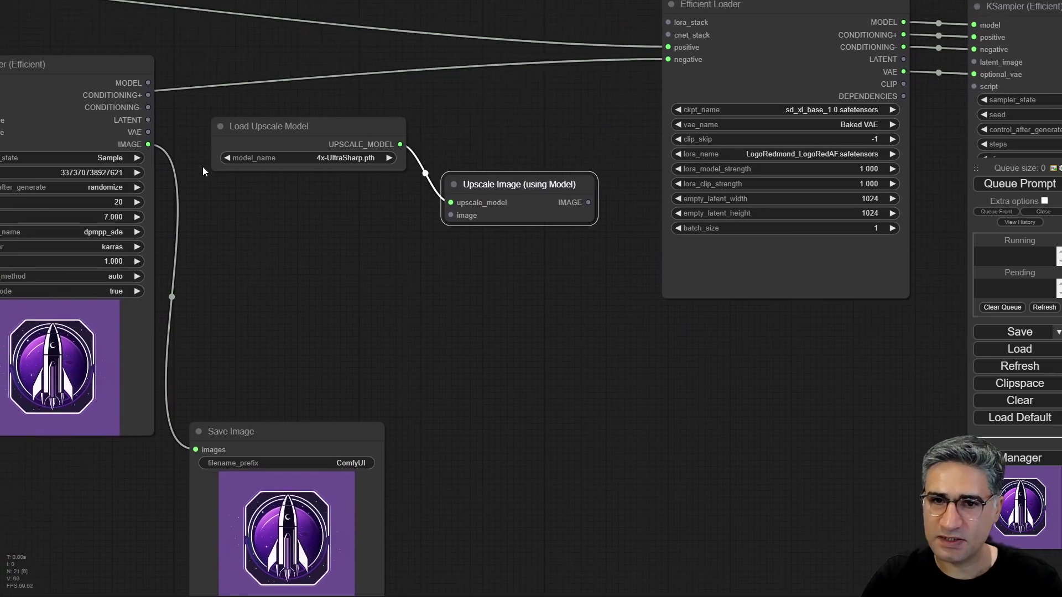
drag(145, 144, 395, 240)
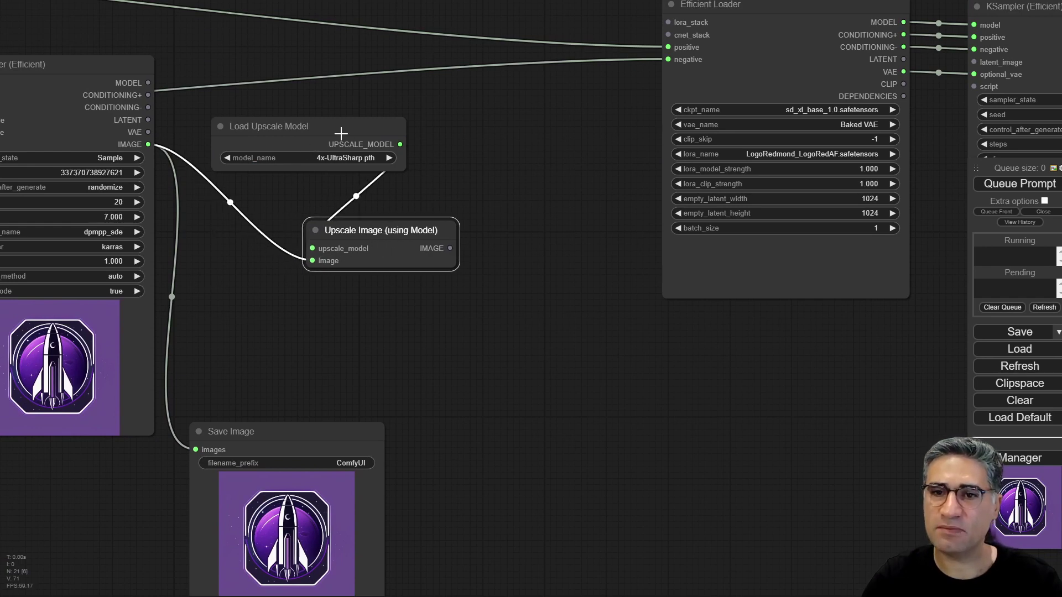
scroll(461, 248, up, 2)
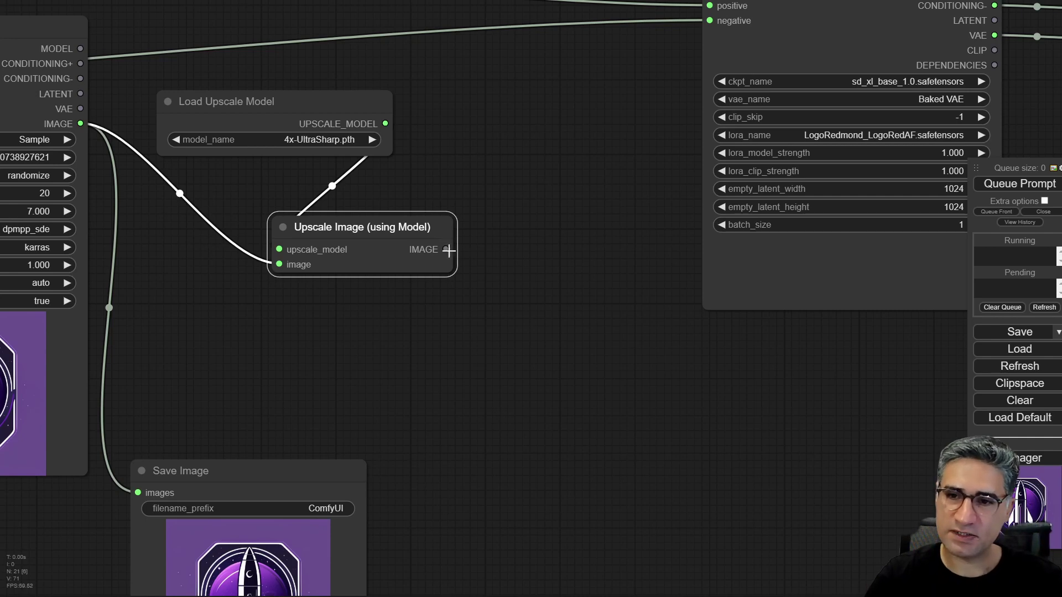
- Add an Upscale Image By node via the 'ima' search and feed it the model-upscaled image
double_click(486, 268)
text(i)
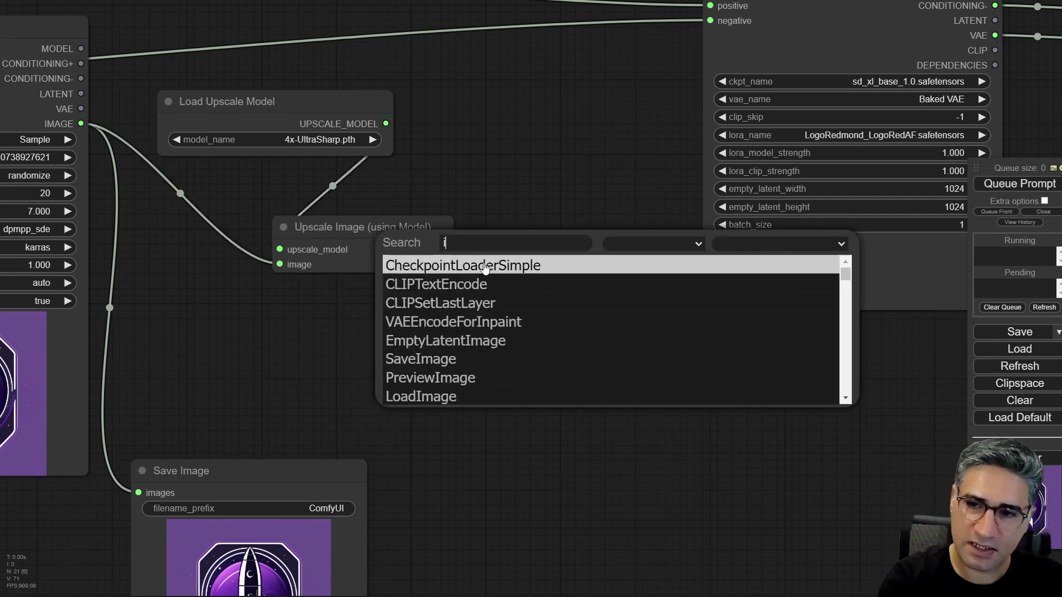
text(ma)
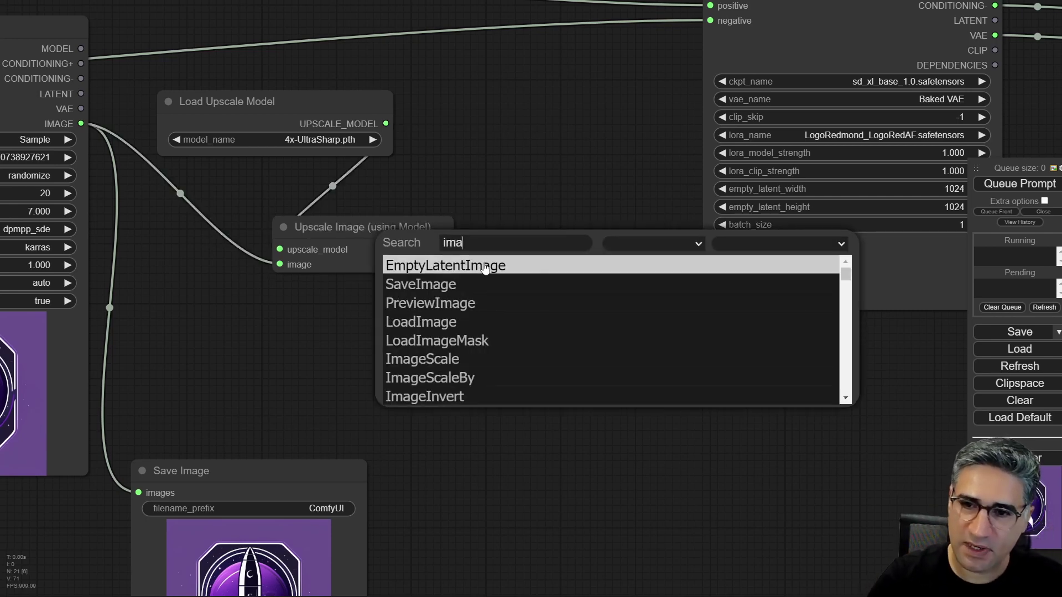
click(479, 376)
drag(550, 256, 493, 318)
drag(449, 252, 433, 334)
scroll(495, 321, up, 6)
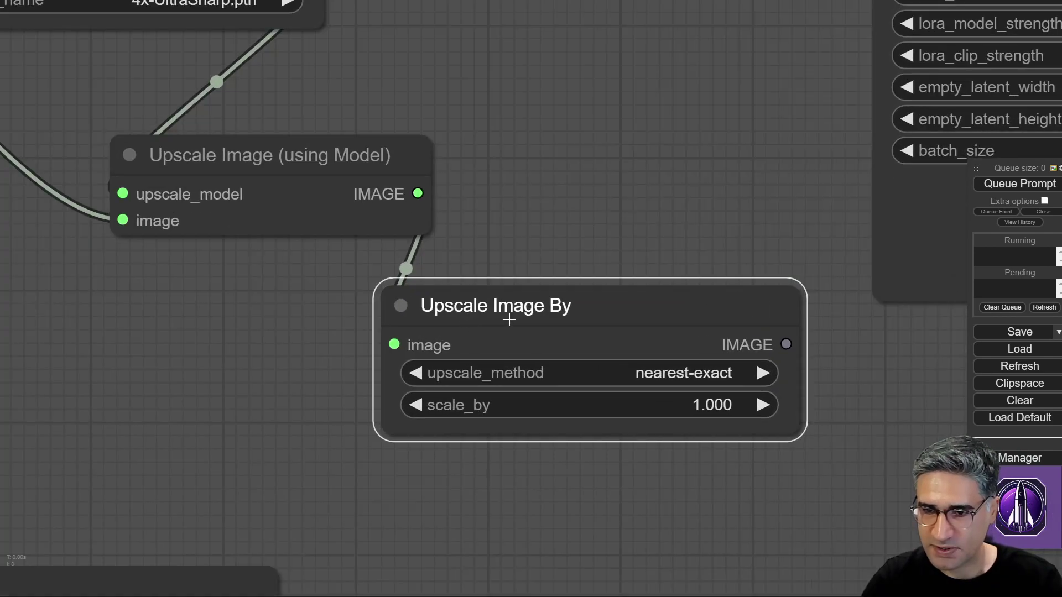
- Set Upscale Image By's scale_by to 0.5
click(633, 406)
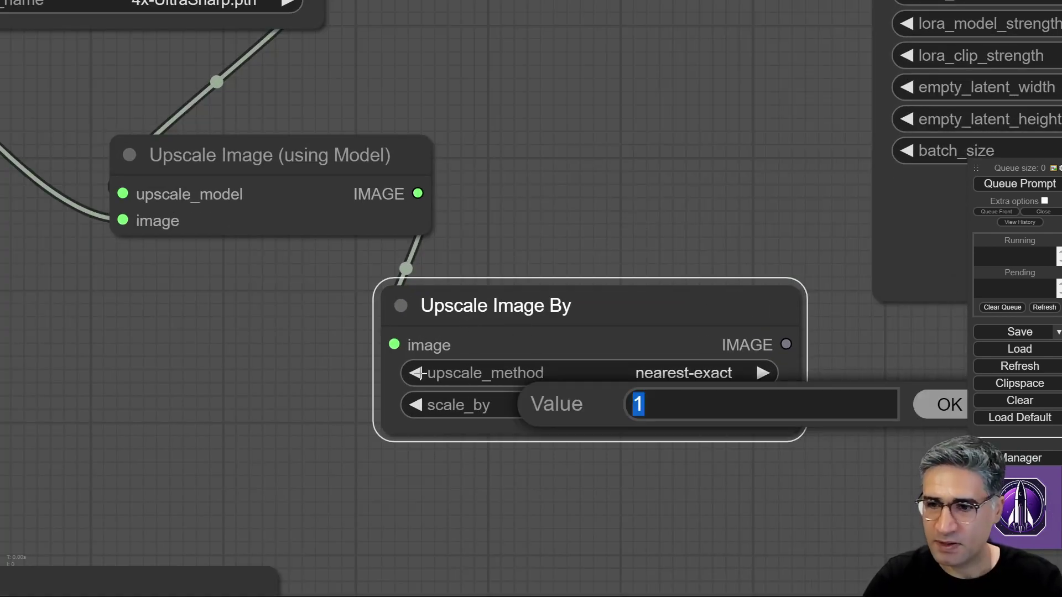
text(0.5)
key(Return)
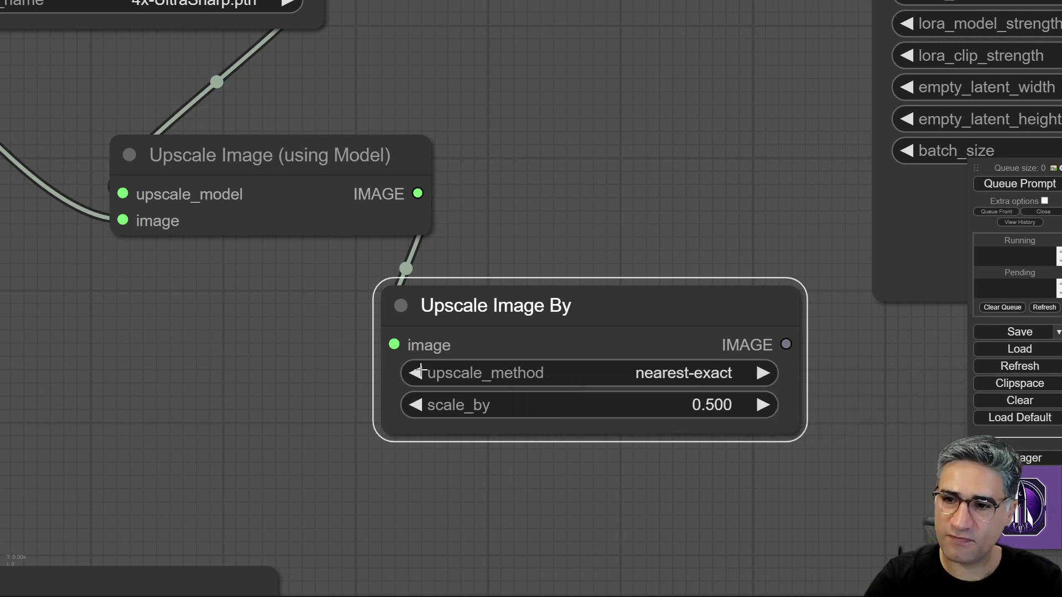
scroll(459, 180, down, 3)
drag(460, 200, 450, 325)
scroll(473, 334, down, 4)
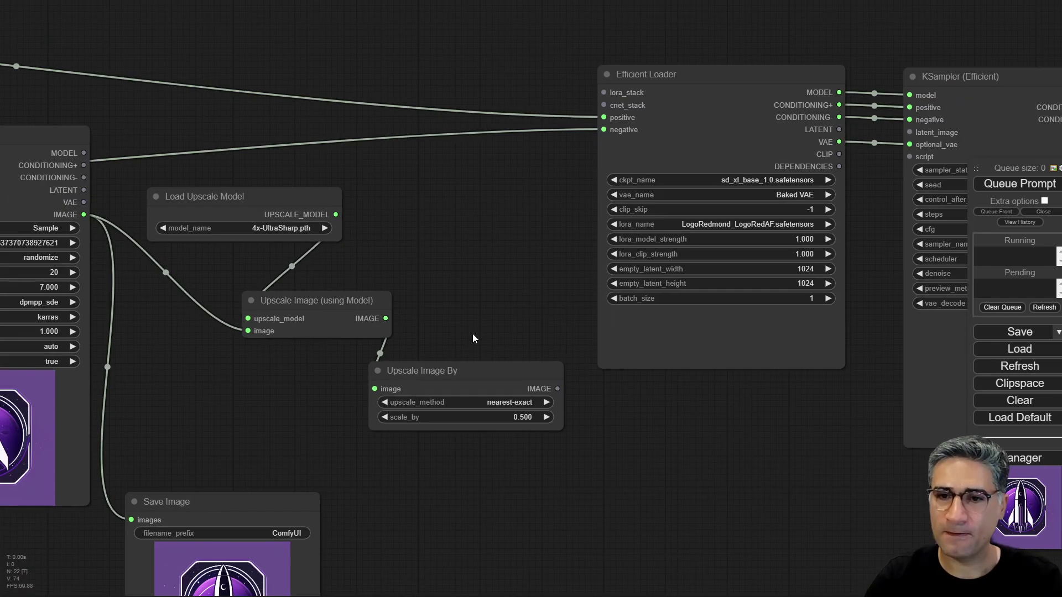
- Stack the Upscale Image By node beneath Upscale Image (using Model) on the left
drag(310, 302, 266, 278)
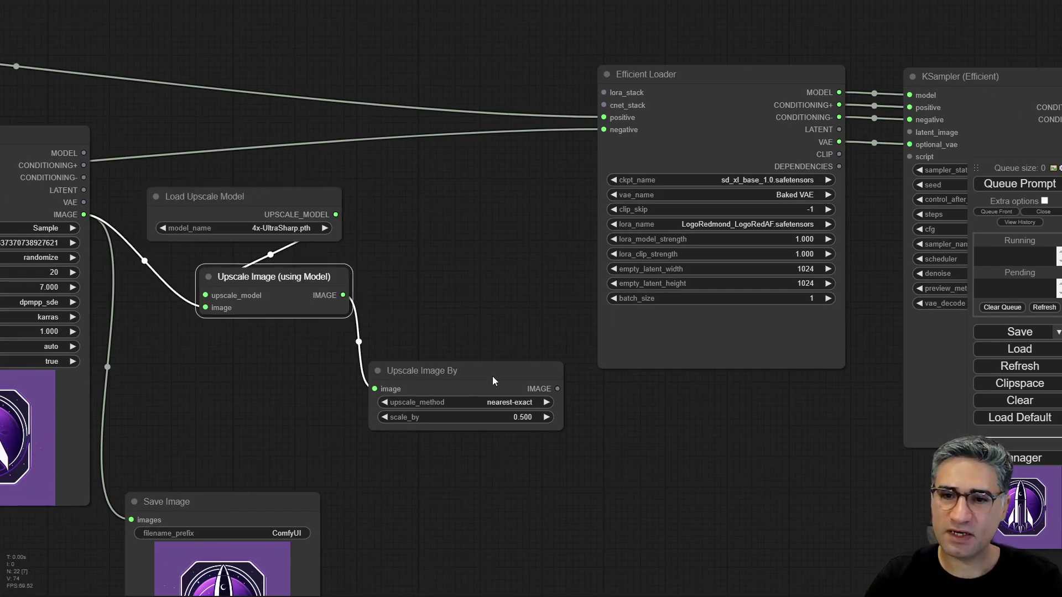
drag(470, 375, 315, 350)
drag(423, 269, 292, 265)
scroll(514, 248, down, 4)
drag(454, 386, 379, 382)
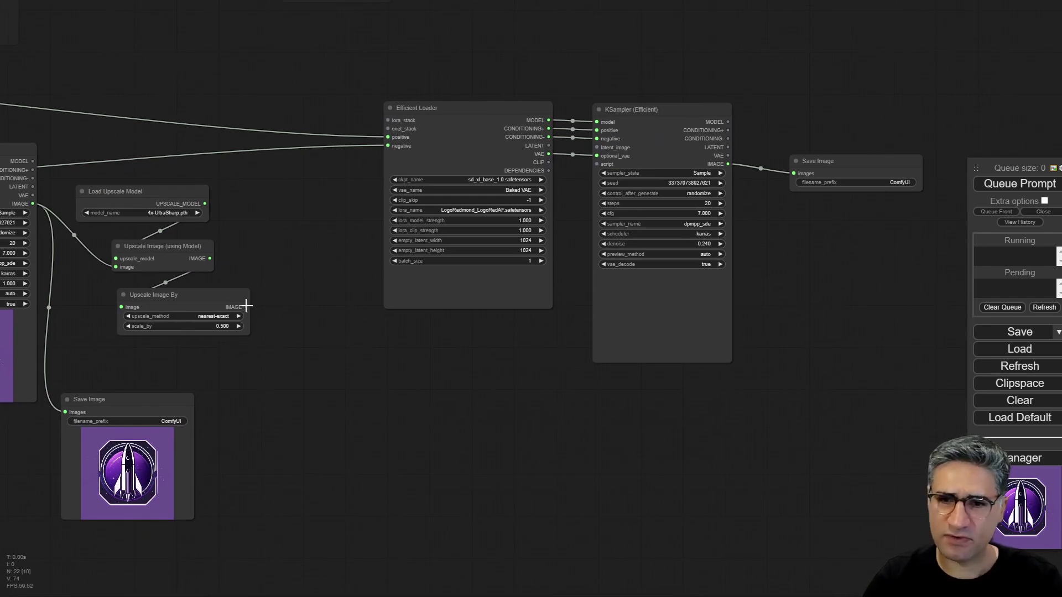
- Add a VAE Encode node on the upscaled image and connect the first KSampler's VAE to it
drag(246, 306, 414, 326)
click(382, 363)
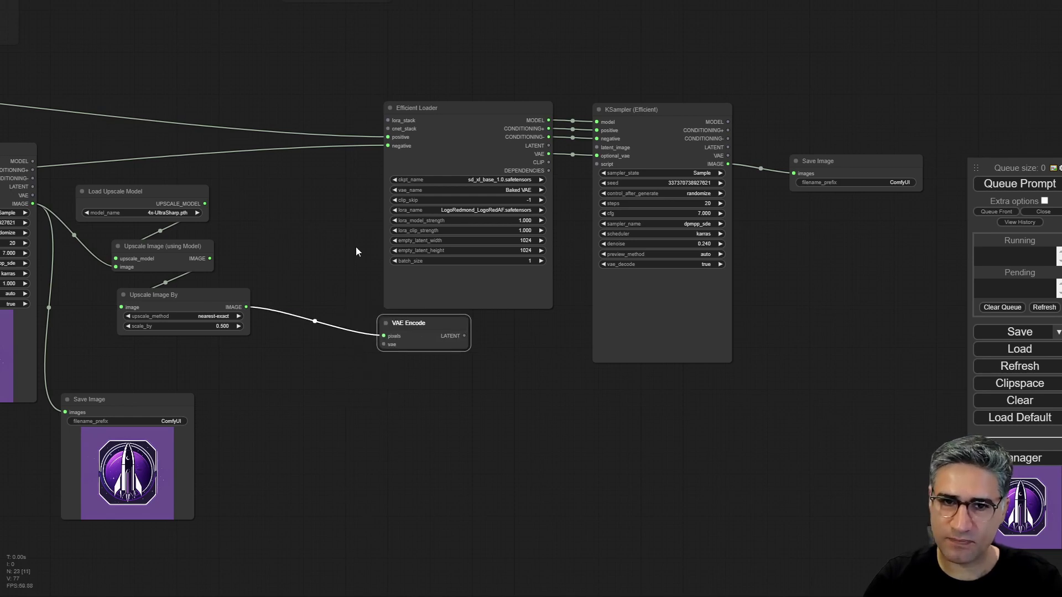
drag(356, 247, 372, 247)
drag(387, 193, 592, 181)
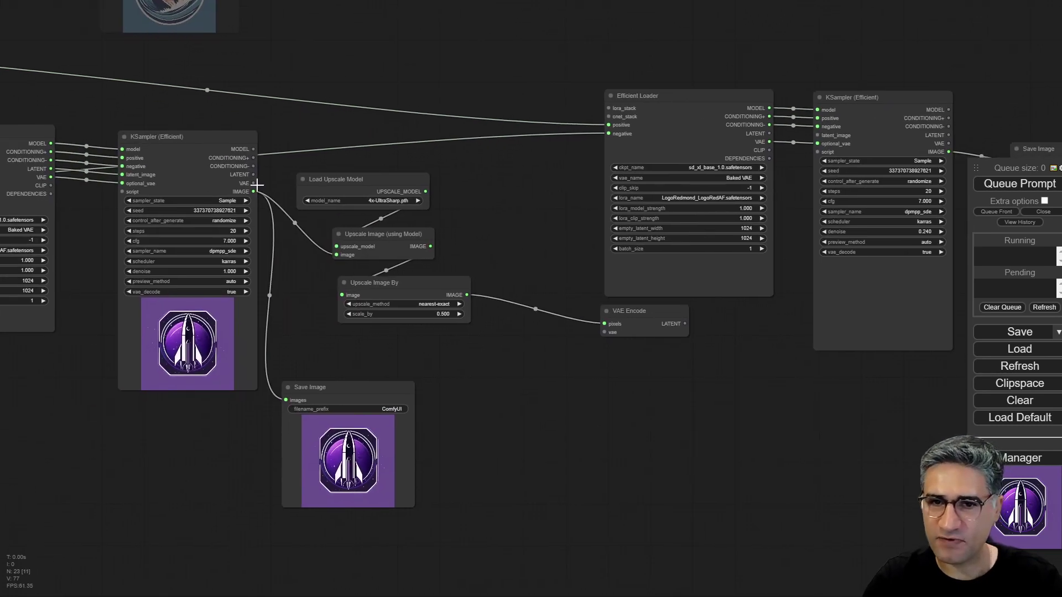
drag(254, 183, 604, 333)
drag(682, 371, 302, 416)
drag(300, 356, 325, 361)
- Connect VAE Encode's LATENT output to the second KSampler's latent_image input
scroll(354, 392, up, 7)
scroll(302, 353, up, 4)
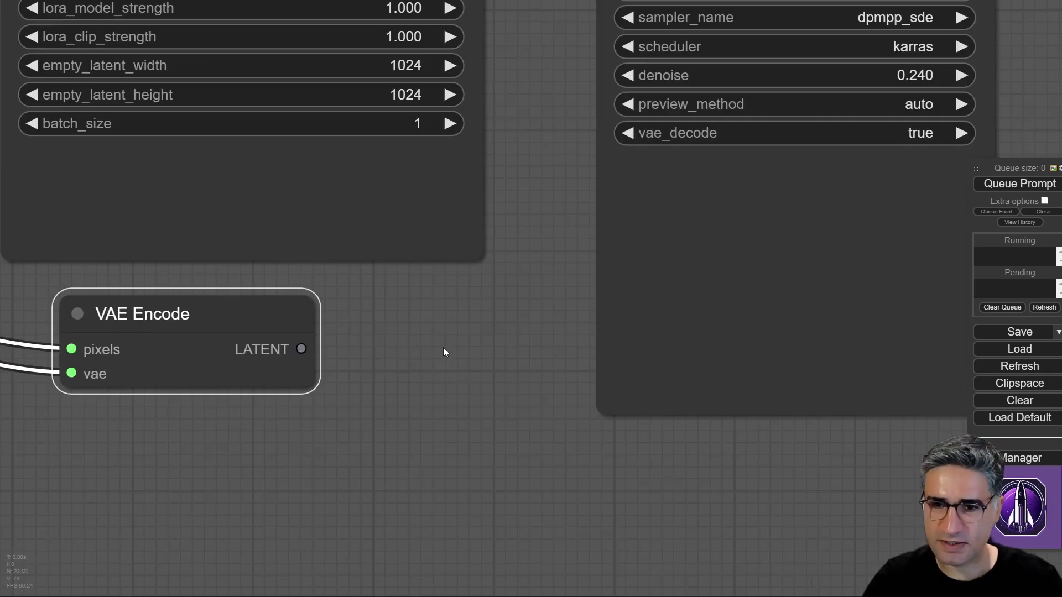
drag(443, 348, 401, 474)
scroll(316, 440, down, 3)
drag(275, 459, 505, 49)
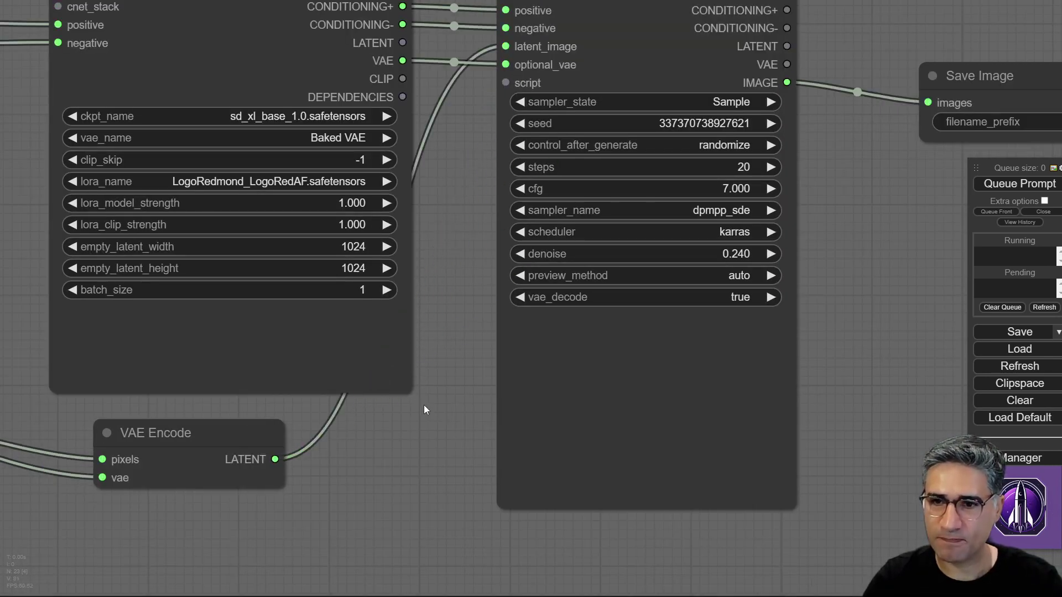
scroll(437, 426, down, 4)
scroll(938, 274, up, 1)
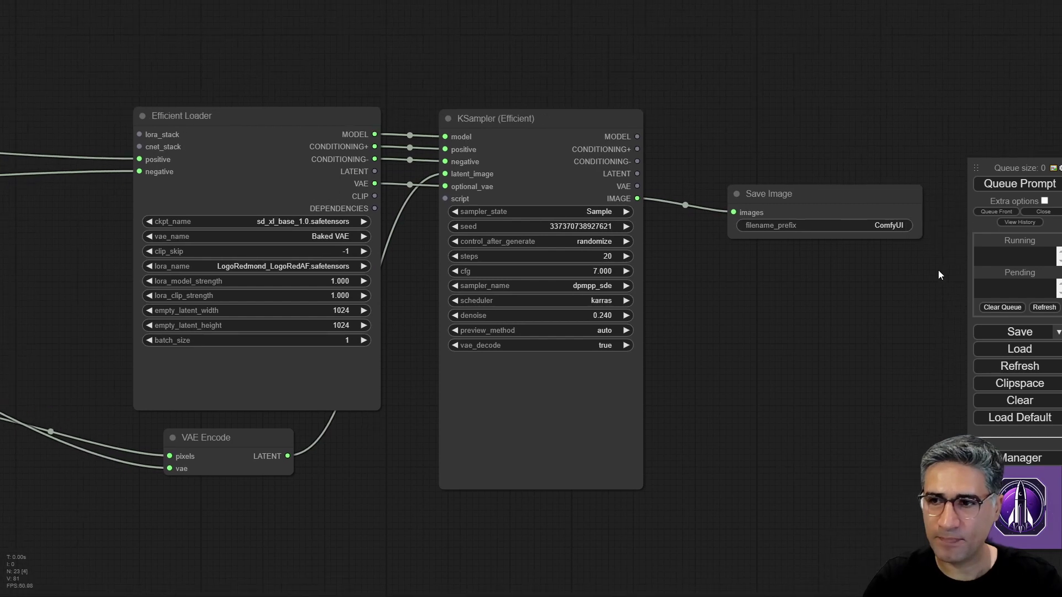
- Queue the workflow and follow the first KSampler as it renders a purple rocket logo beside a planet
click(1019, 184)
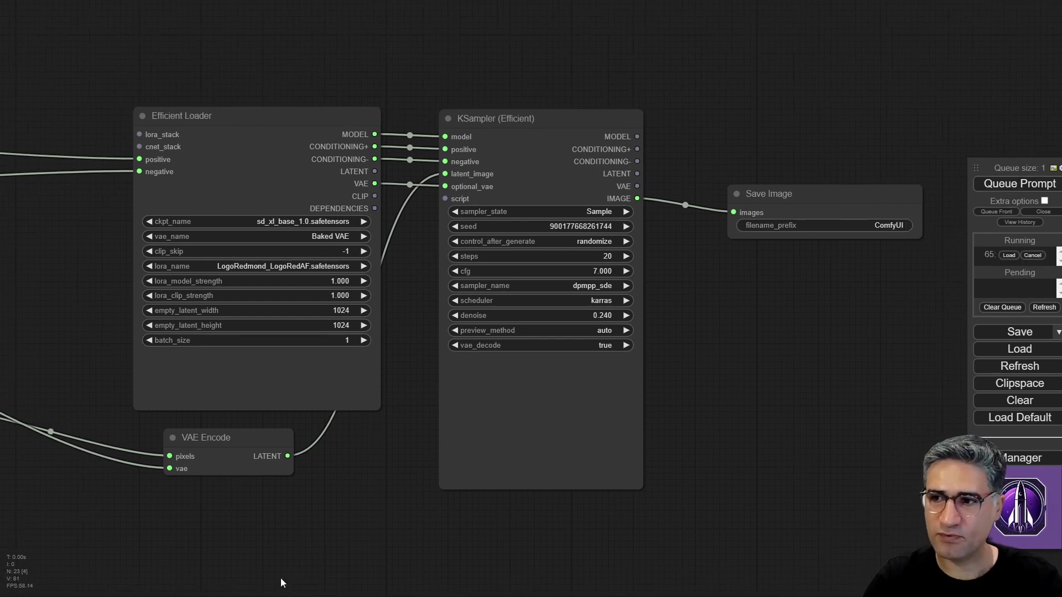
drag(118, 572, 741, 419)
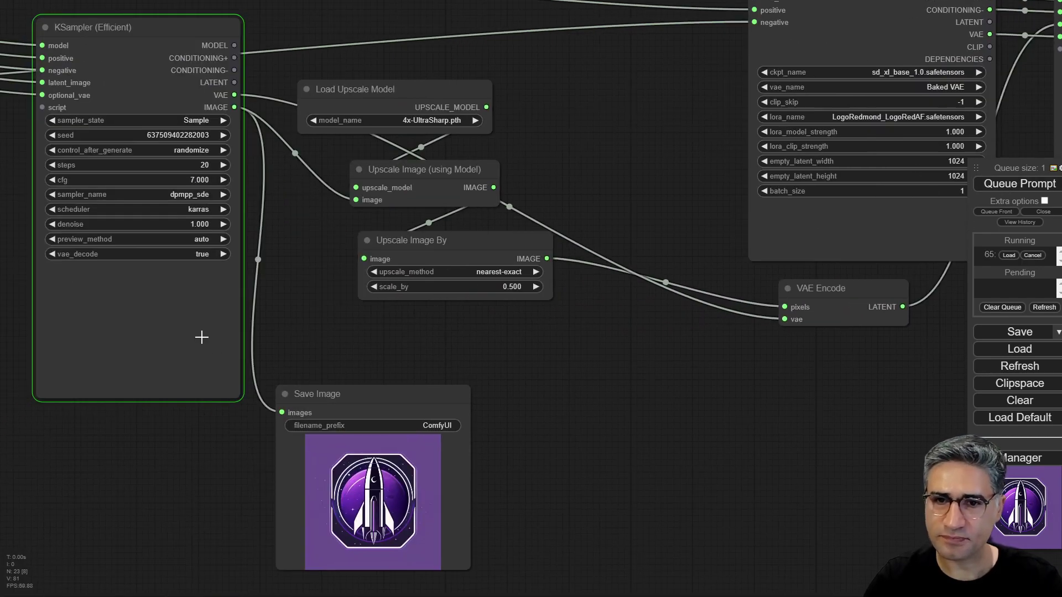
drag(64, 482, 374, 494)
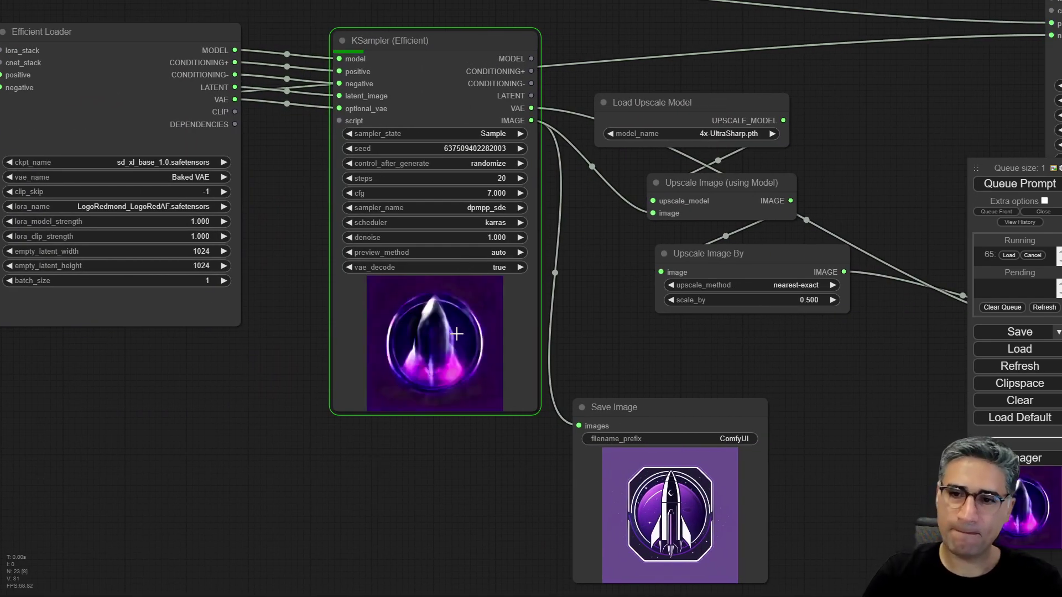
scroll(453, 332, up, 5)
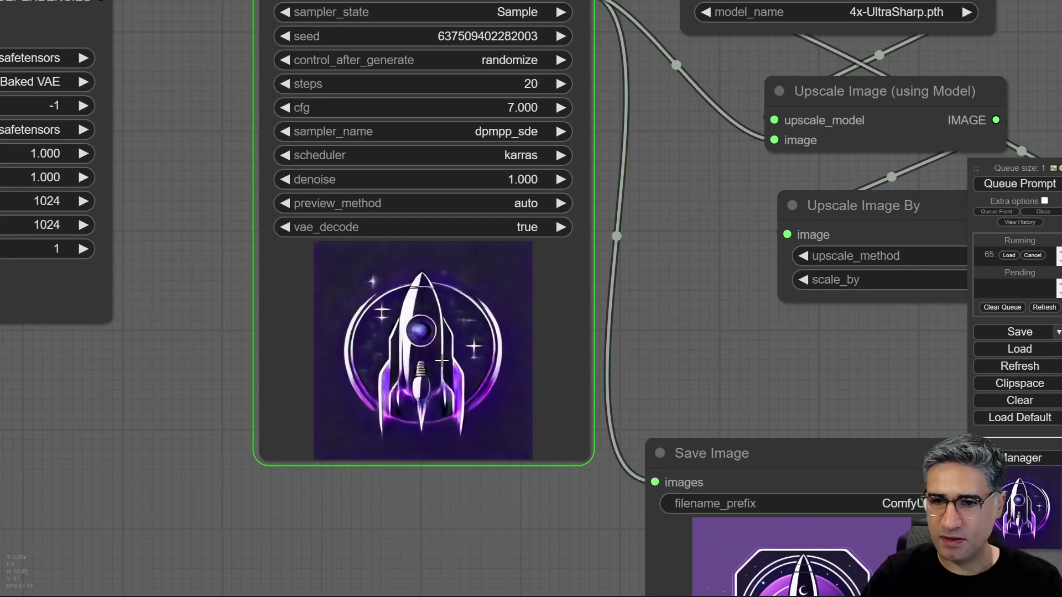
scroll(461, 346, up, 5)
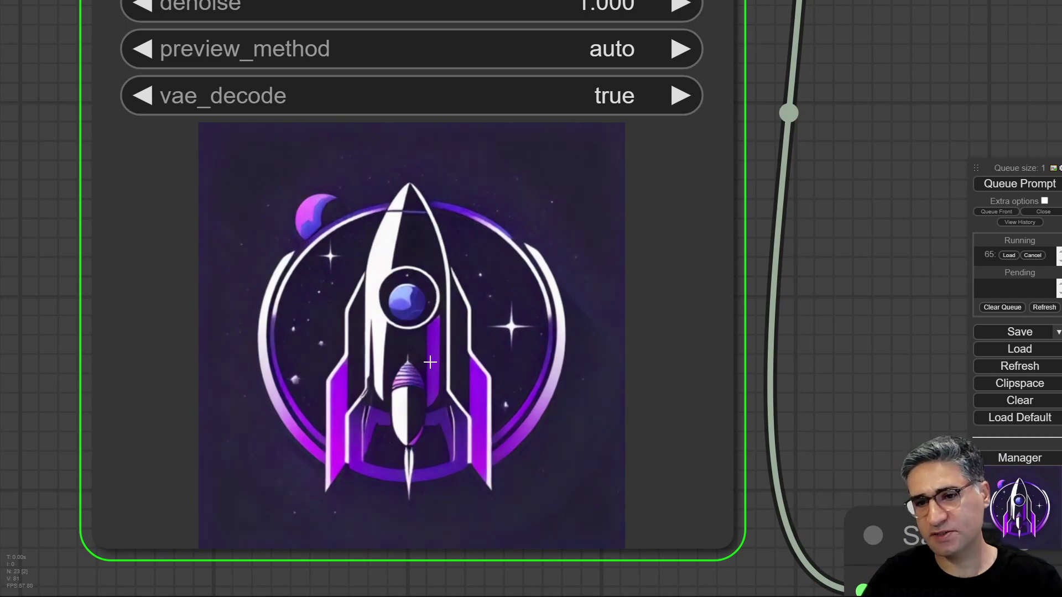
scroll(430, 361, down, 10)
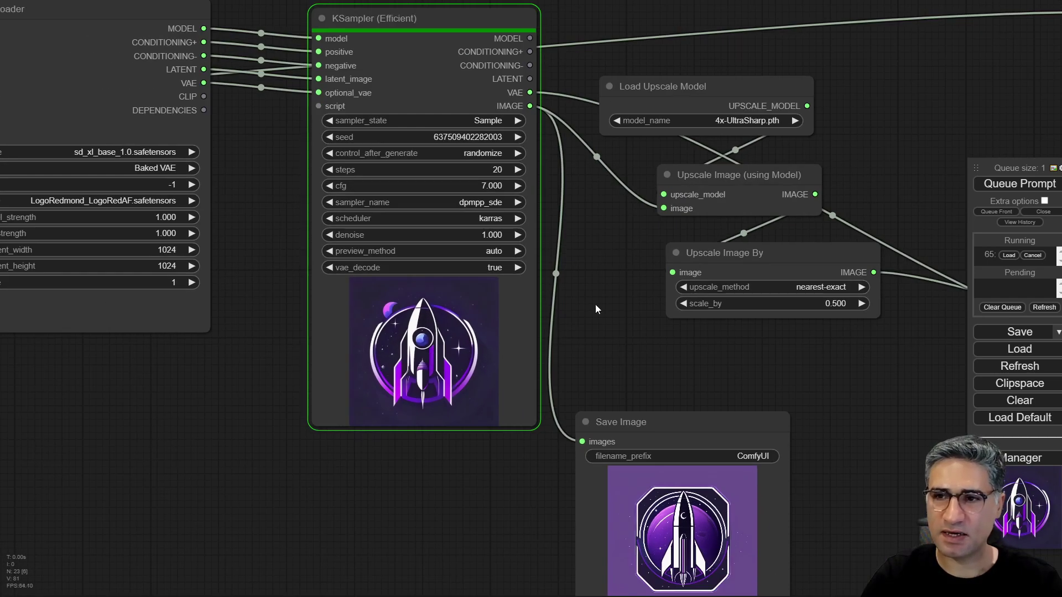
drag(595, 304, 297, 328)
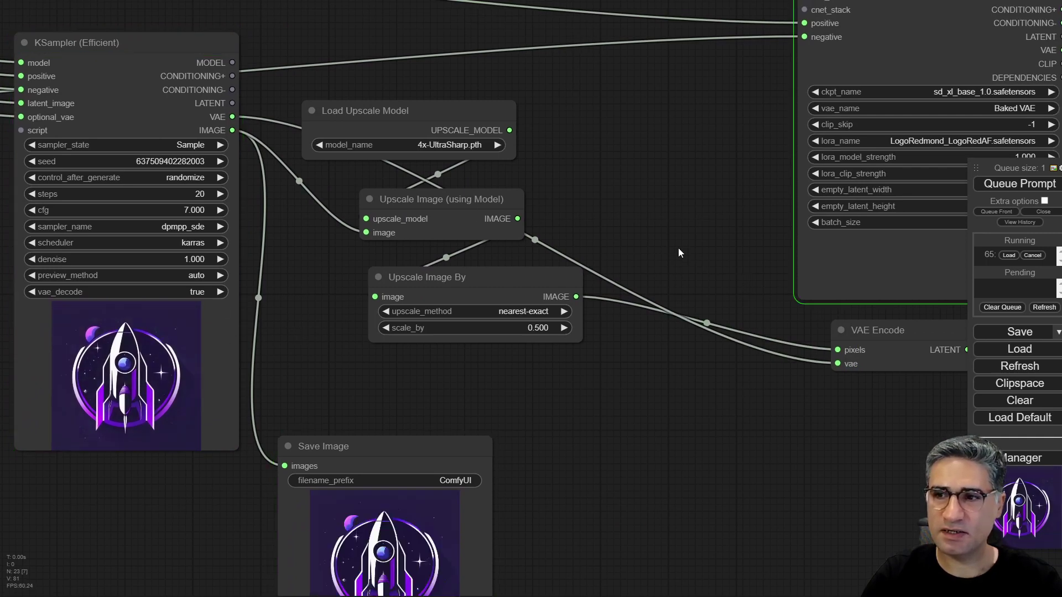
- Pan past the Efficient Loader to the second KSampler (Efficient) and watch its refined preview at denoise 0.240
drag(678, 253, 424, 344)
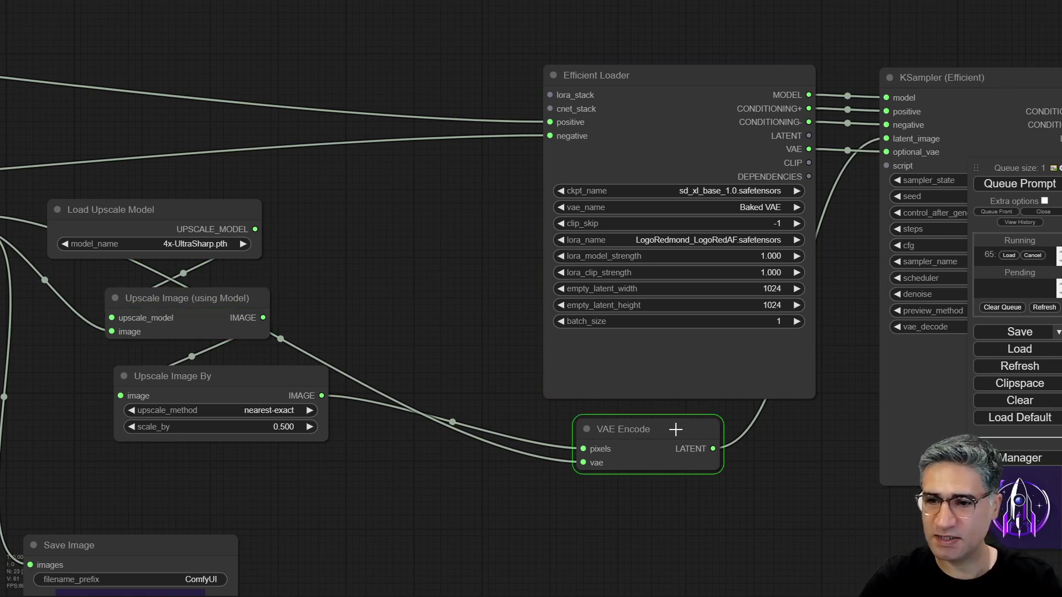
drag(842, 493, 368, 515)
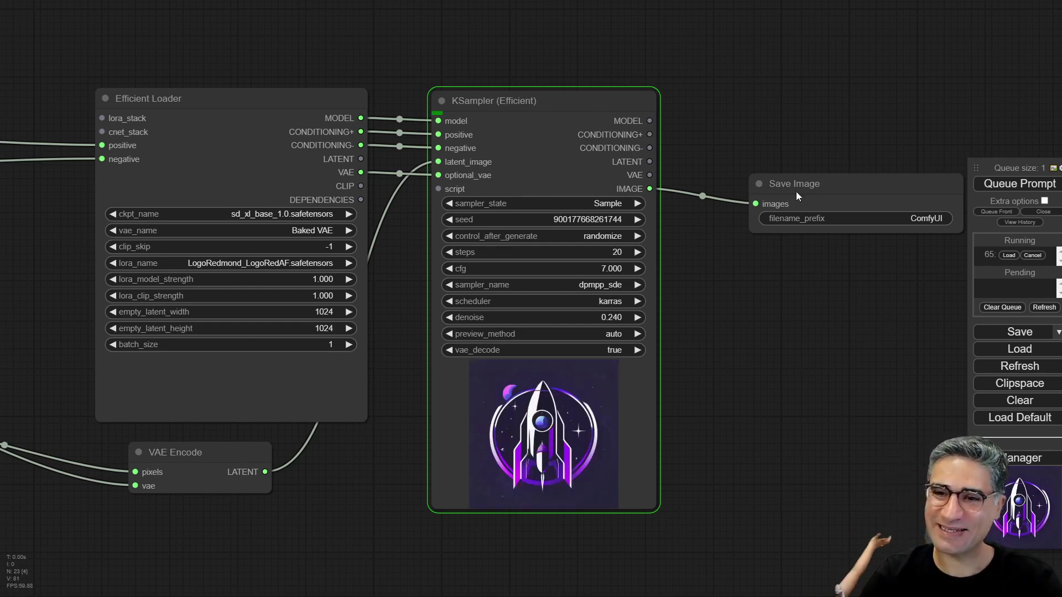
drag(721, 374, 572, 333)
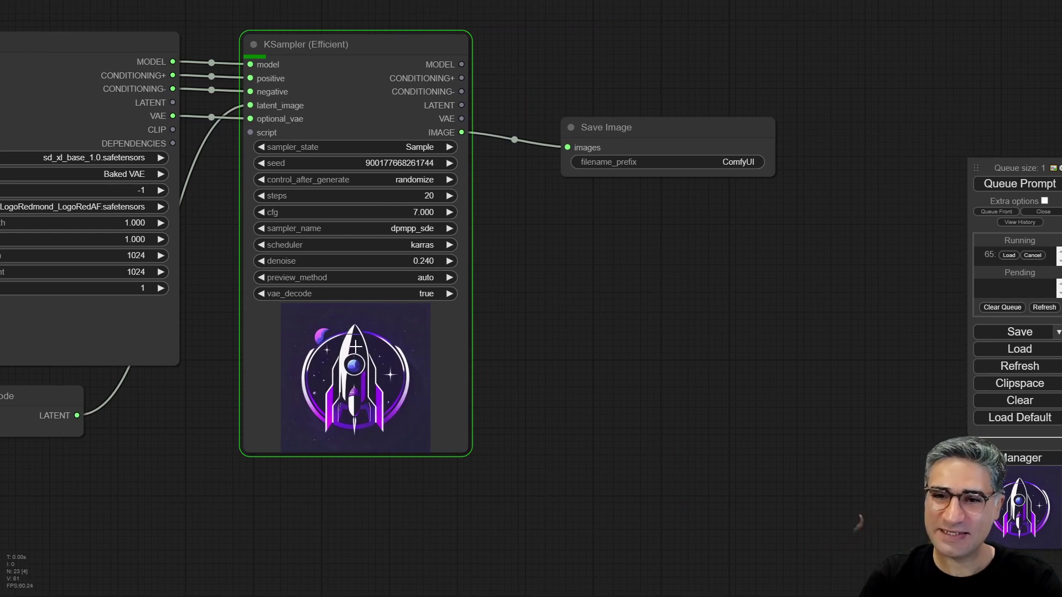
scroll(387, 396, up, 4)
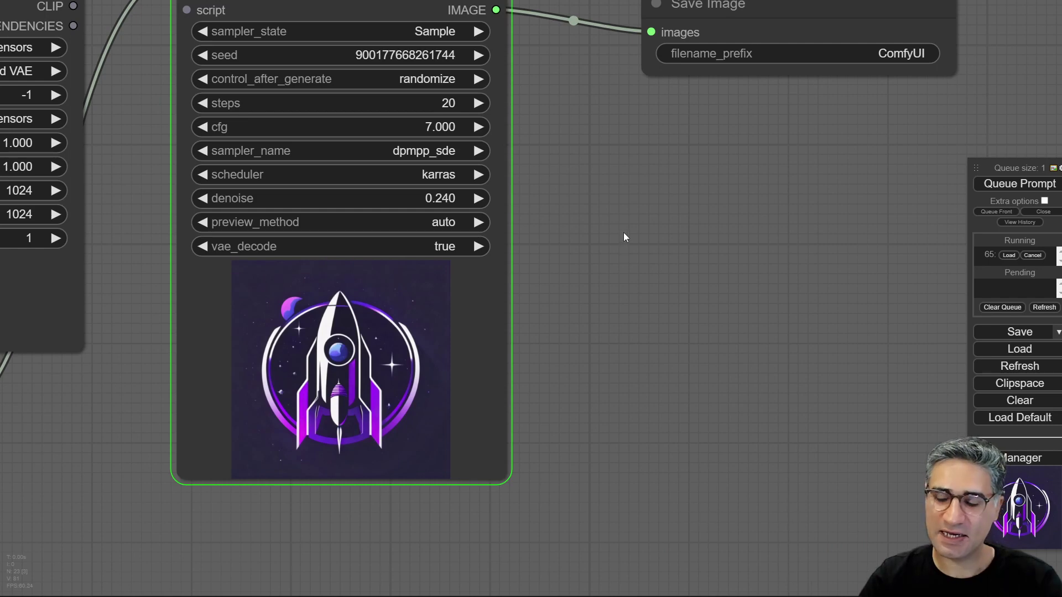
drag(623, 232, 645, 388)
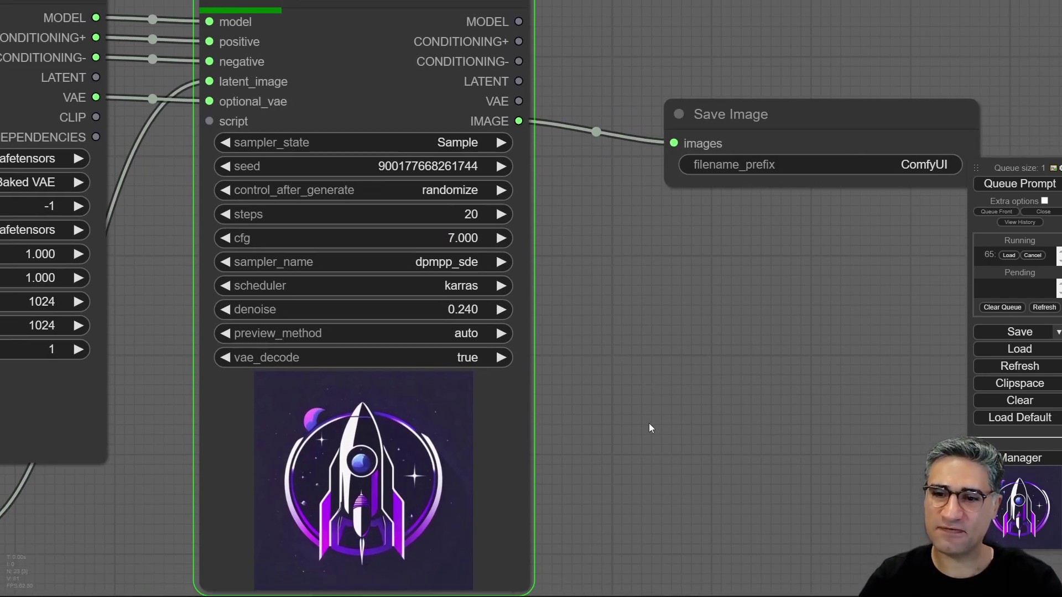
scroll(638, 422, down, 3)
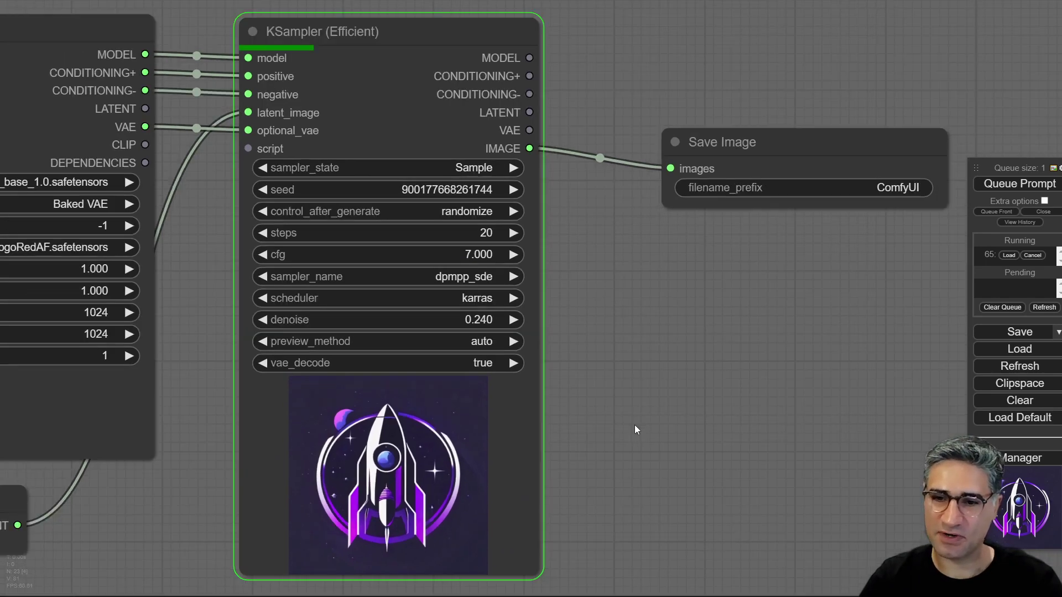
drag(603, 452, 516, 412)
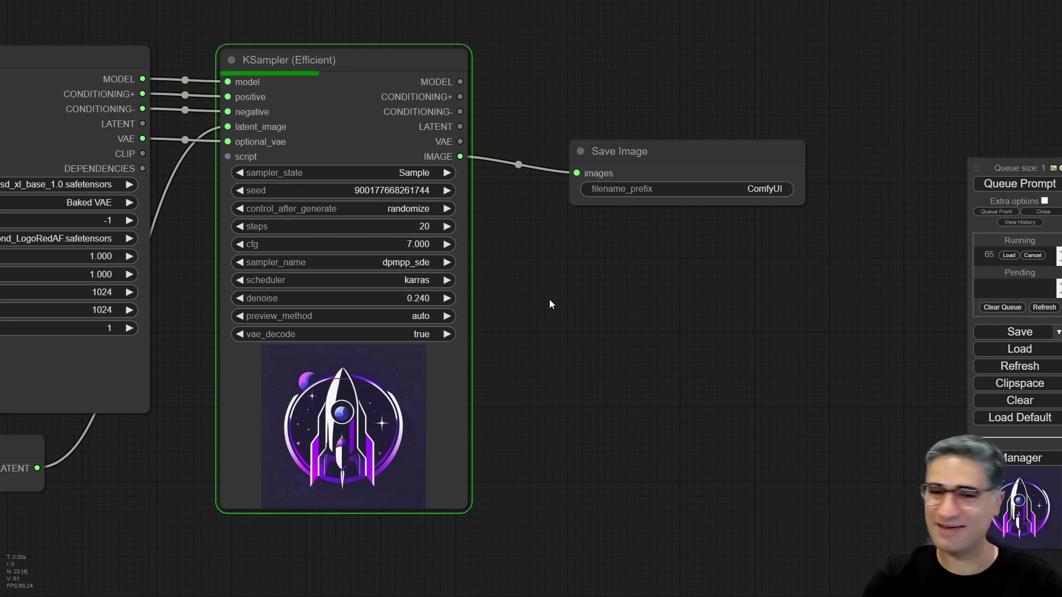
drag(559, 290, 611, 276)
scroll(610, 279, down, 2)
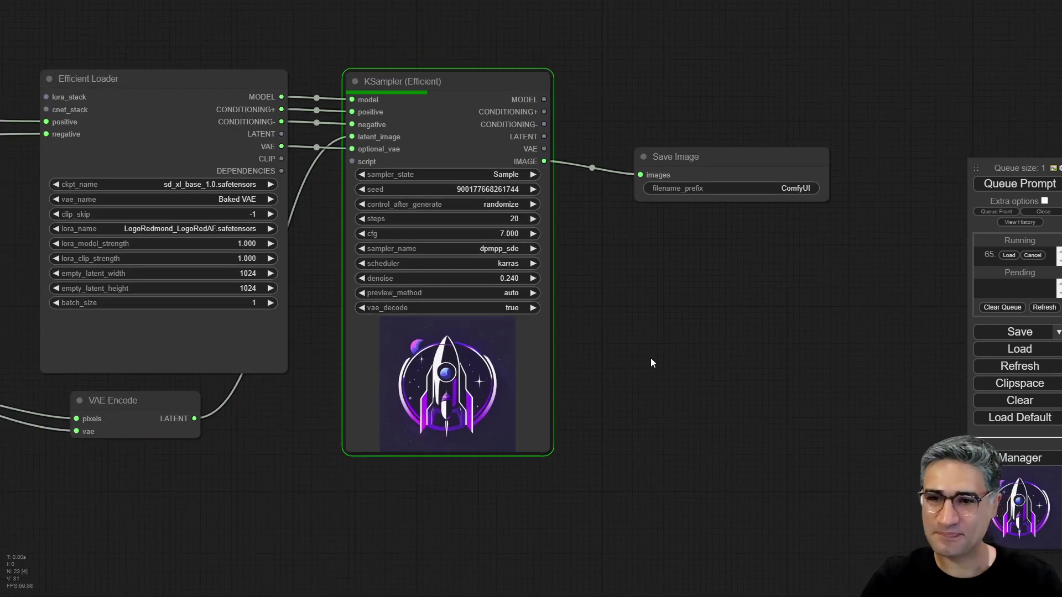
scroll(442, 83, up, 3)
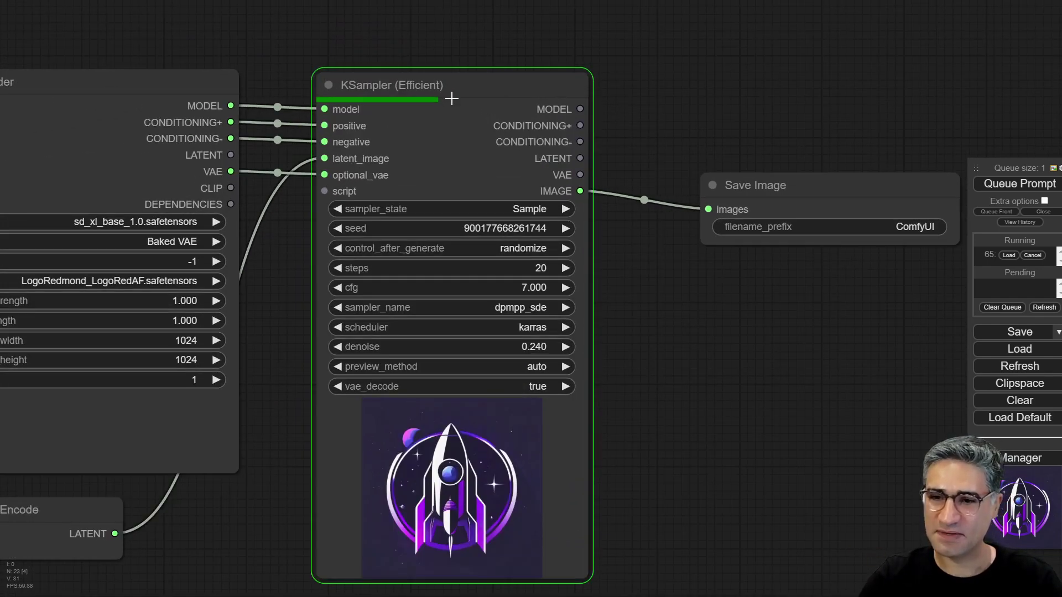
scroll(454, 95, down, 2)
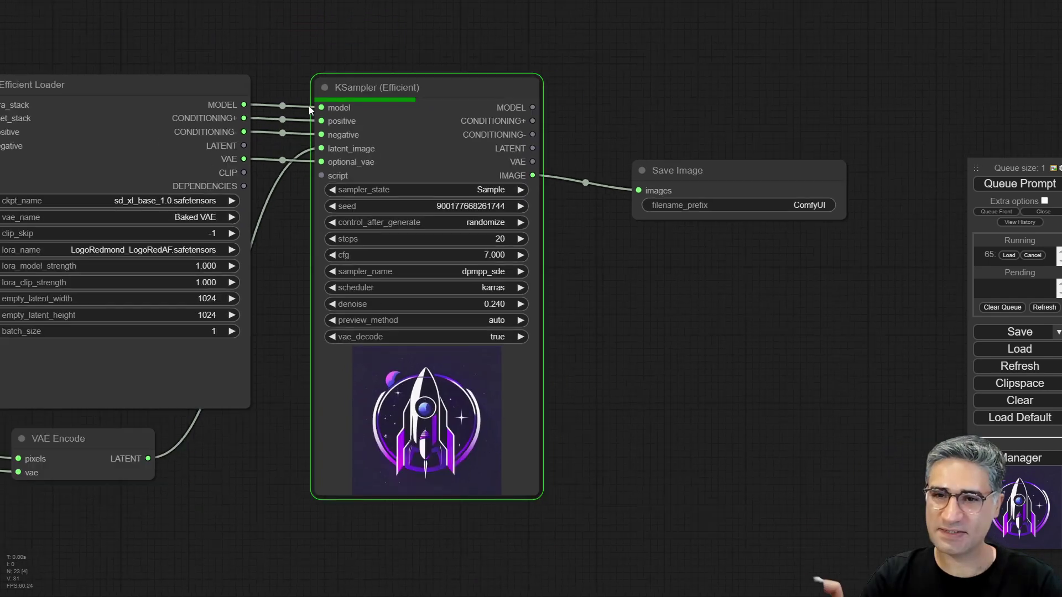
drag(188, 519, 368, 443)
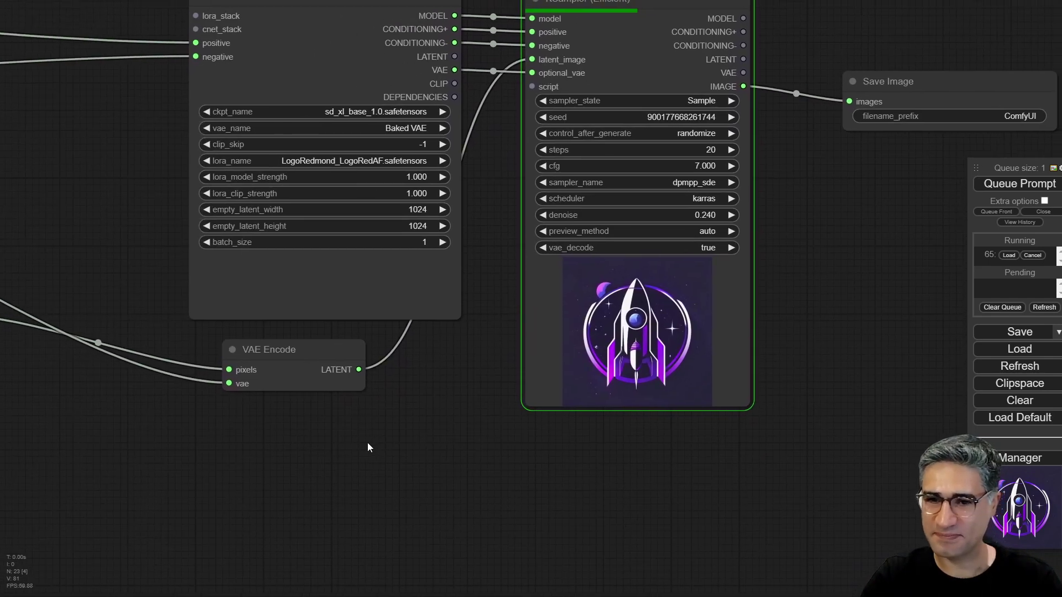
scroll(300, 457, down, 3)
drag(301, 456, 599, 446)
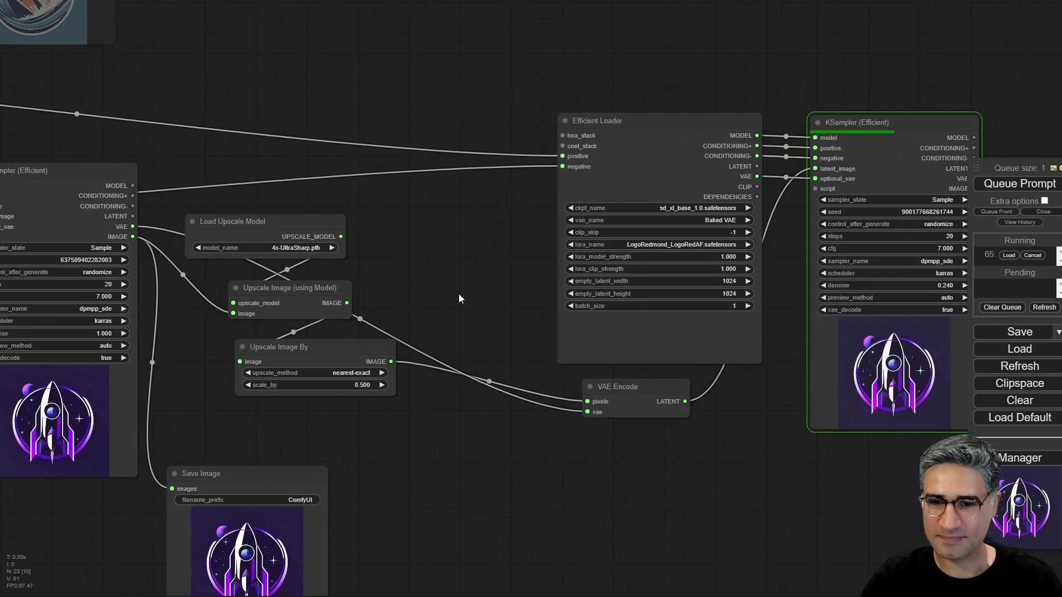
- Move the Save Image node left and frame it beside the second KSampler
drag(459, 298, 457, 198)
drag(241, 370, 118, 401)
drag(333, 407, 558, 376)
drag(479, 366, 124, 383)
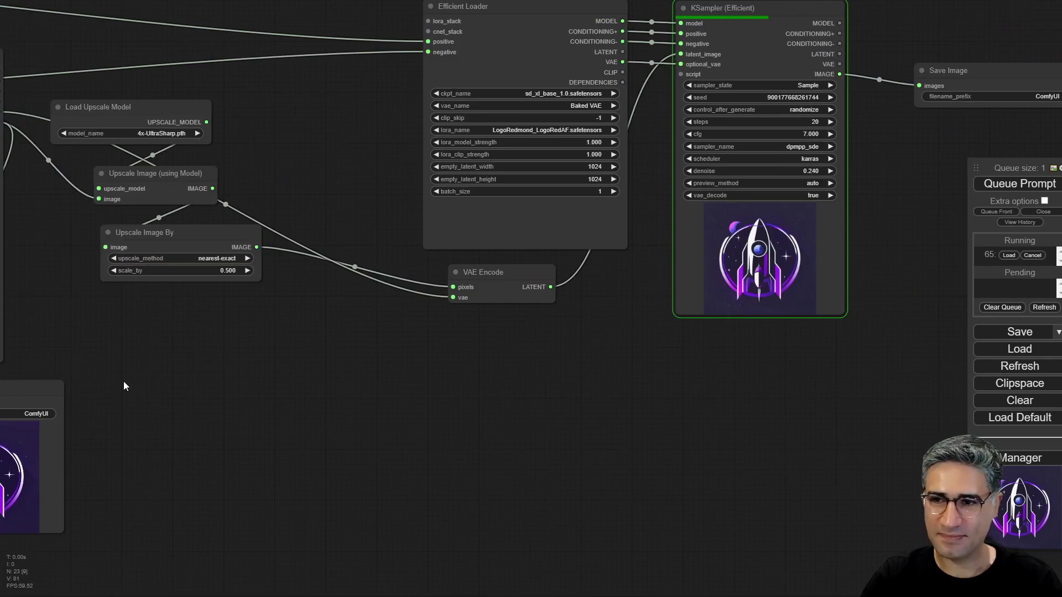
drag(525, 426, 143, 544)
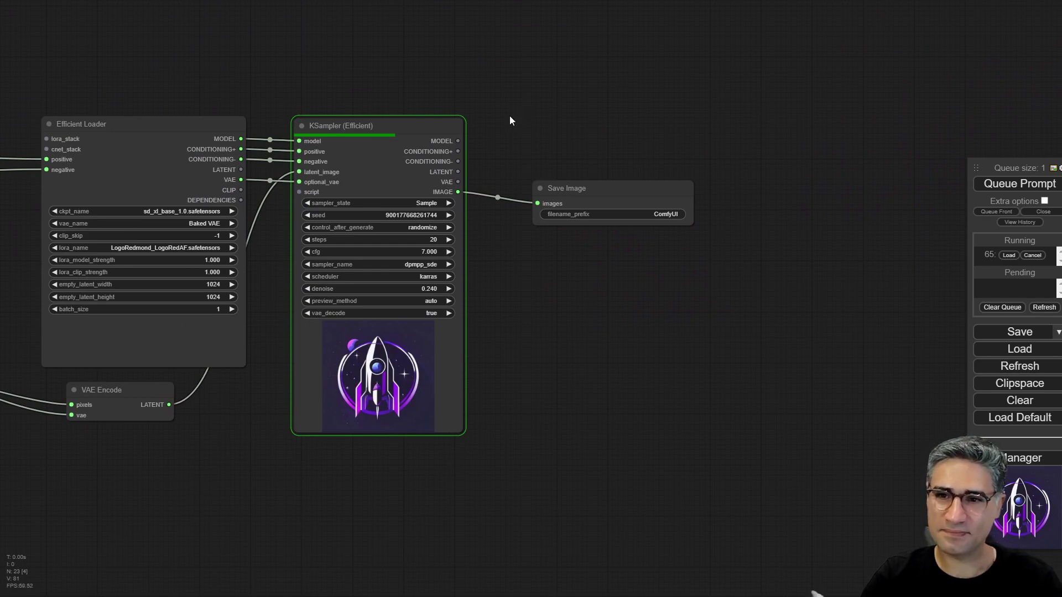
scroll(380, 123, up, 6)
scroll(380, 122, down, 2)
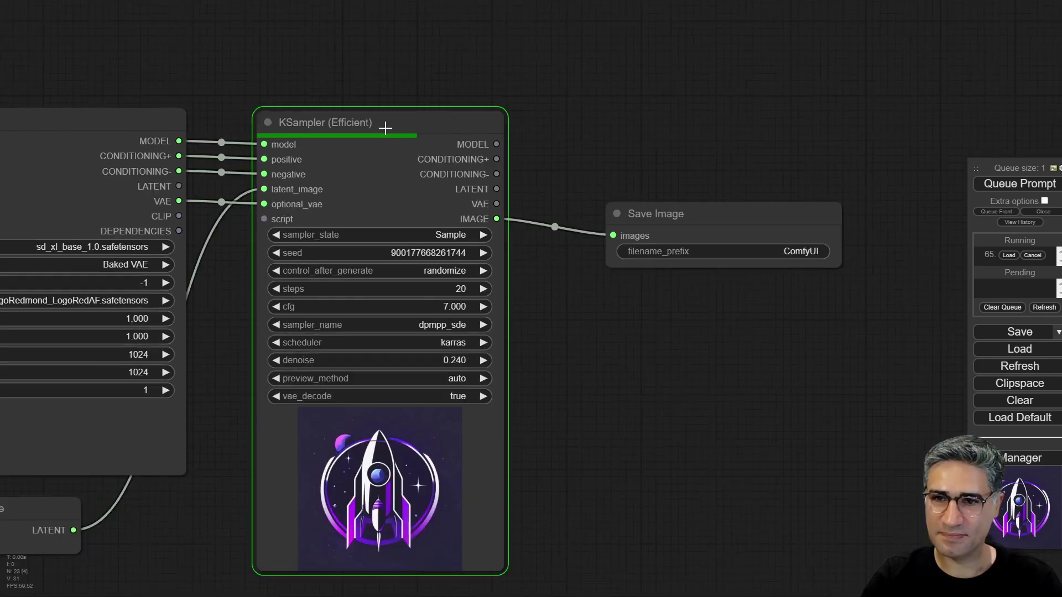
drag(631, 406, 630, 381)
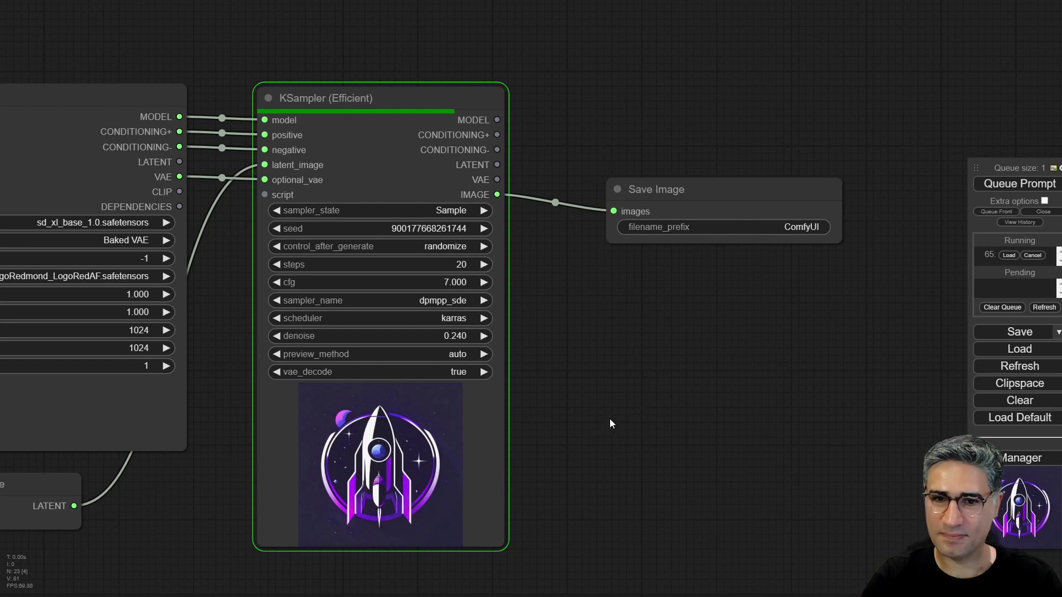
- Pan across the graph as the second pass finishes, ending centered on Save Image with the refined logo
drag(167, 512, 490, 307)
scroll(382, 351, down, 4)
drag(249, 381, 430, 396)
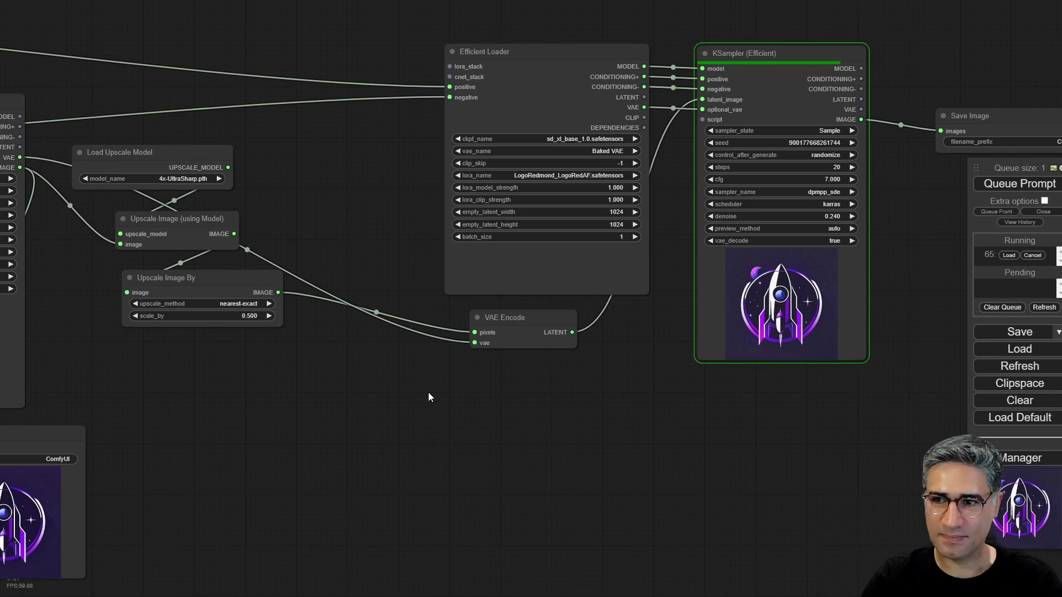
drag(428, 397, 81, 415)
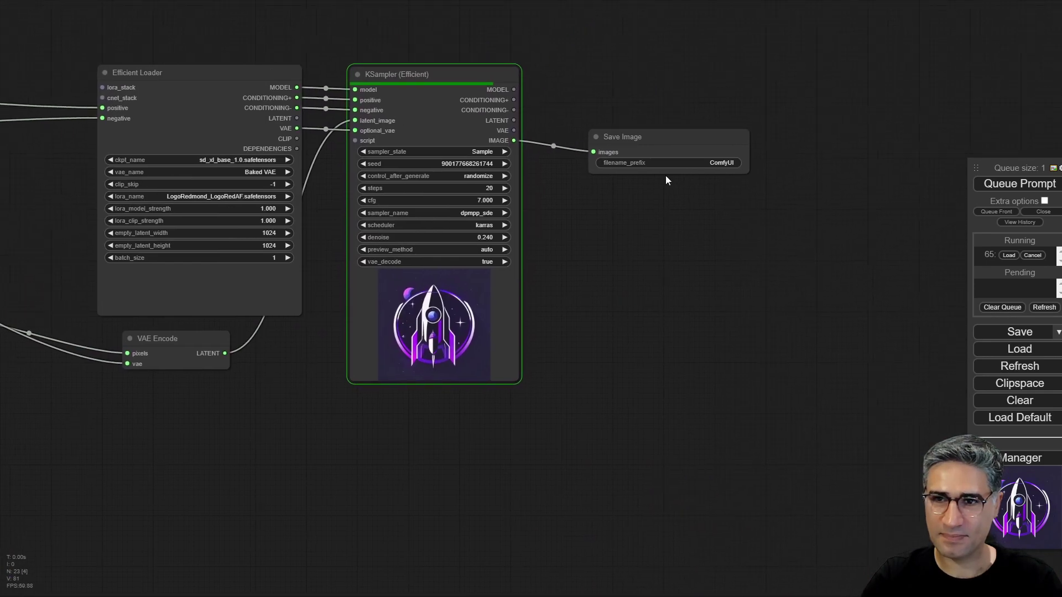
scroll(499, 74, up, 6)
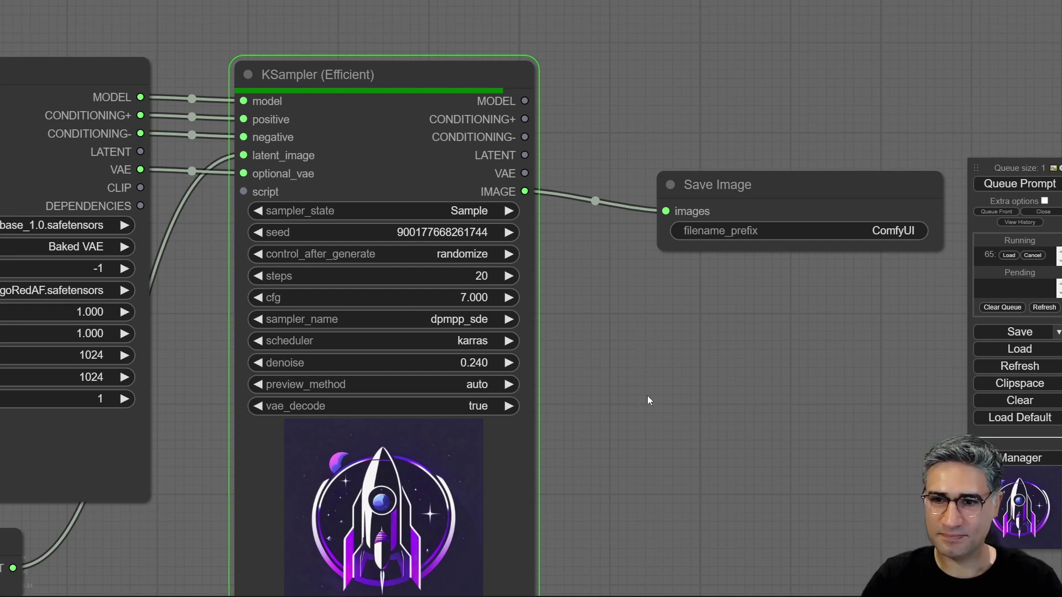
drag(647, 396, 803, 264)
scroll(803, 264, down, 5)
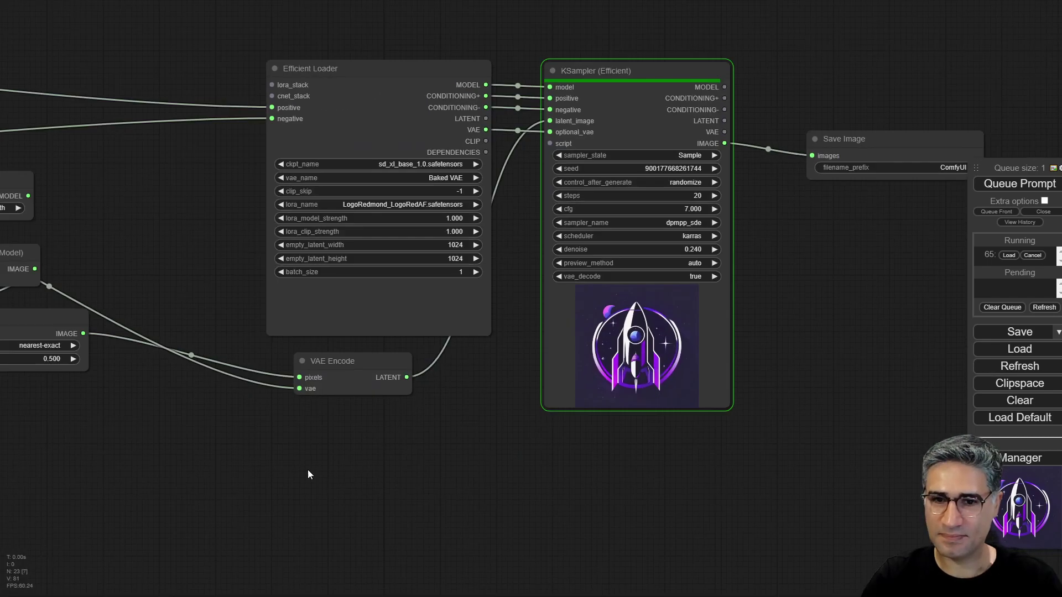
drag(308, 473, 861, 386)
scroll(498, 401, down, 5)
drag(576, 419, 52, 436)
scroll(598, 222, up, 10)
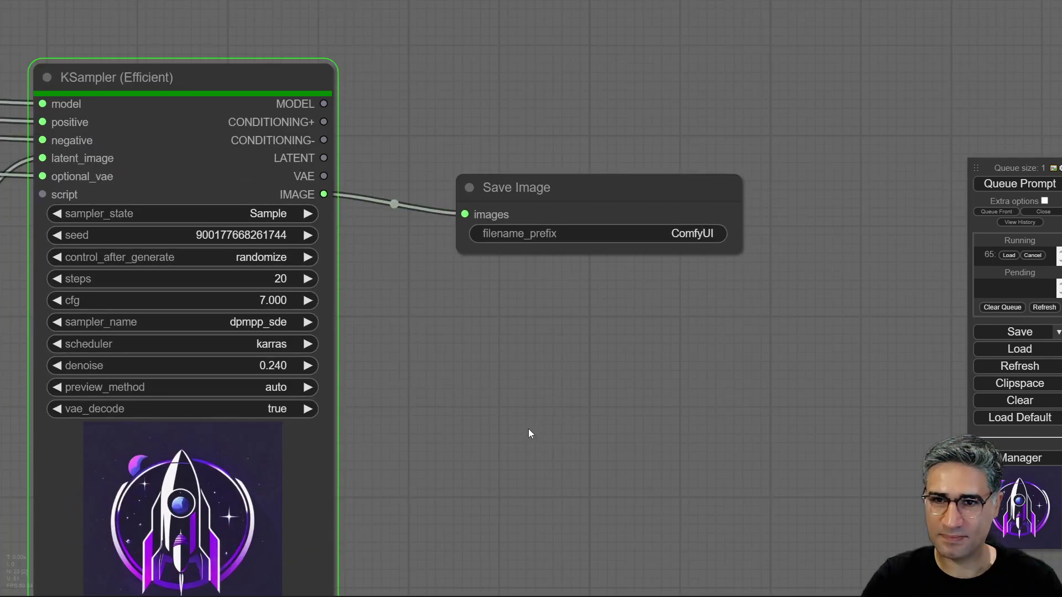
drag(529, 429, 561, 400)
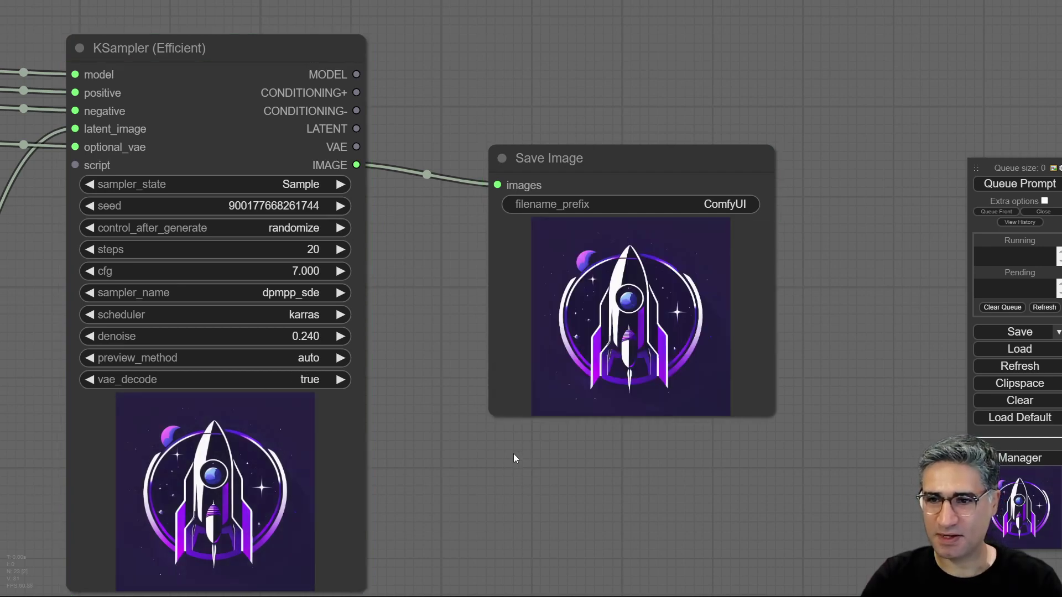
drag(513, 453, 281, 379)
scroll(410, 245, up, 7)
right_click(356, 217)
click(412, 245)
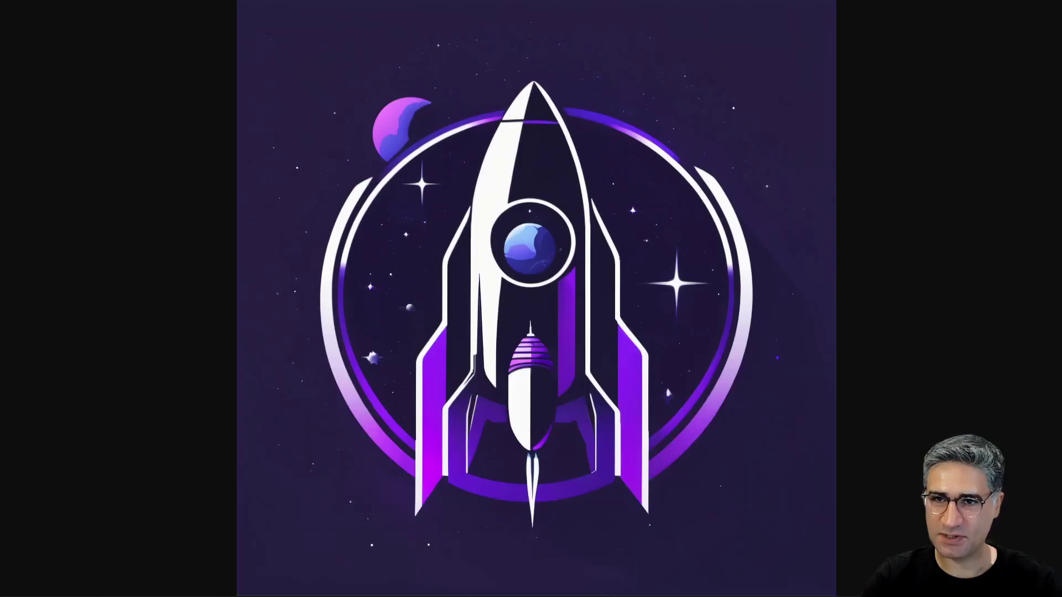
click(589, 251)
scroll(547, 339, down, 6)
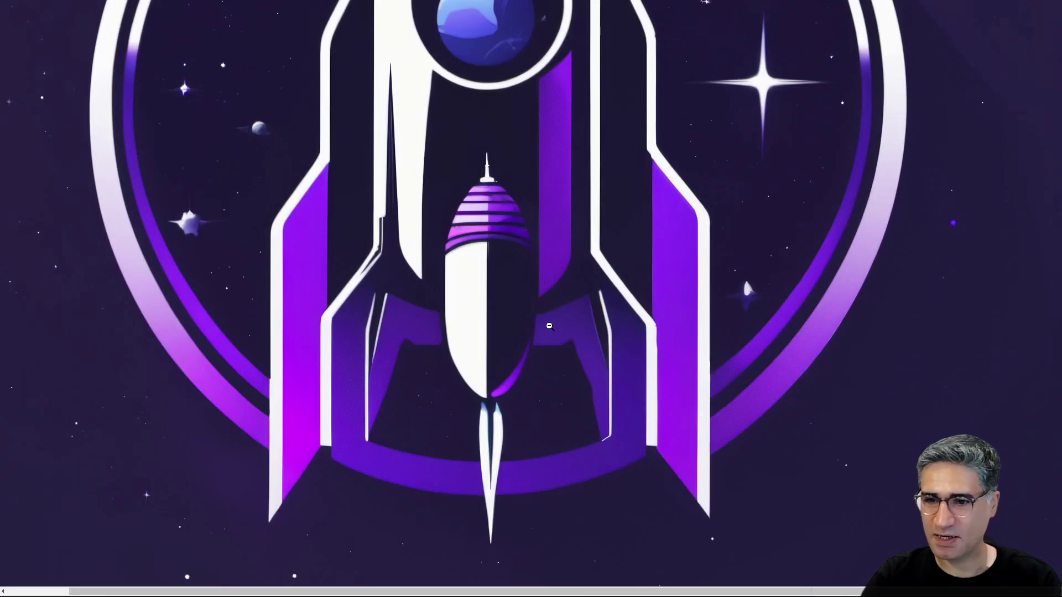
scroll(344, 259, up, 6)
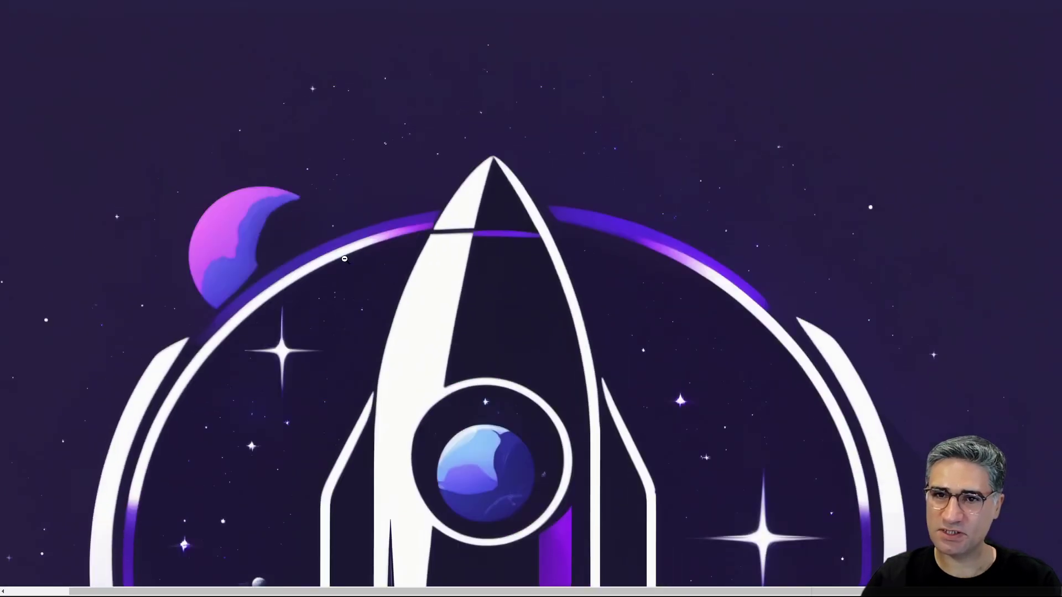
scroll(490, 310, down, 6)
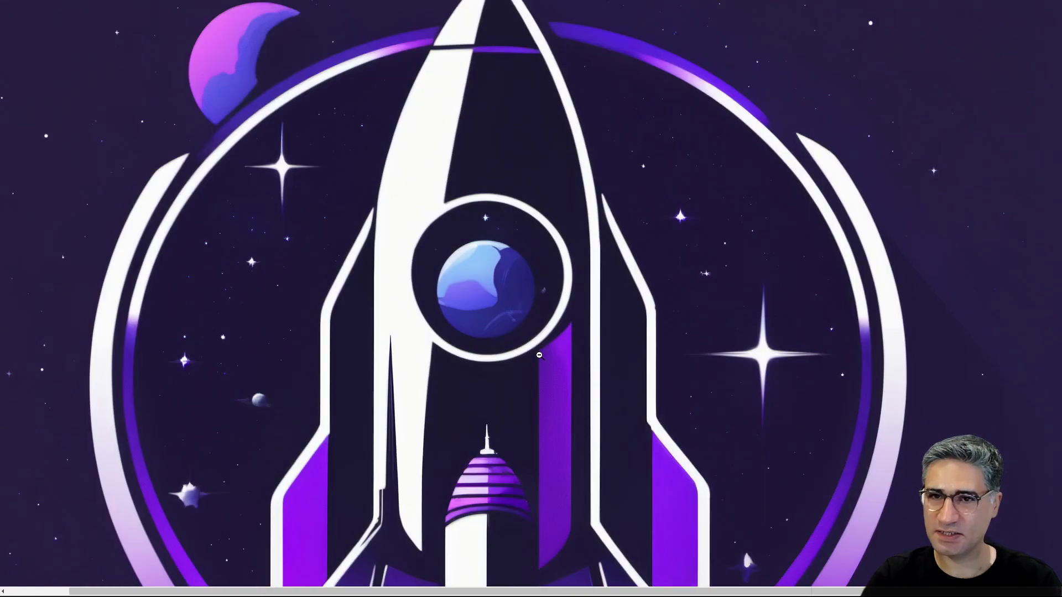
scroll(508, 334, up, 4)
scroll(500, 319, up, 3)
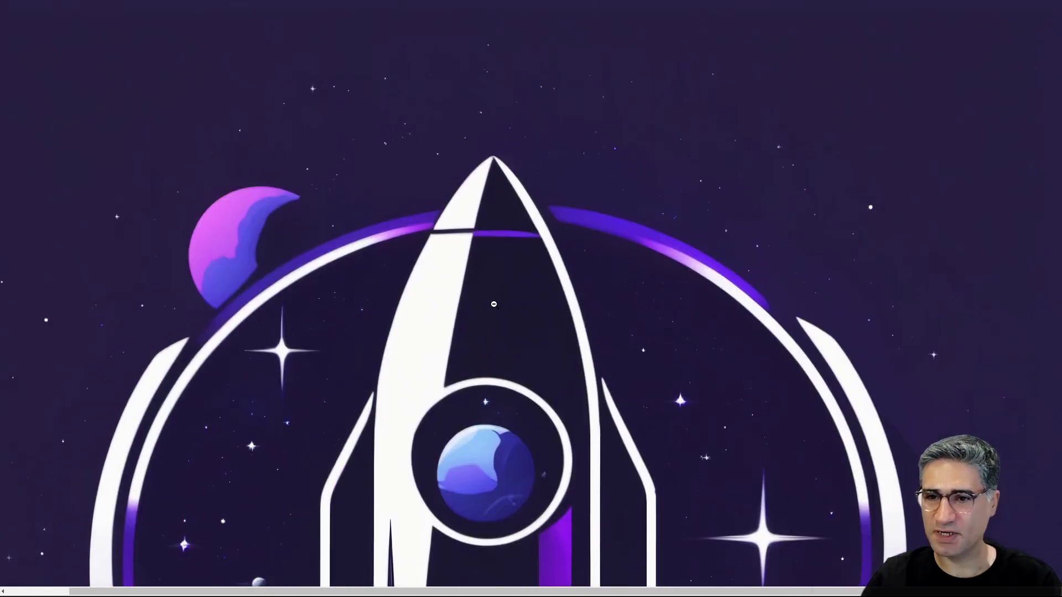
scroll(494, 306, down, 5)
click(494, 307)
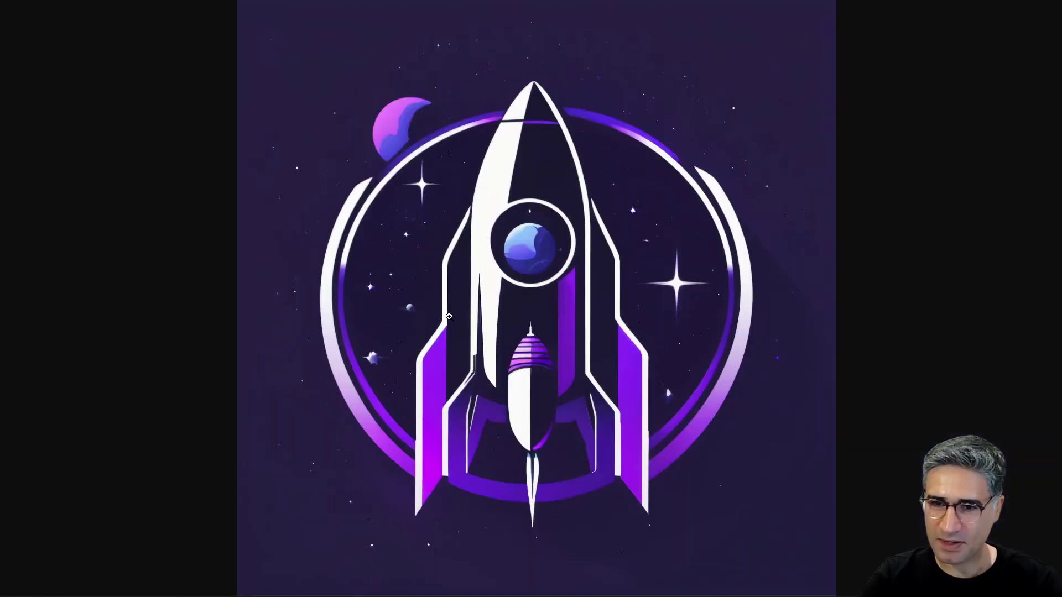
click(119, 1)
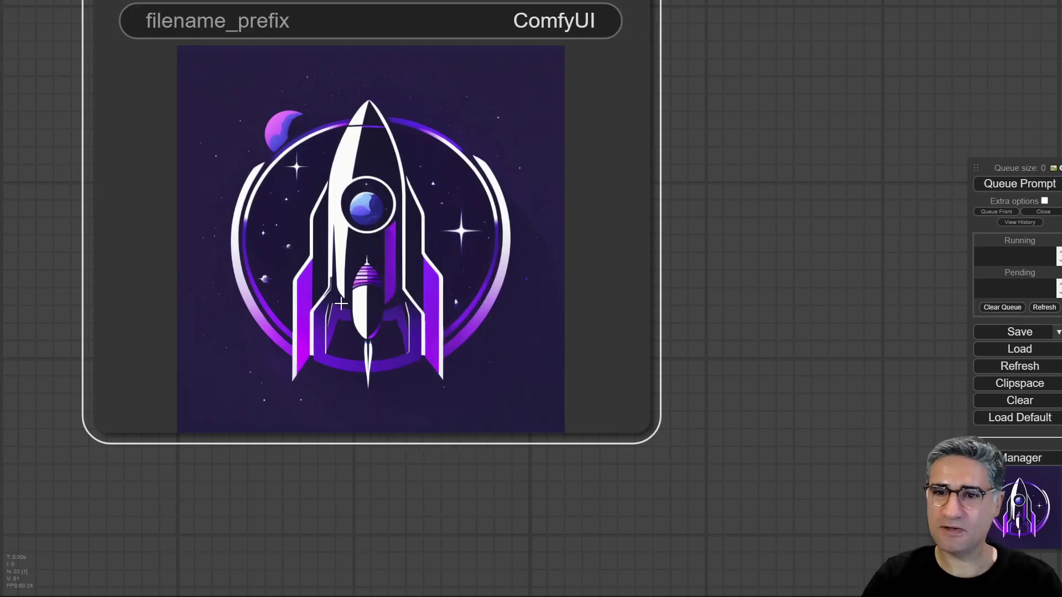
- Zoom out and pan over the whole finished graph, from the loader nodes to the upscale nodes
scroll(341, 302, down, 10)
drag(300, 451, 839, 439)
scroll(553, 409, down, 7)
drag(329, 528, 642, 415)
scroll(666, 469, down, 2)
scroll(234, 190, up, 5)
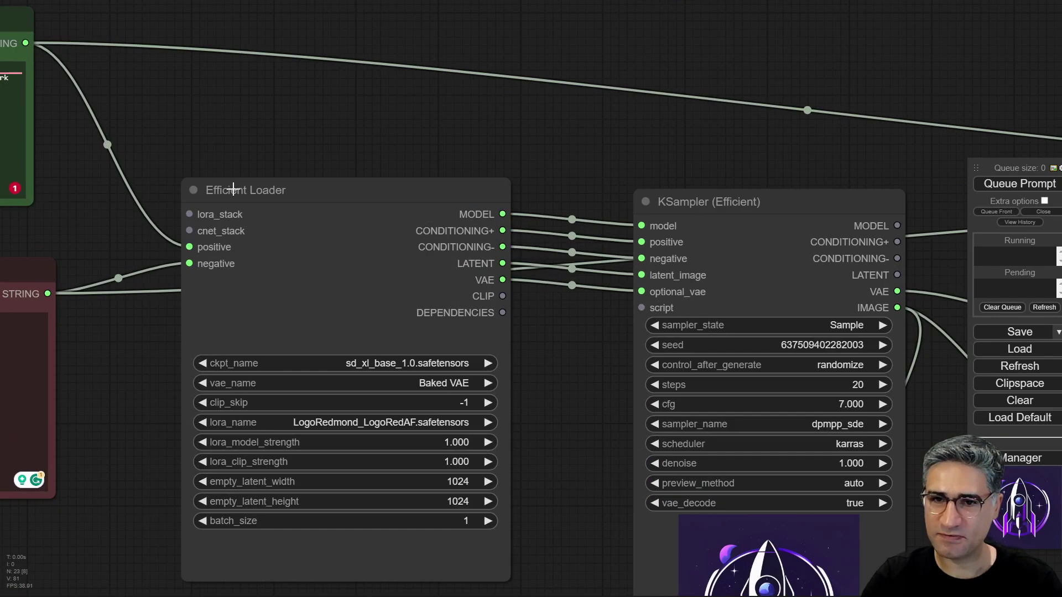
scroll(351, 426, up, 5)
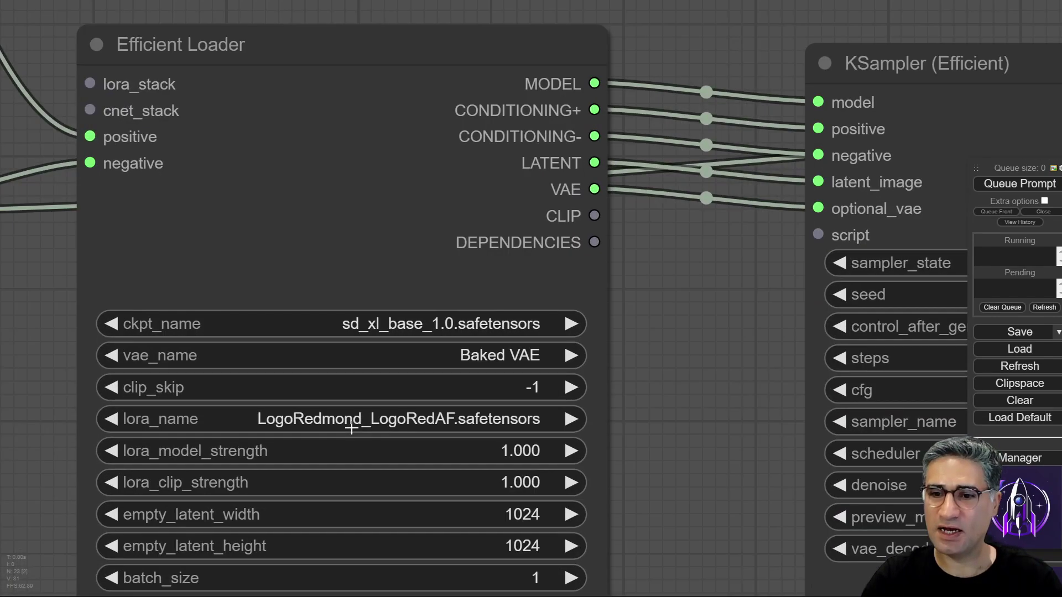
scroll(326, 419, down, 4)
drag(550, 460, 237, 239)
scroll(236, 239, down, 6)
drag(699, 362, 329, 398)
scroll(457, 262, down, 3)
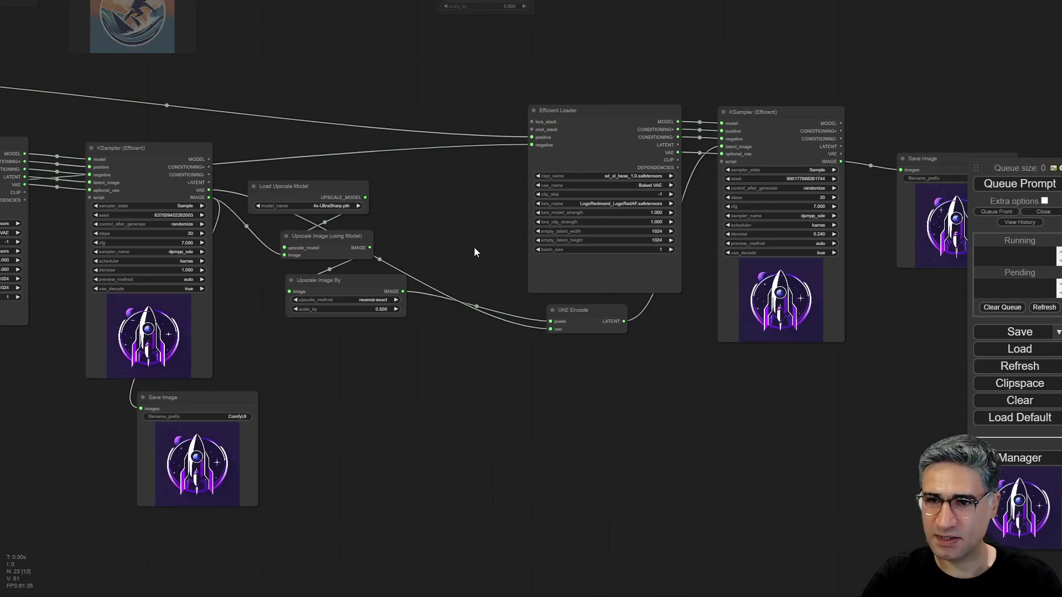
scroll(437, 278, down, 5)
drag(427, 356, 529, 369)
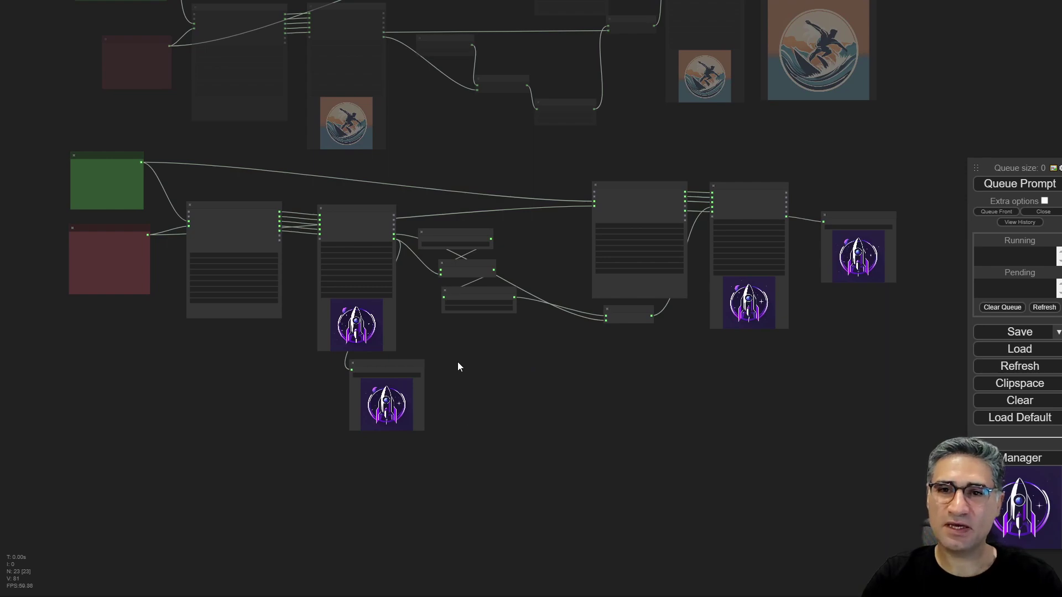
- Open a new browser tab and enter 'pat' in the address bar to reach Patreon
key(ctrl+t)
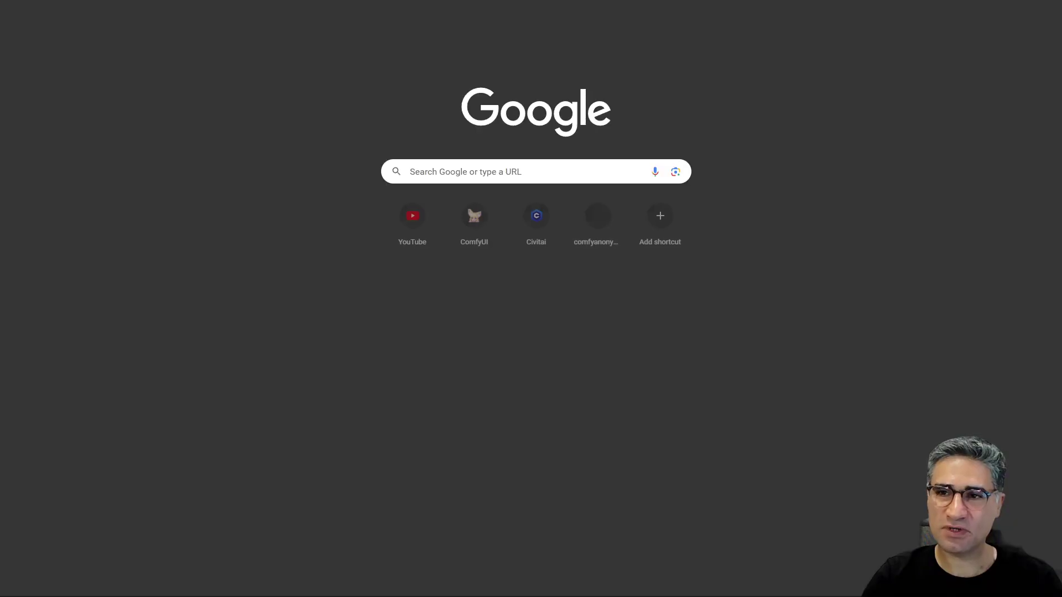
text(pat)
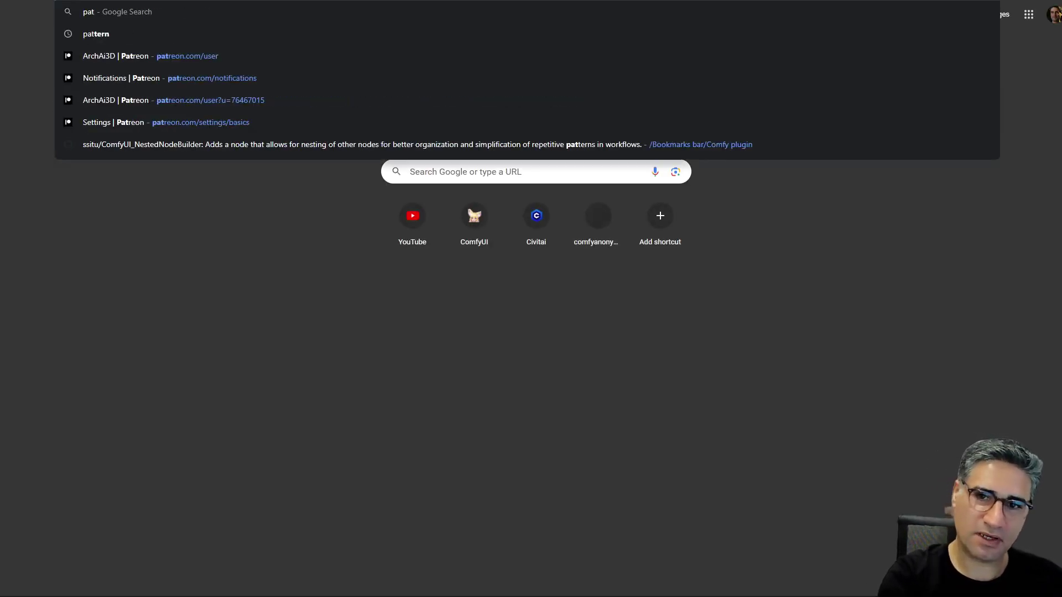
key(Return)
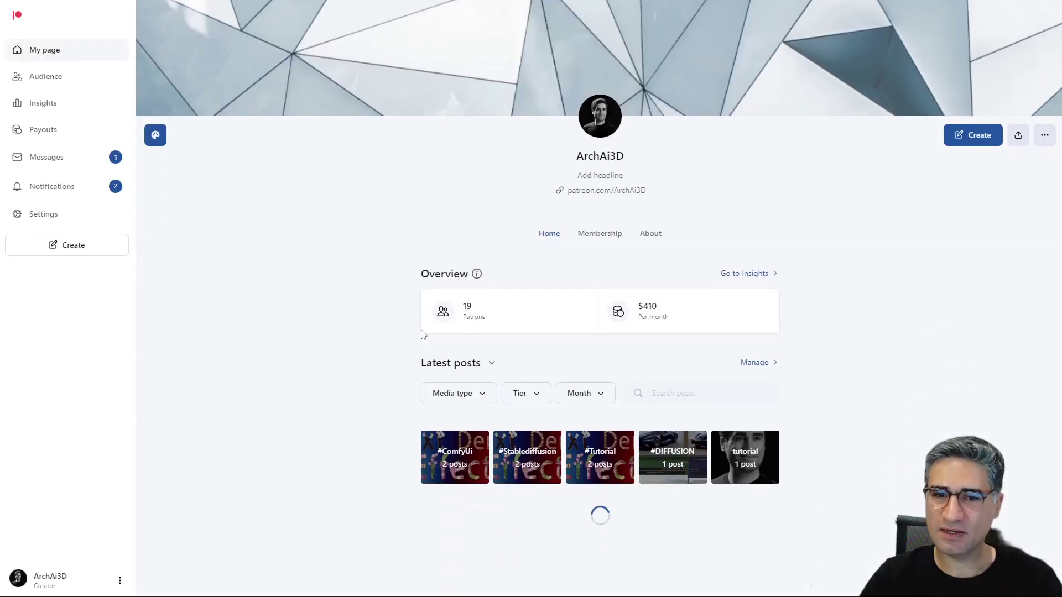
- Scroll the Patreon creator page's latest posts, headed by the SDXL1 0 to 100 Low Vram ComfyUI post
scroll(505, 443, down, 12)
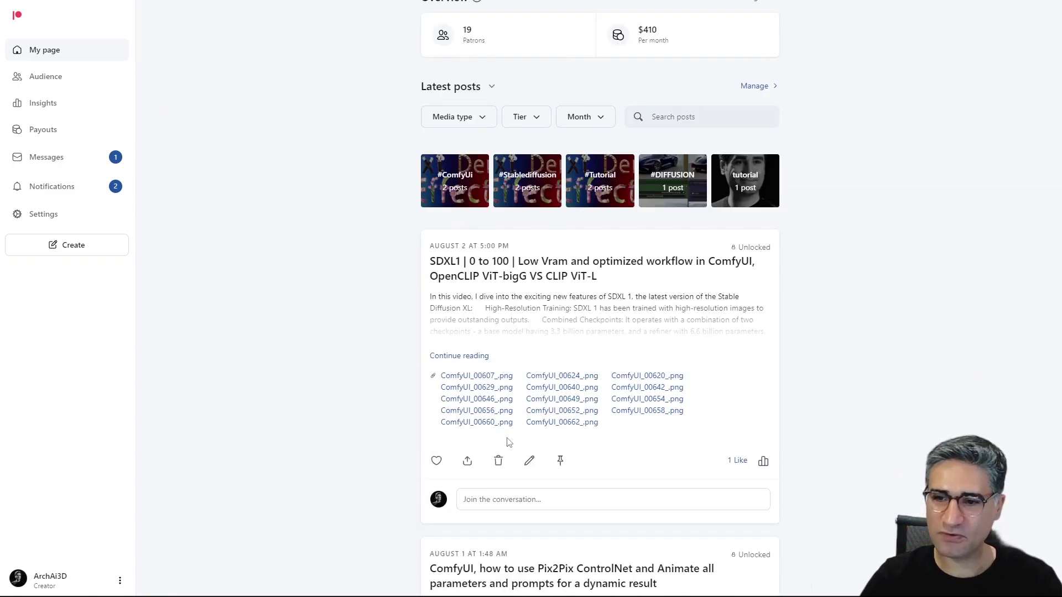
scroll(534, 329, up, 4)
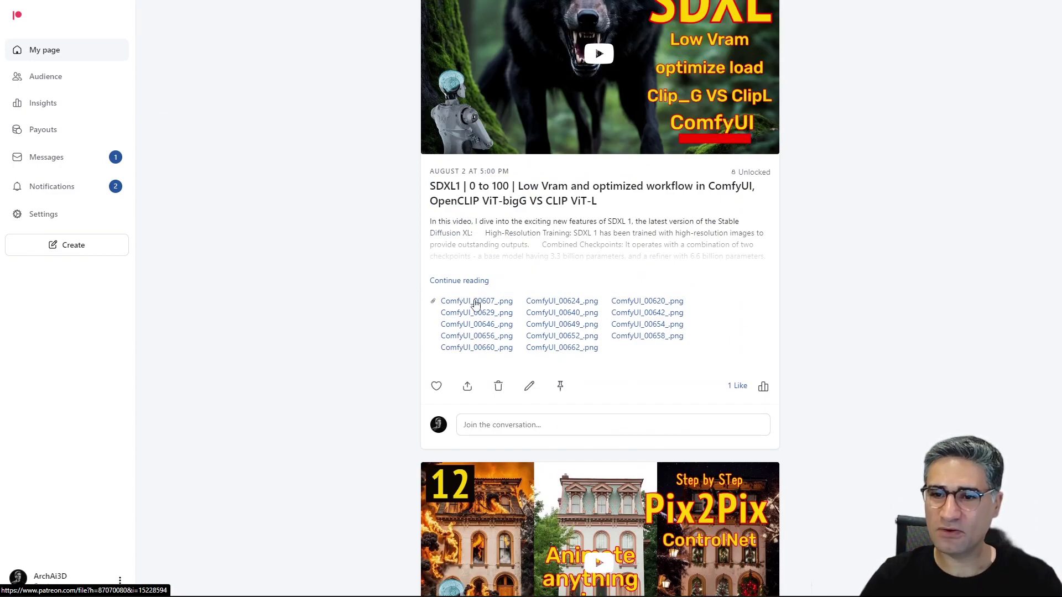
scroll(469, 330, up, 10)
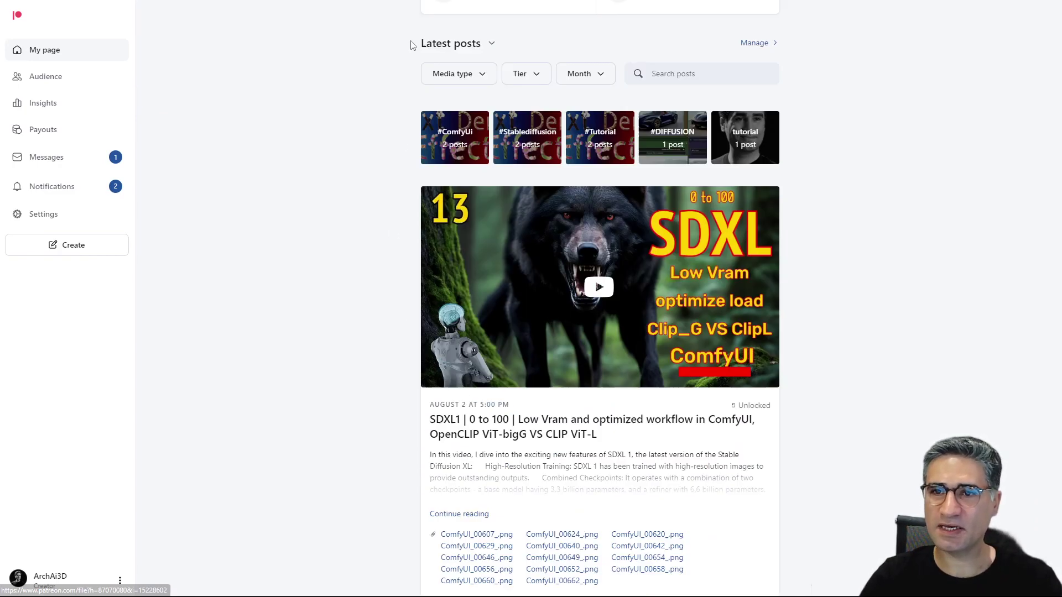